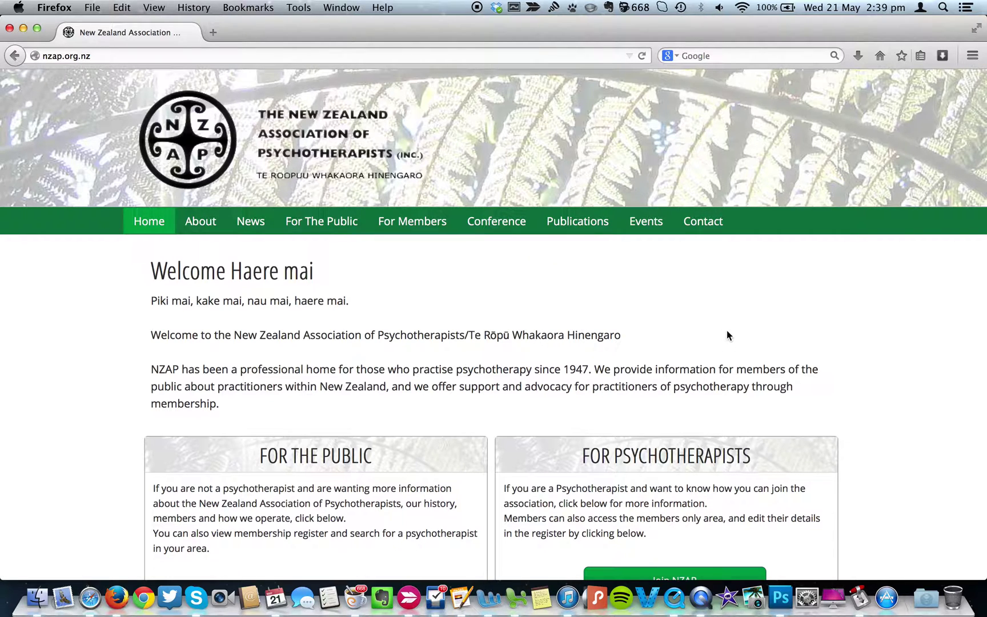
Scroll down the home page and go to the Member Login page.
{"action": "scroll", "coordinate": [726, 335], "scroll_direction": "down", "scroll_amount": 10}
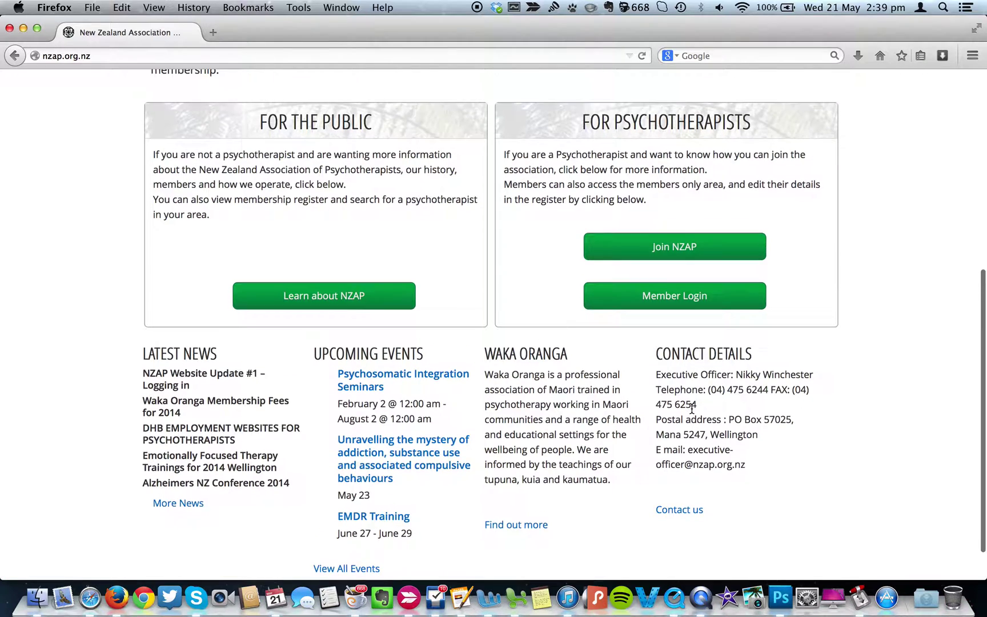
{"action": "left_click", "coordinate": [676, 300]}
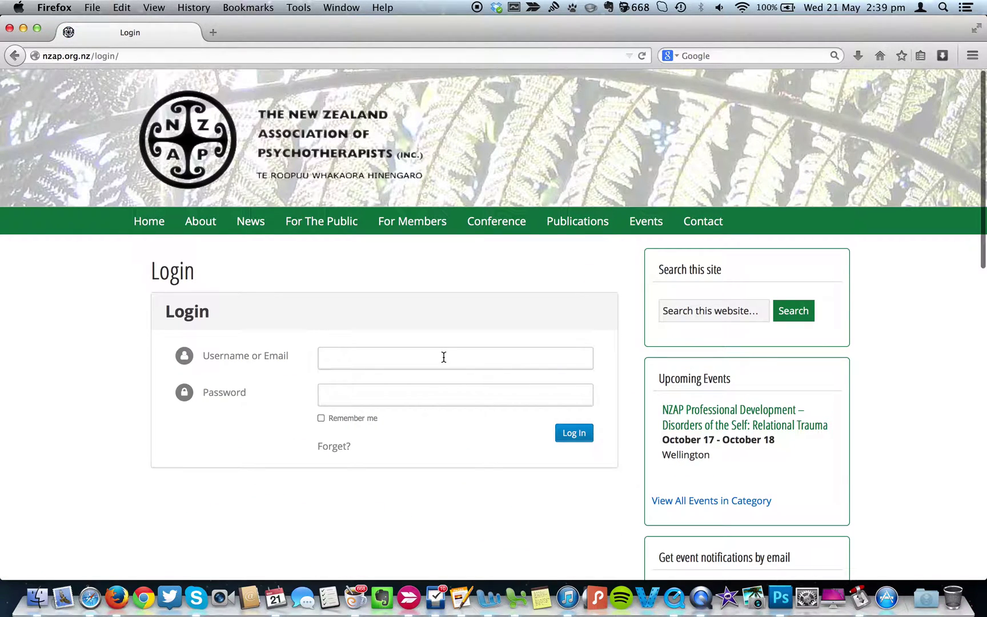
Sign in with the executive officer's account e-mail and password.
{"action": "left_click", "coordinate": [444, 357]}
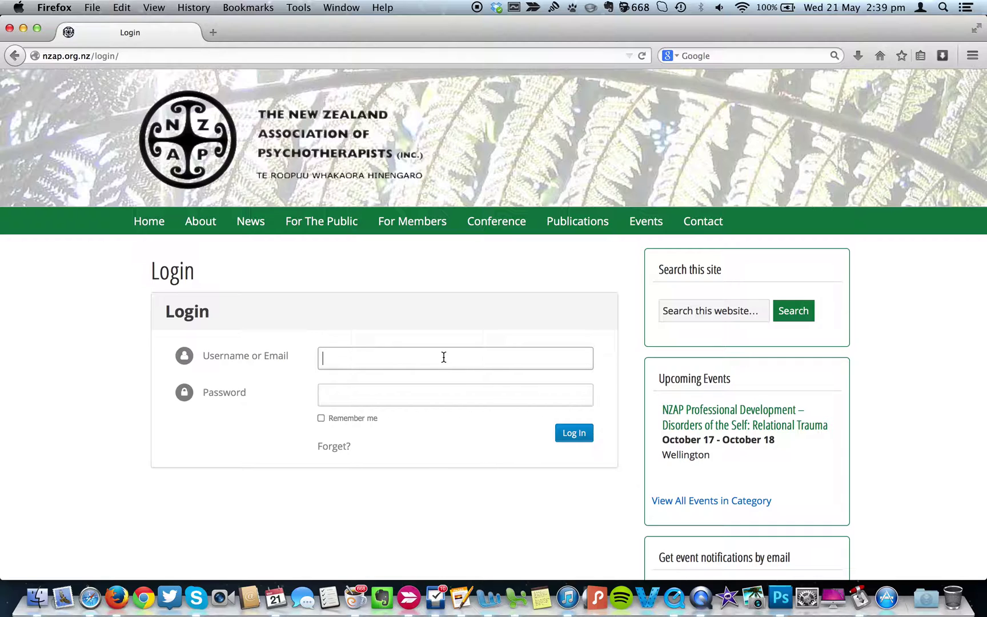
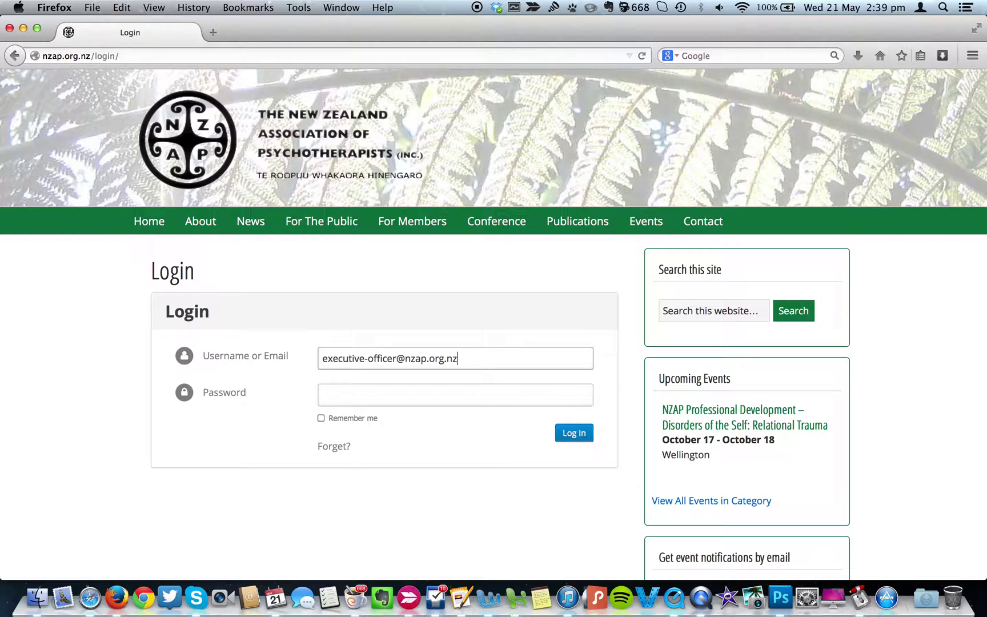
{"action": "key", "text": "Tab"}
{"action": "type", "text": "•••••••••"}
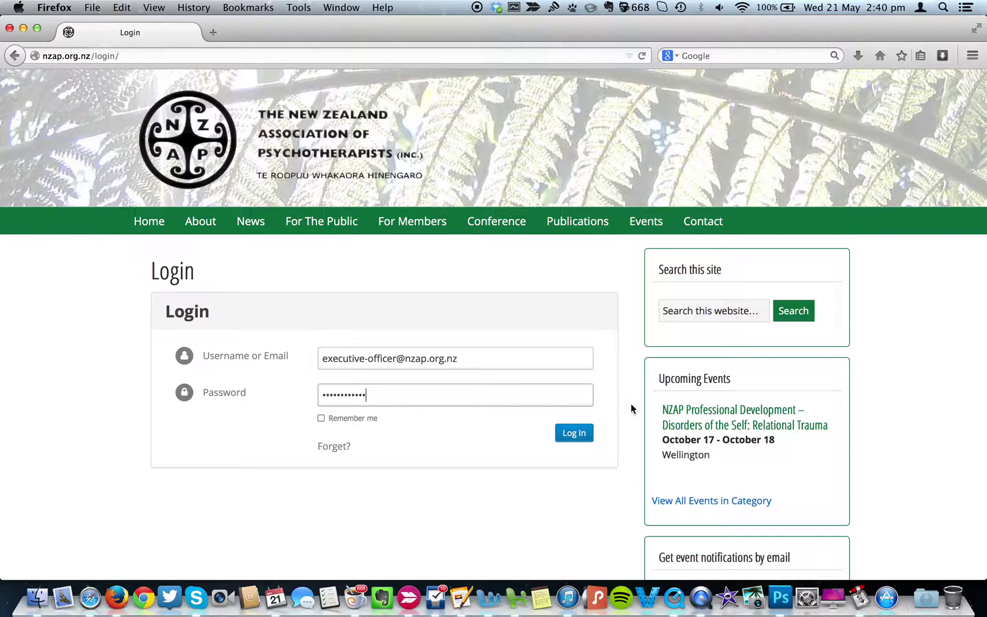
{"action": "left_click", "coordinate": [574, 433]}
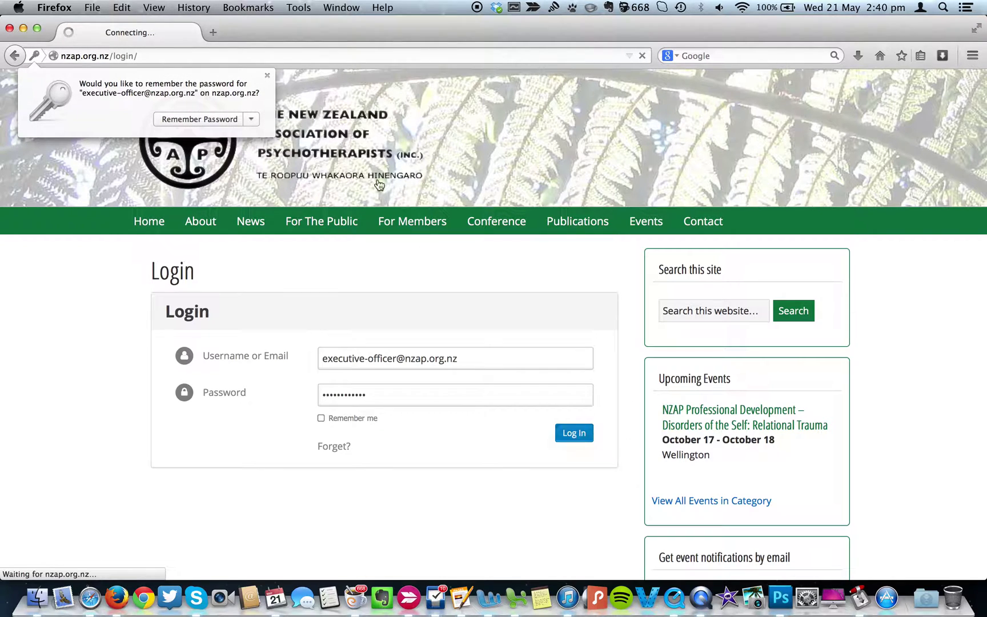
Dismiss Firefox's save-password prompt and let the Members' Information page load.
{"action": "left_click", "coordinate": [267, 76]}
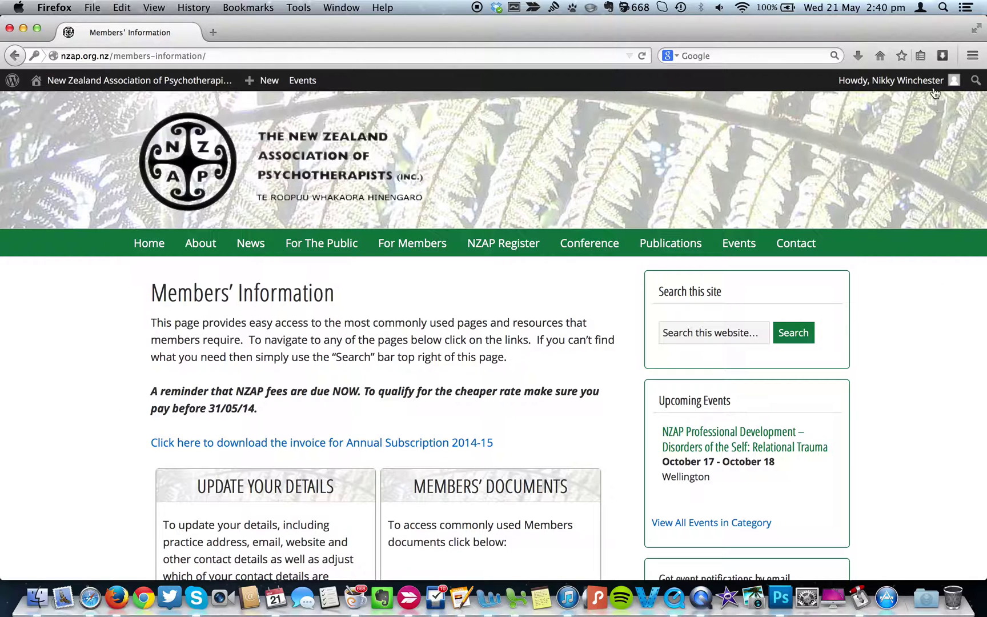
{"action": "mouse_move", "coordinate": [934, 91]}
Open the NZAP Register and scroll through its member listing.
{"action": "left_click", "coordinate": [505, 246]}
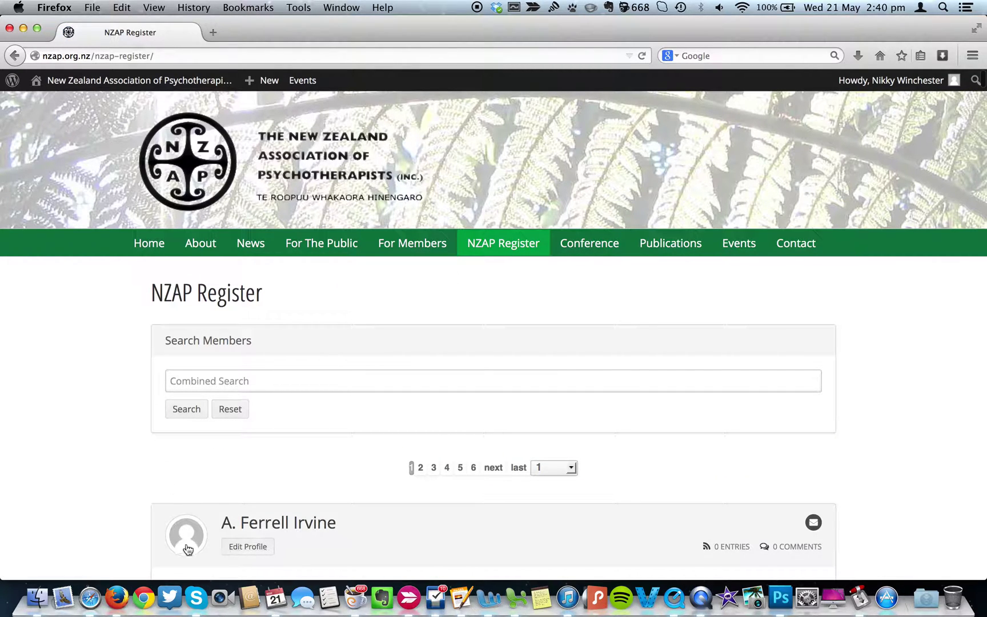
{"action": "scroll", "coordinate": [294, 533], "scroll_direction": "down", "scroll_amount": 15}
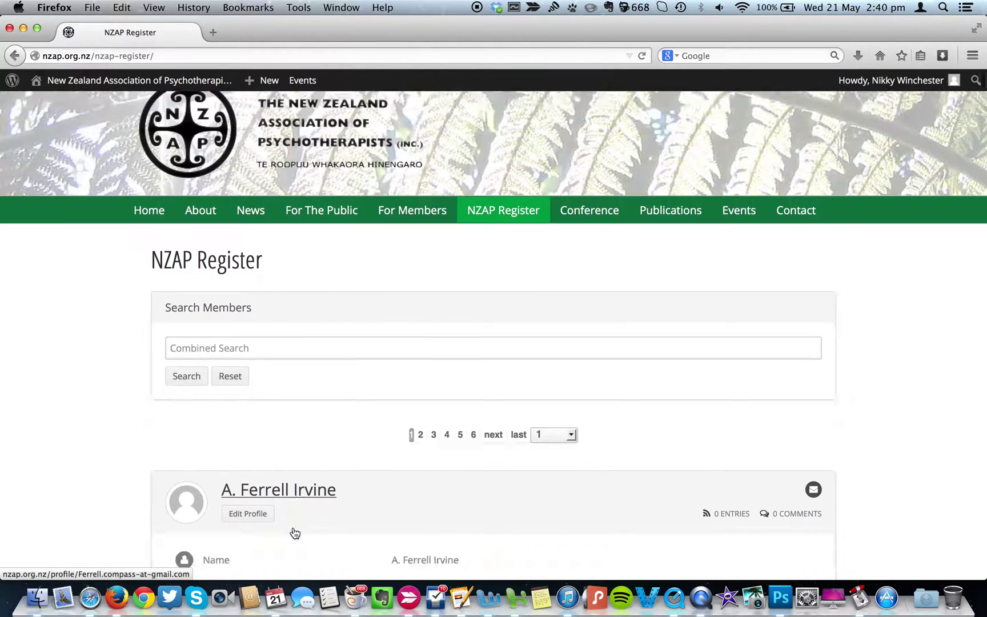
{"action": "scroll", "coordinate": [294, 533], "scroll_direction": "down", "scroll_amount": 15}
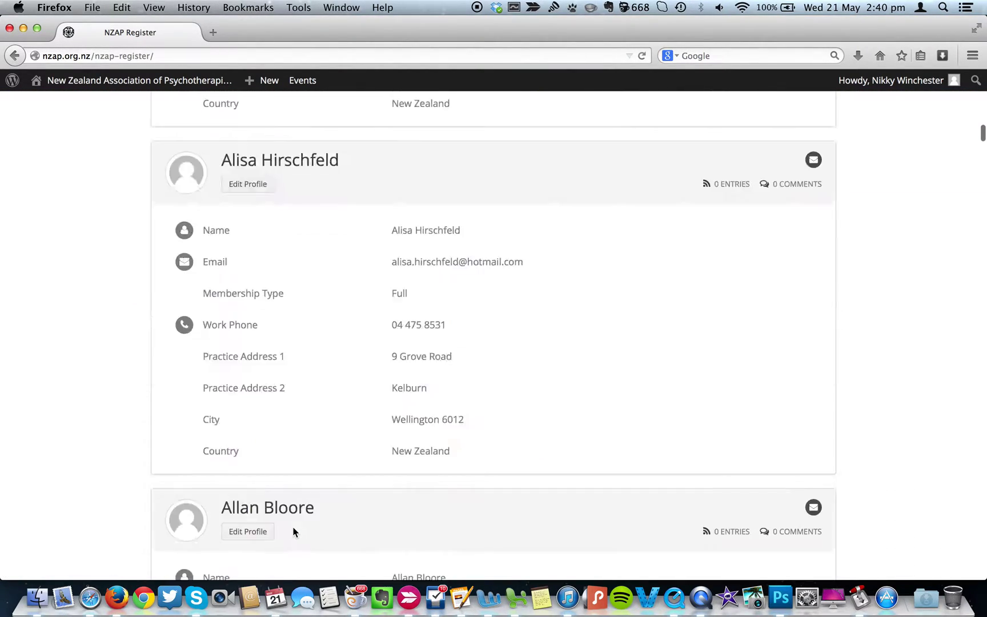
{"action": "scroll", "coordinate": [294, 533], "scroll_direction": "down", "scroll_amount": 10}
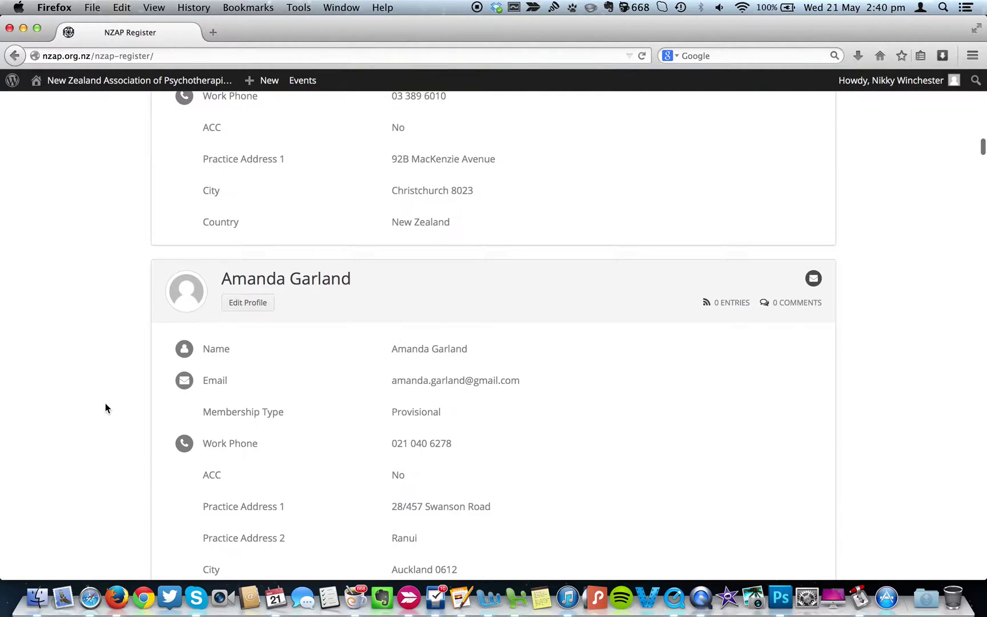
{"action": "scroll", "coordinate": [105, 403], "scroll_direction": "up", "scroll_amount": 20}
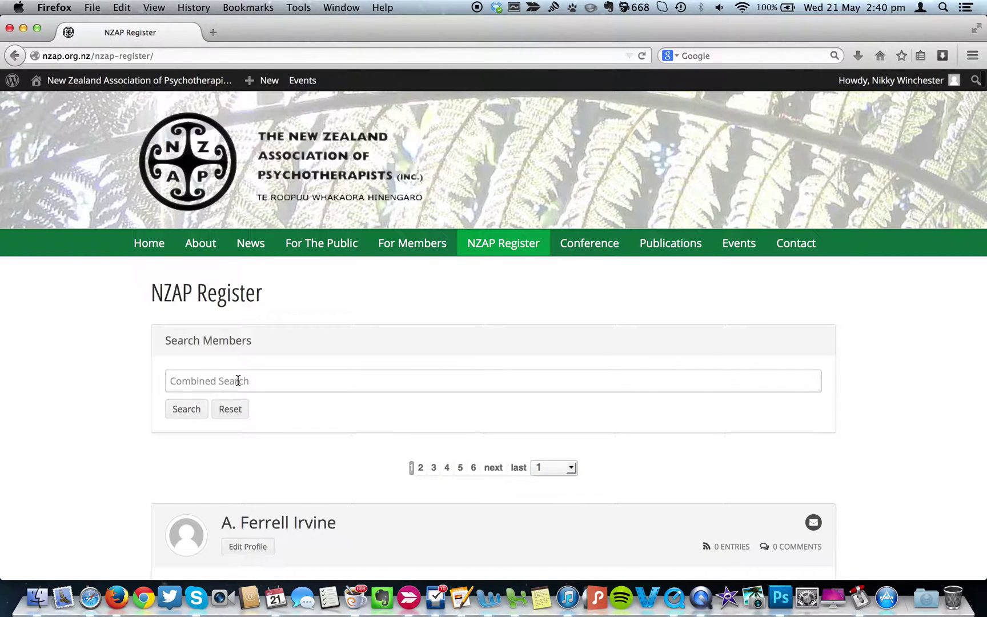
Search the register's Combined Search box by the member's first name to show one profile.
{"action": "left_click", "coordinate": [238, 380]}
{"action": "type", "text": "kyle"}
{"action": "key", "text": "Return"}
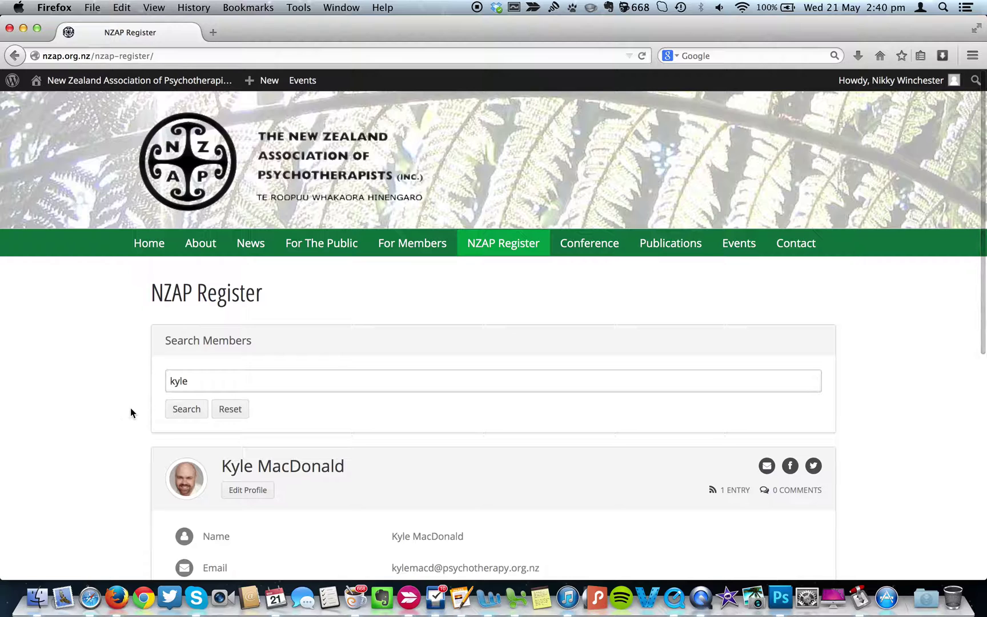
{"action": "scroll", "coordinate": [131, 408], "scroll_direction": "down", "scroll_amount": 5}
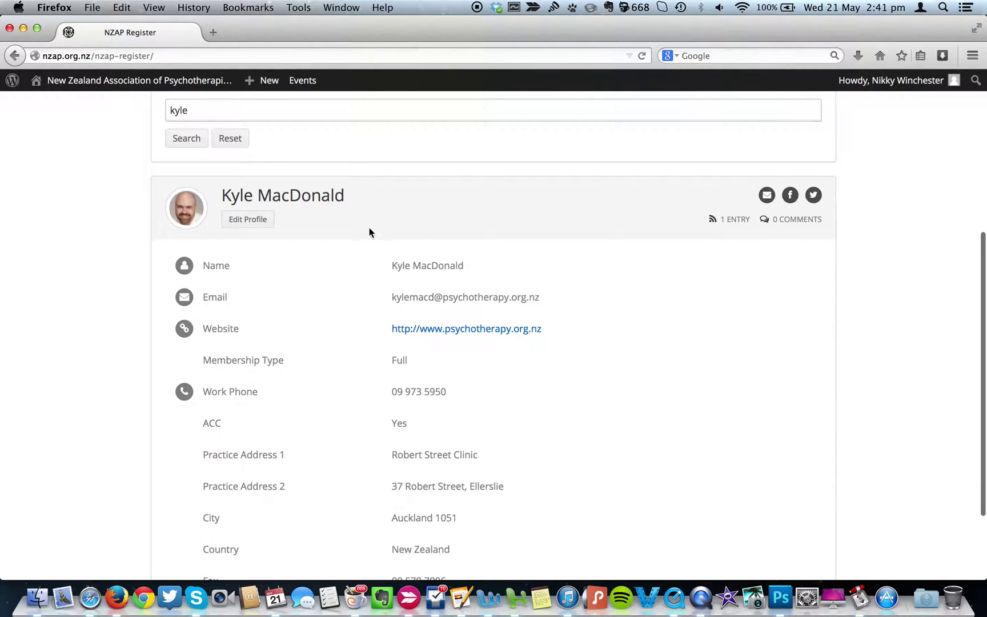
{"action": "scroll", "coordinate": [326, 448], "scroll_direction": "down", "scroll_amount": 1}
{"action": "scroll", "coordinate": [331, 423], "scroll_direction": "up", "scroll_amount": 1}
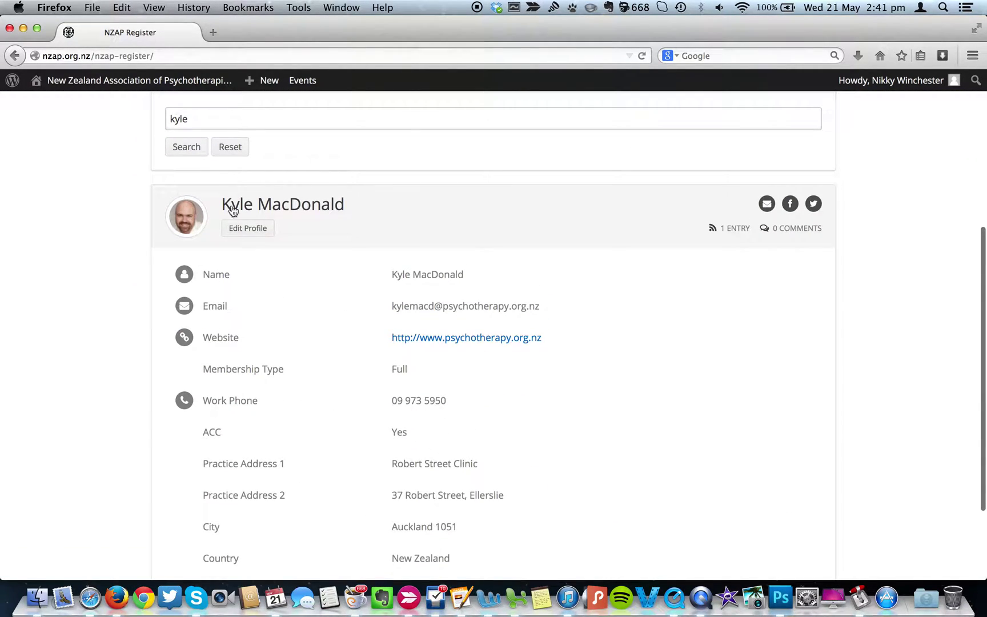
Open the matching member's Edit Profile form and review its contact, account and address fields.
{"action": "left_click", "coordinate": [254, 233]}
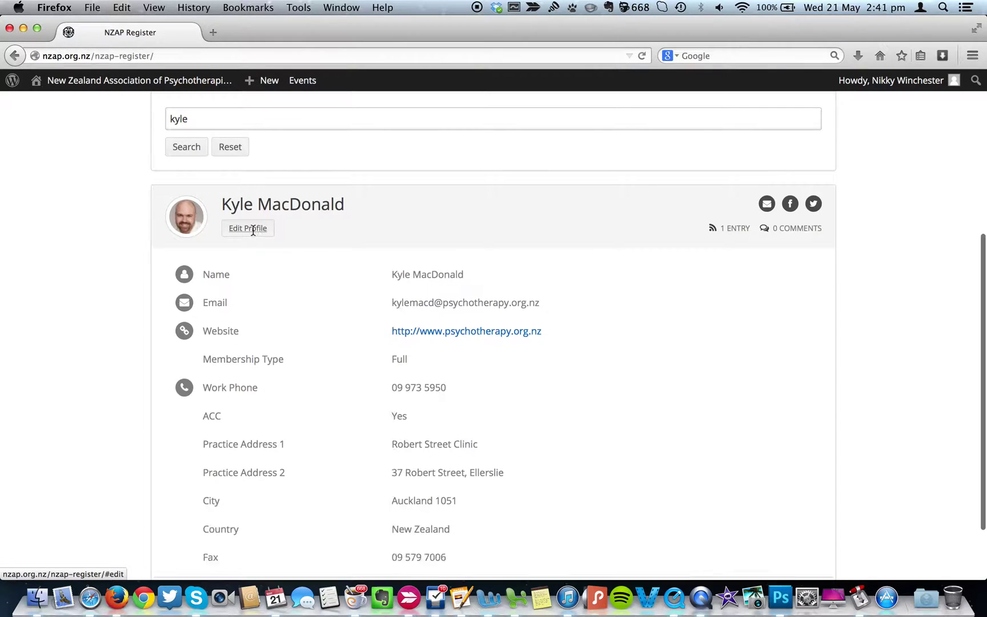
{"action": "scroll", "coordinate": [97, 327], "scroll_direction": "down", "scroll_amount": 10}
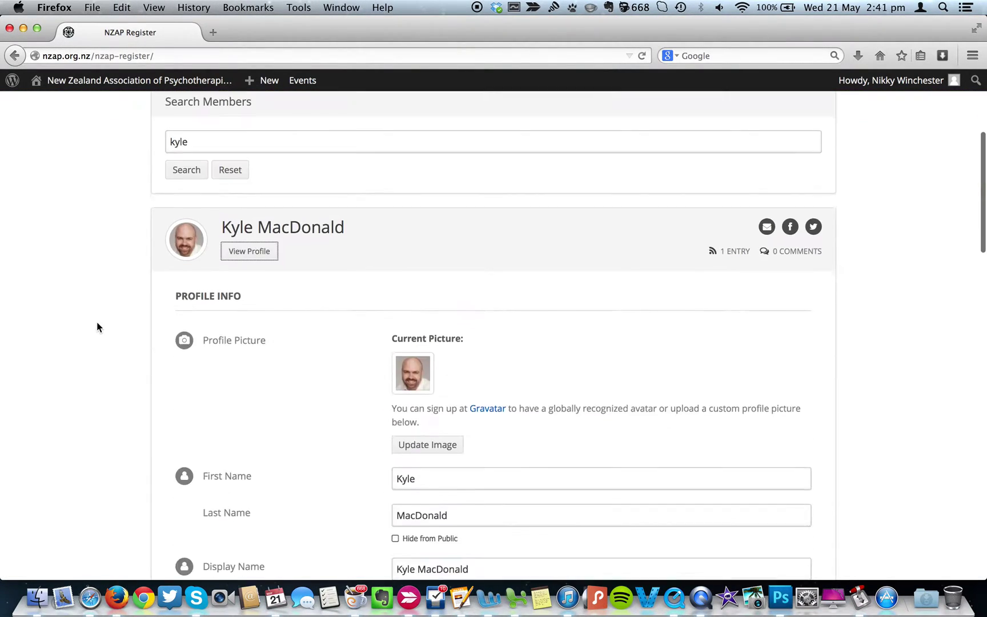
{"action": "scroll", "coordinate": [97, 327], "scroll_direction": "down", "scroll_amount": 5}
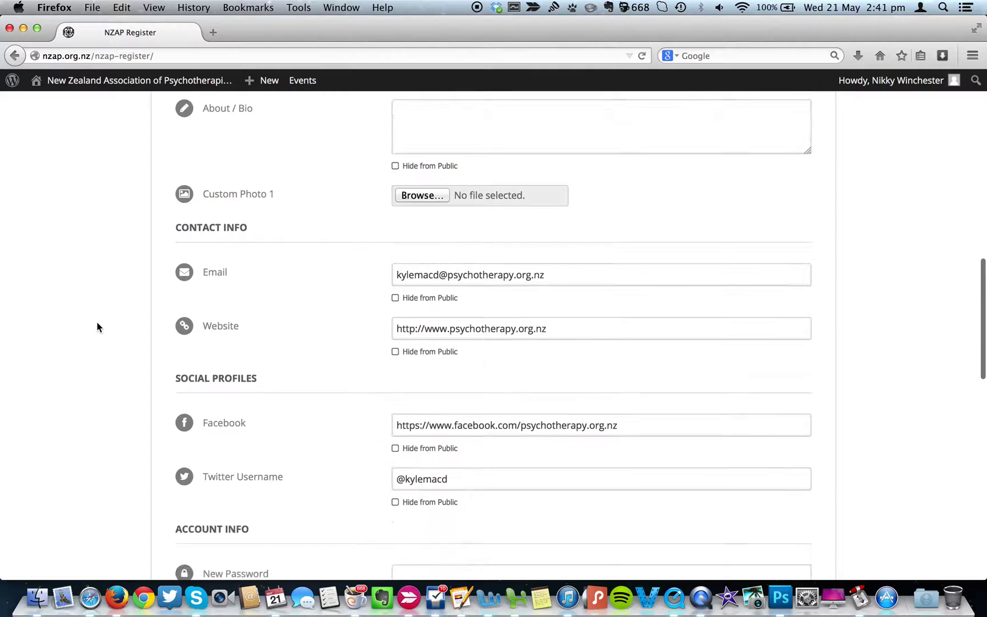
{"action": "scroll", "coordinate": [97, 327], "scroll_direction": "down", "scroll_amount": 1}
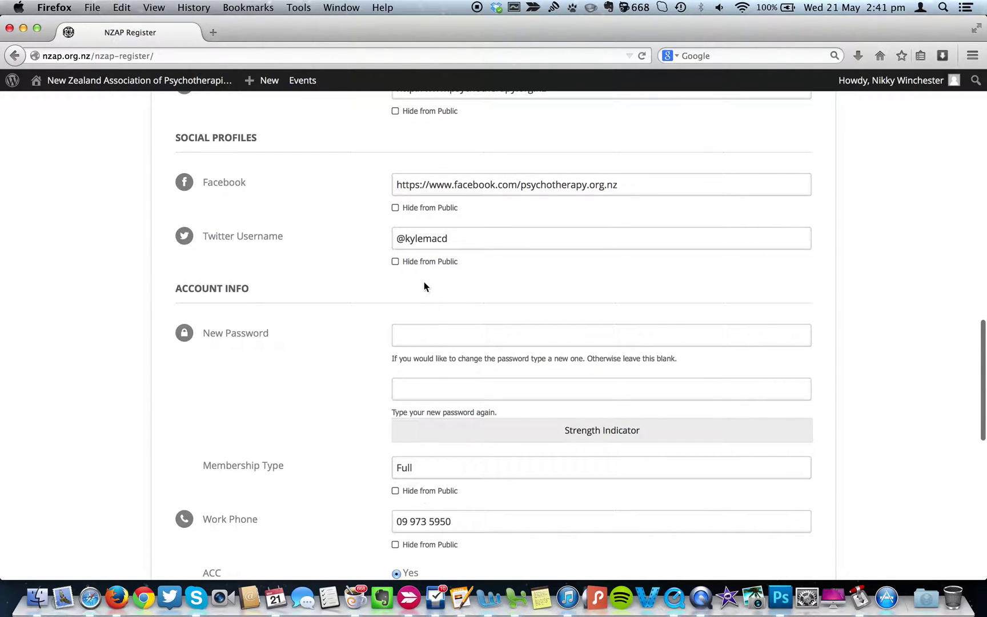
{"action": "scroll", "coordinate": [337, 324], "scroll_direction": "up", "scroll_amount": 4}
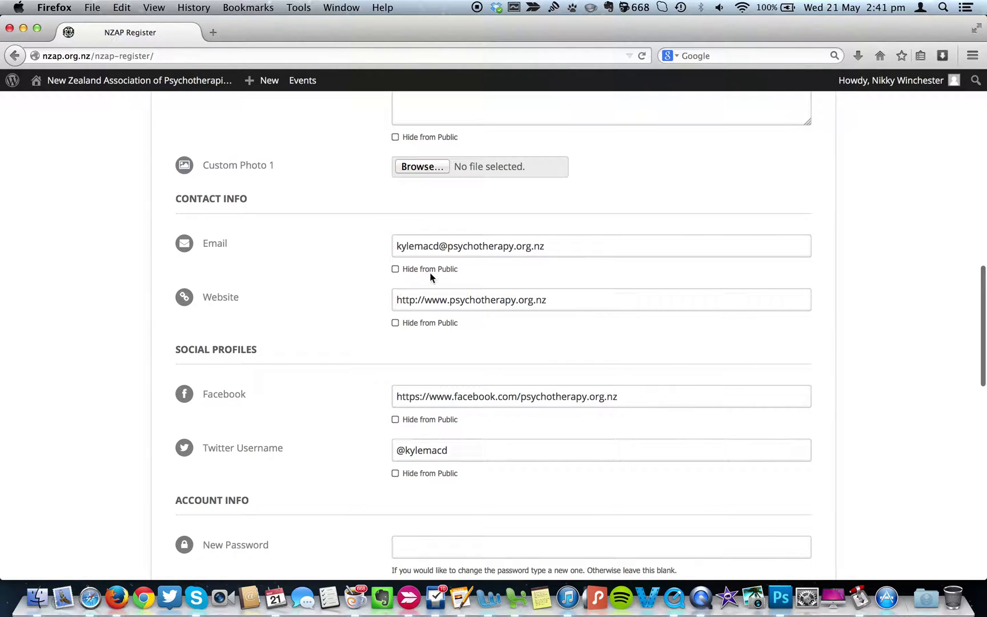
{"action": "scroll", "coordinate": [379, 211], "scroll_direction": "up", "scroll_amount": 3}
{"action": "scroll", "coordinate": [379, 212], "scroll_direction": "down", "scroll_amount": 7}
{"action": "scroll", "coordinate": [378, 212], "scroll_direction": "down", "scroll_amount": 8}
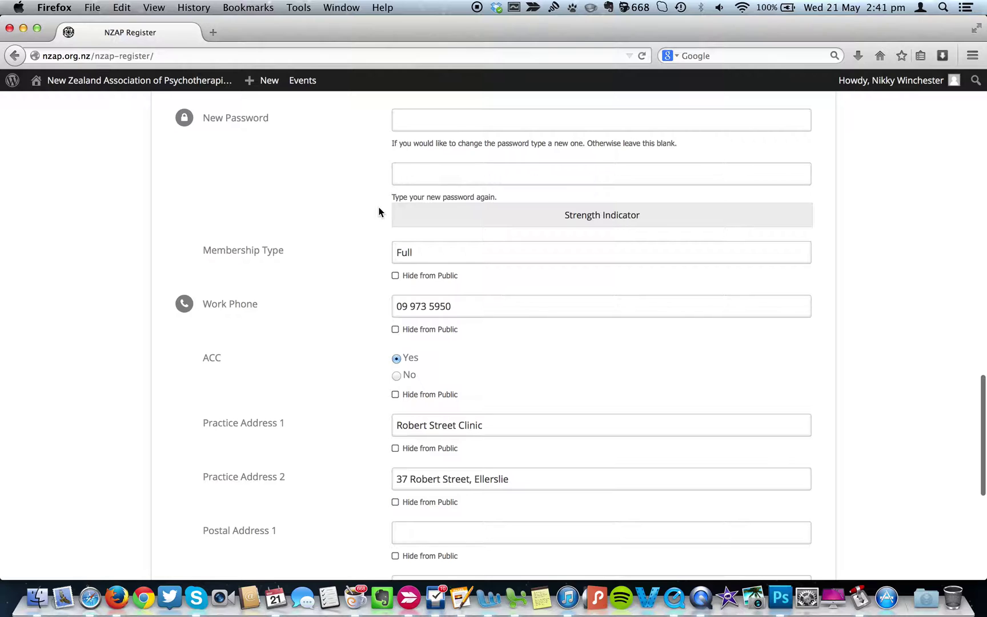
{"action": "scroll", "coordinate": [332, 402], "scroll_direction": "down", "scroll_amount": 3}
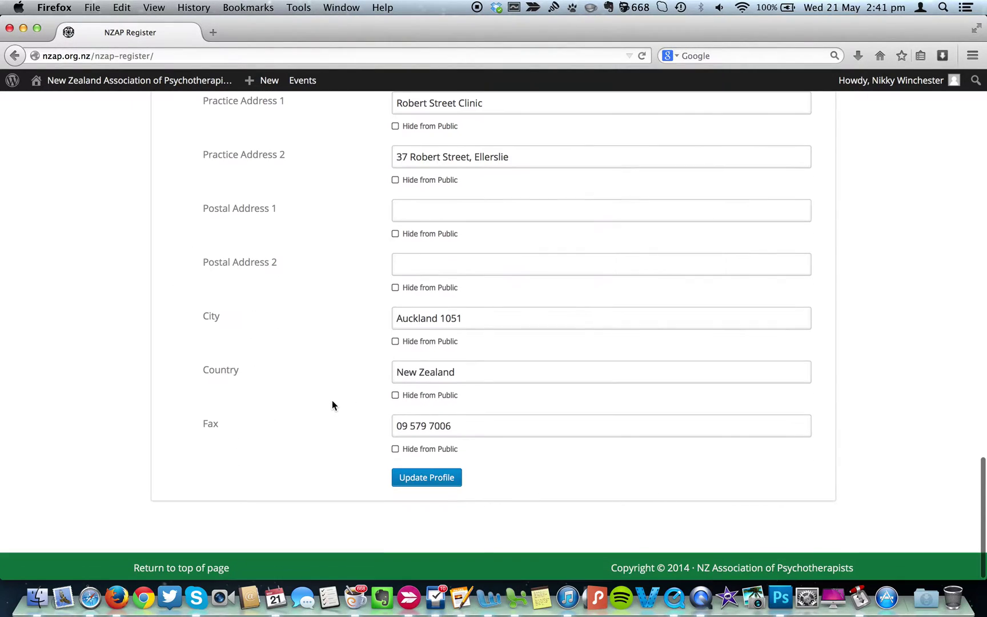
{"action": "scroll", "coordinate": [332, 402], "scroll_direction": "up", "scroll_amount": 1}
{"action": "scroll", "coordinate": [332, 402], "scroll_direction": "down", "scroll_amount": 1}
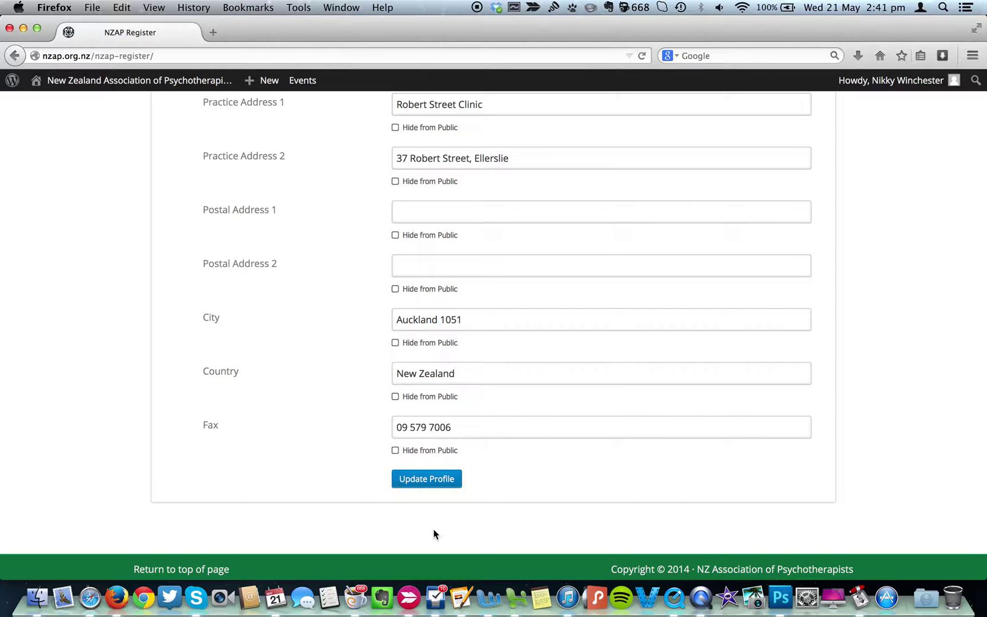
Save the member's profile, then search the register again by first name to check it.
{"action": "left_click", "coordinate": [428, 480]}
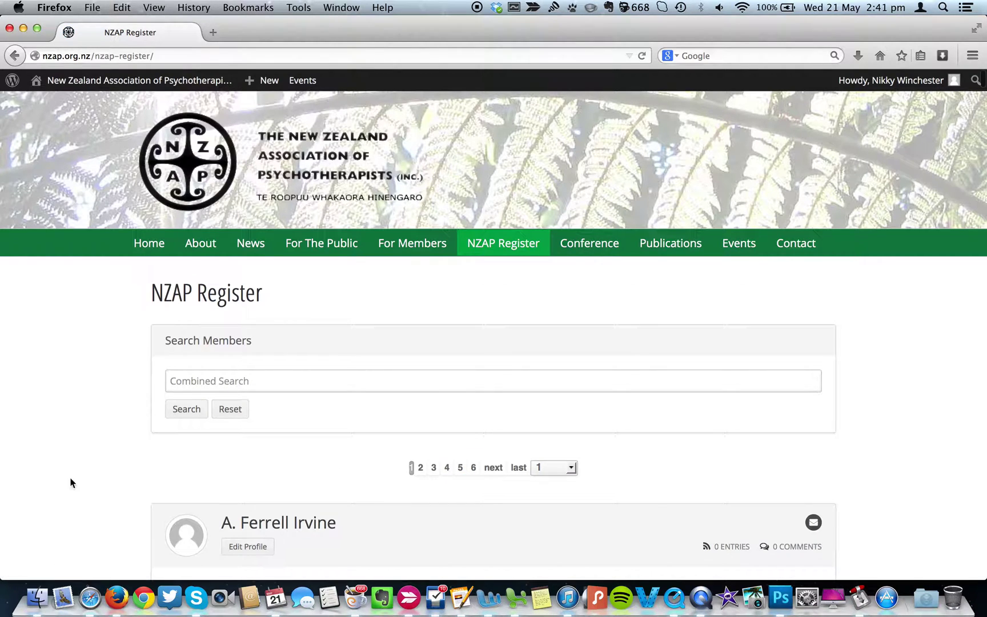
{"action": "left_click", "coordinate": [224, 381]}
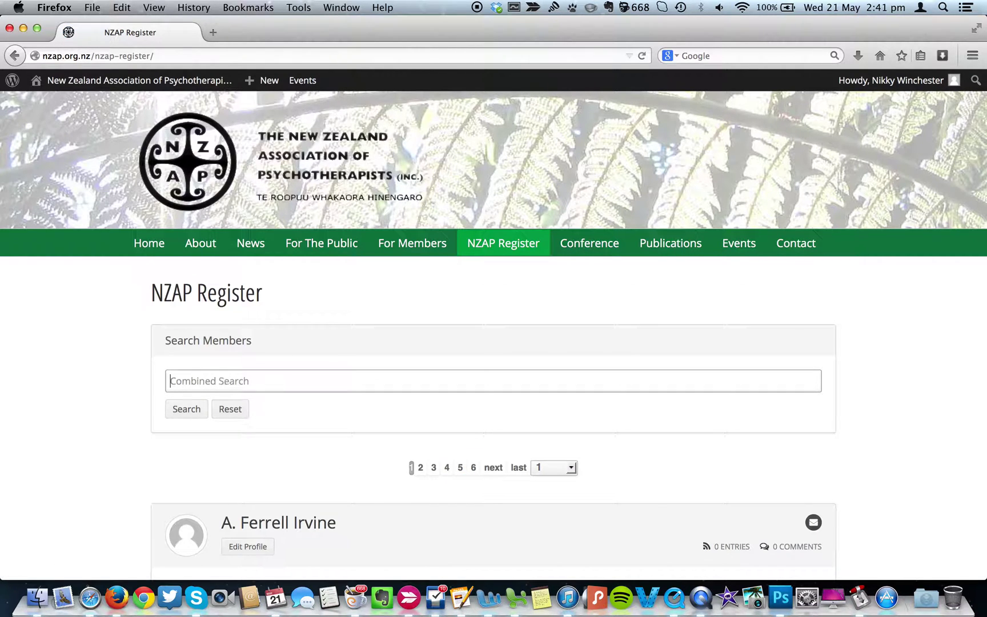
{"action": "type", "text": "kyle"}
{"action": "key", "text": "Return"}
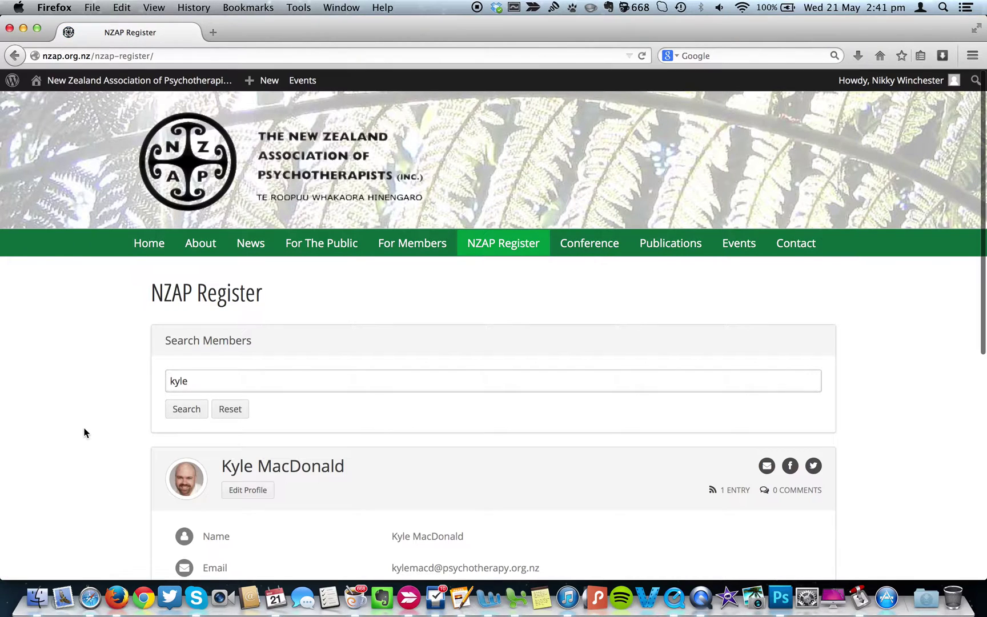
{"action": "scroll", "coordinate": [84, 433], "scroll_direction": "down", "scroll_amount": 3}
{"action": "scroll", "coordinate": [84, 432], "scroll_direction": "down", "scroll_amount": 5}
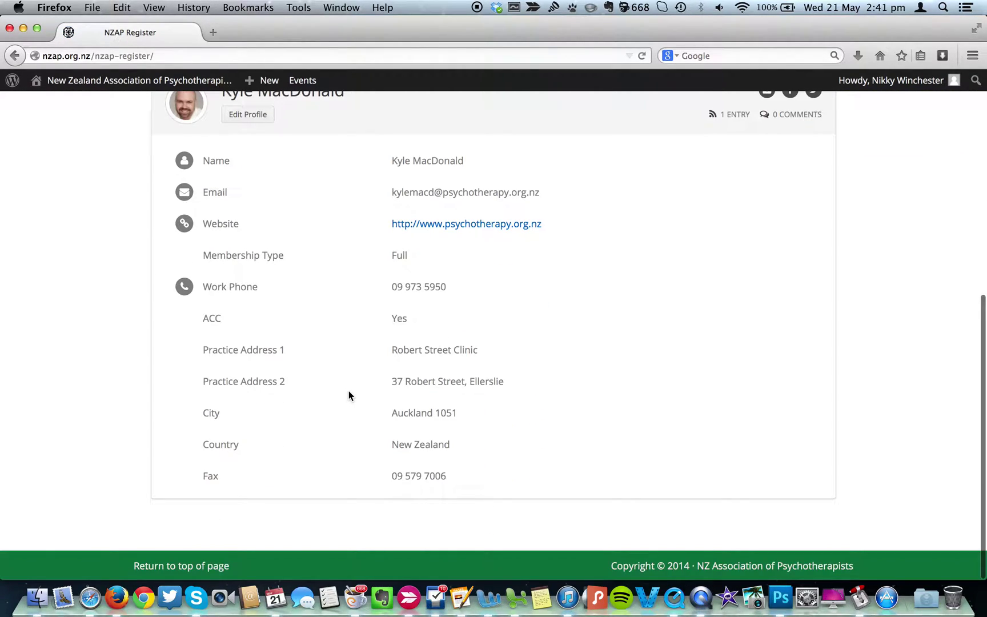
{"action": "scroll", "coordinate": [349, 395], "scroll_direction": "up", "scroll_amount": 2}
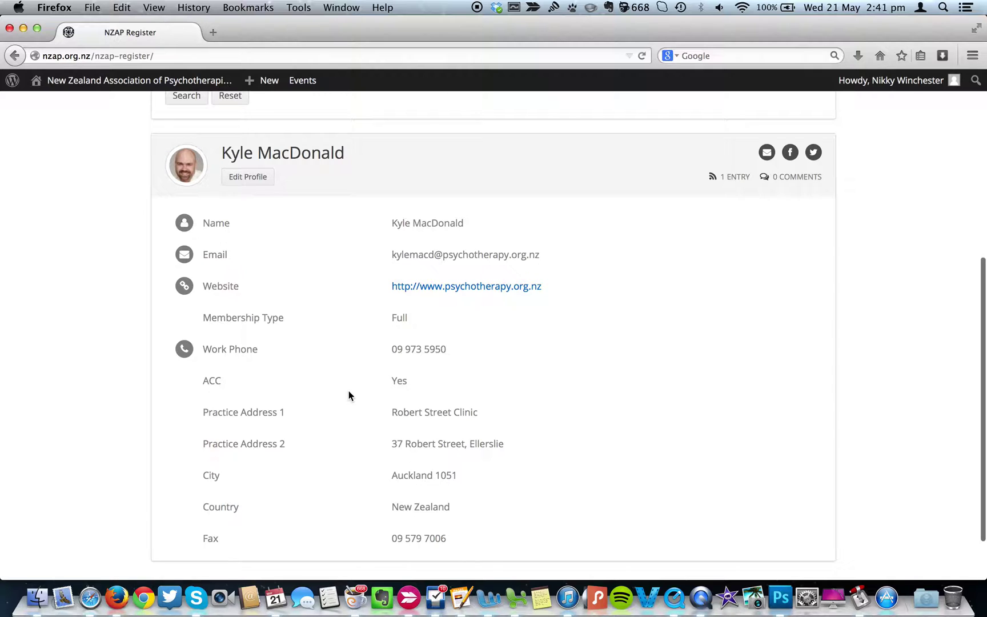
Reopen the member's profile for editing and review its contact and membership fields.
{"action": "left_click", "coordinate": [253, 183]}
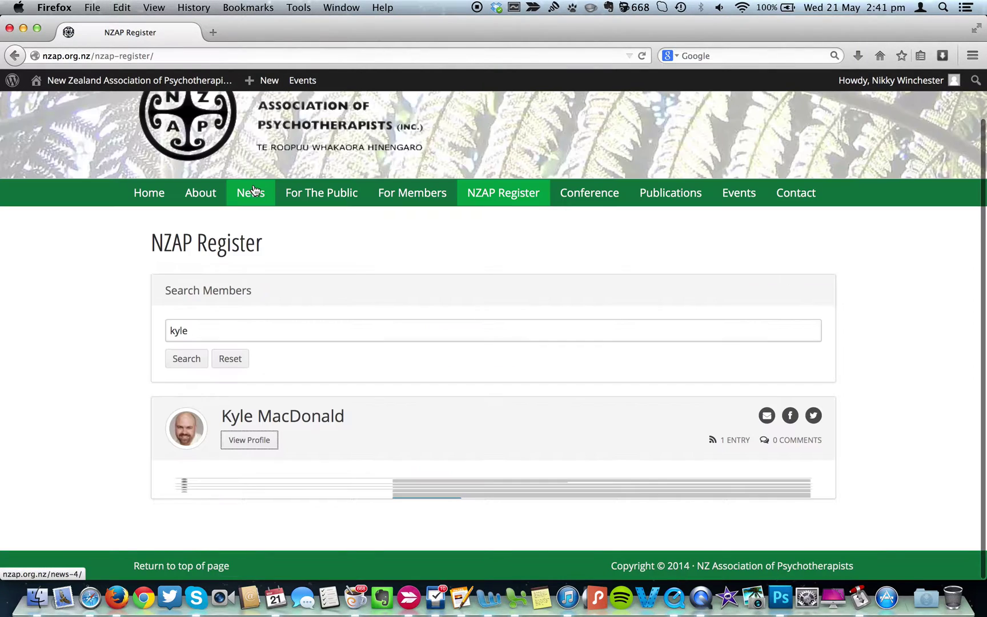
{"action": "scroll", "coordinate": [126, 393], "scroll_direction": "down", "scroll_amount": 10}
{"action": "scroll", "coordinate": [126, 393], "scroll_direction": "down", "scroll_amount": 8}
{"action": "scroll", "coordinate": [126, 393], "scroll_direction": "down", "scroll_amount": 2}
{"action": "scroll", "coordinate": [126, 393], "scroll_direction": "up", "scroll_amount": 8}
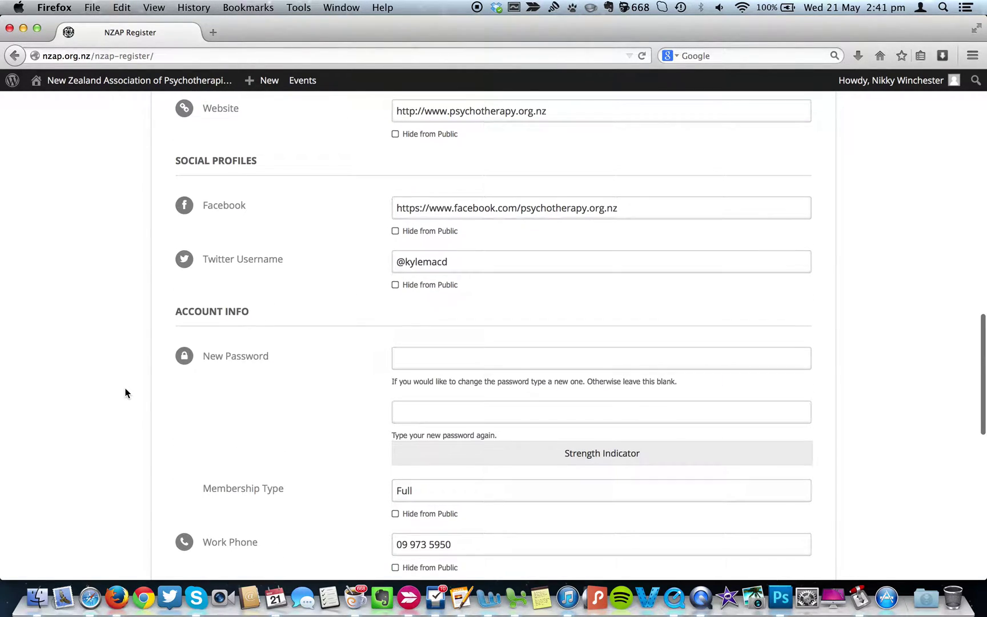
{"action": "scroll", "coordinate": [126, 392], "scroll_direction": "up", "scroll_amount": 5}
{"action": "scroll", "coordinate": [126, 392], "scroll_direction": "up", "scroll_amount": 9}
{"action": "scroll", "coordinate": [126, 393], "scroll_direction": "down", "scroll_amount": 5}
{"action": "scroll", "coordinate": [126, 393], "scroll_direction": "down", "scroll_amount": 15}
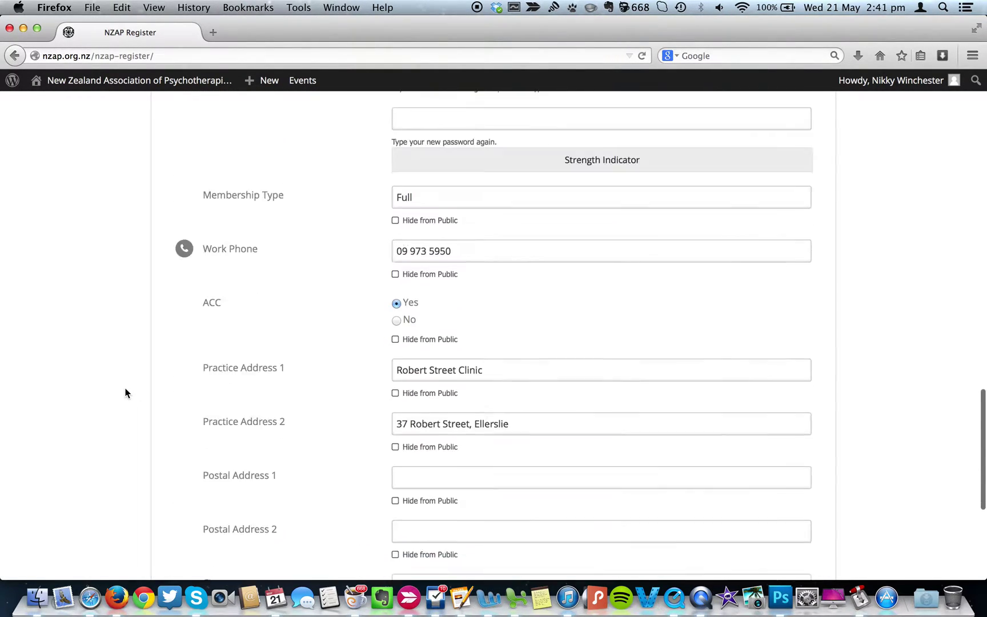
{"action": "scroll", "coordinate": [126, 393], "scroll_direction": "down", "scroll_amount": 5}
{"action": "scroll", "coordinate": [126, 393], "scroll_direction": "up", "scroll_amount": 20}
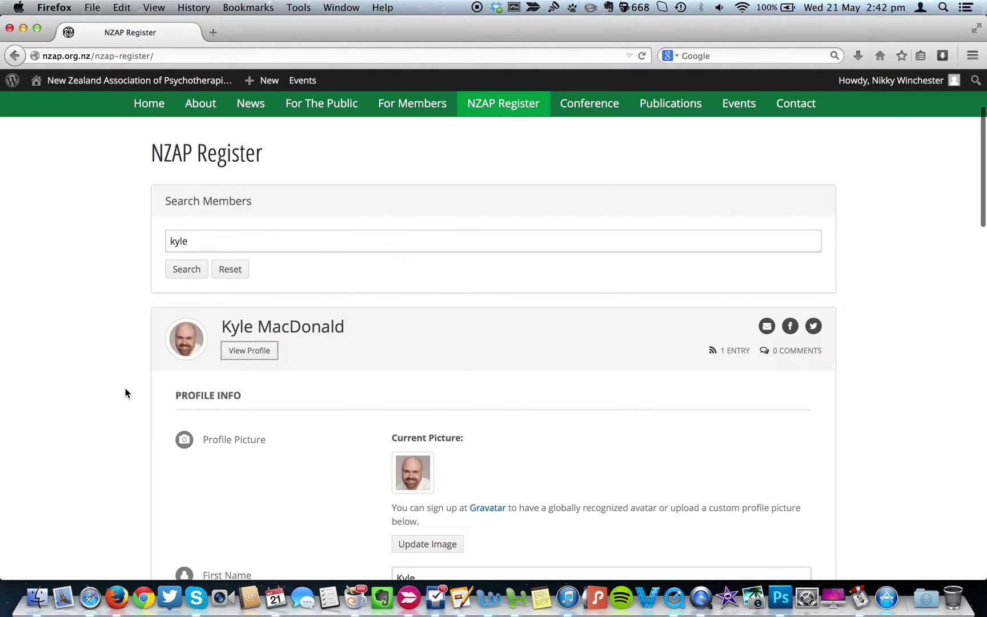
Review the practice address details and save the profile with Update Profile.
{"action": "scroll", "coordinate": [125, 393], "scroll_direction": "down", "scroll_amount": 10}
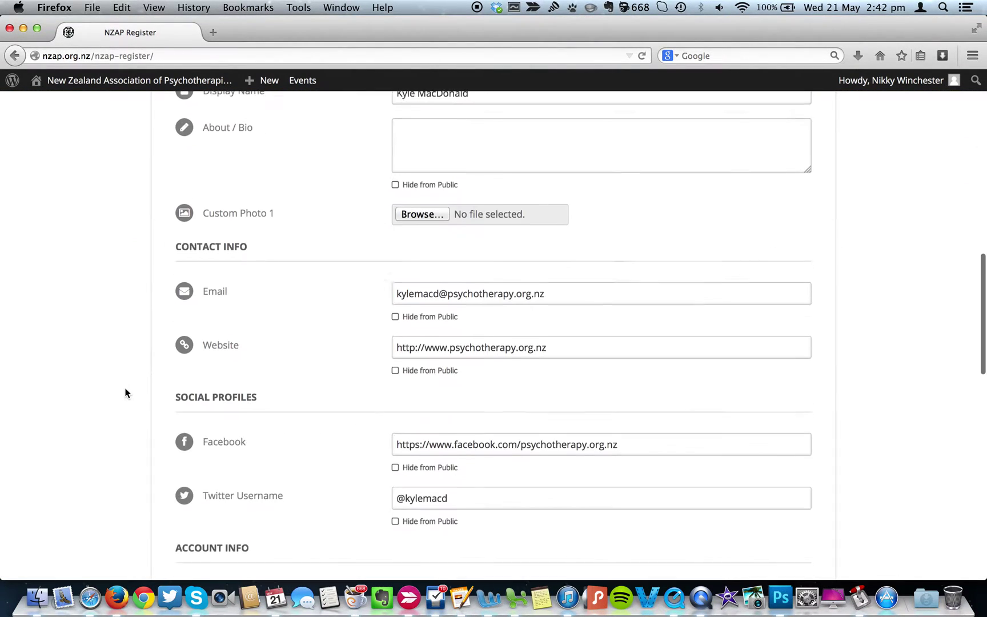
{"action": "scroll", "coordinate": [126, 392], "scroll_direction": "down", "scroll_amount": 3}
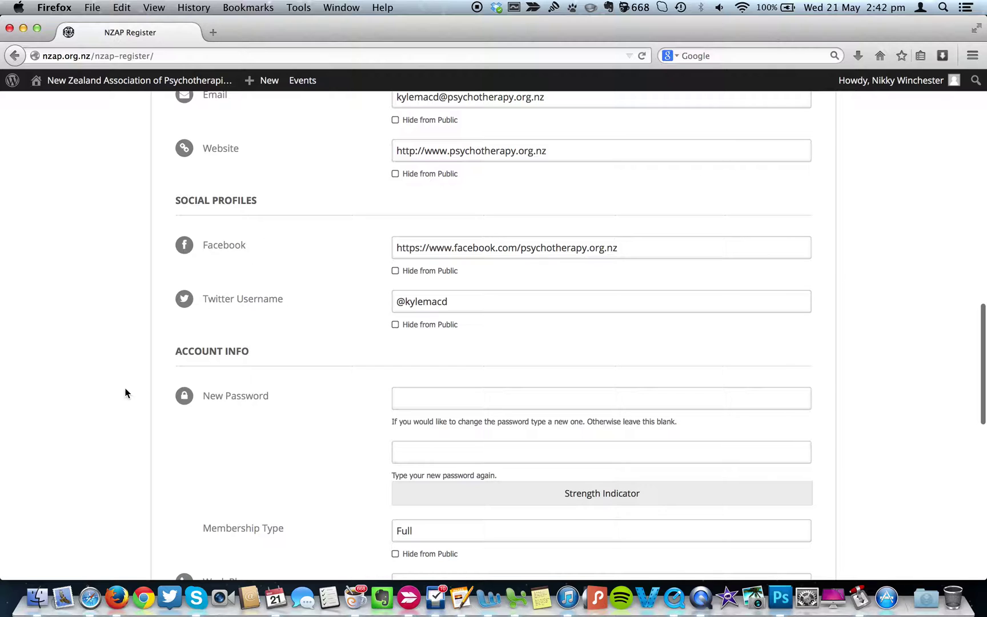
{"action": "scroll", "coordinate": [126, 393], "scroll_direction": "down", "scroll_amount": 6}
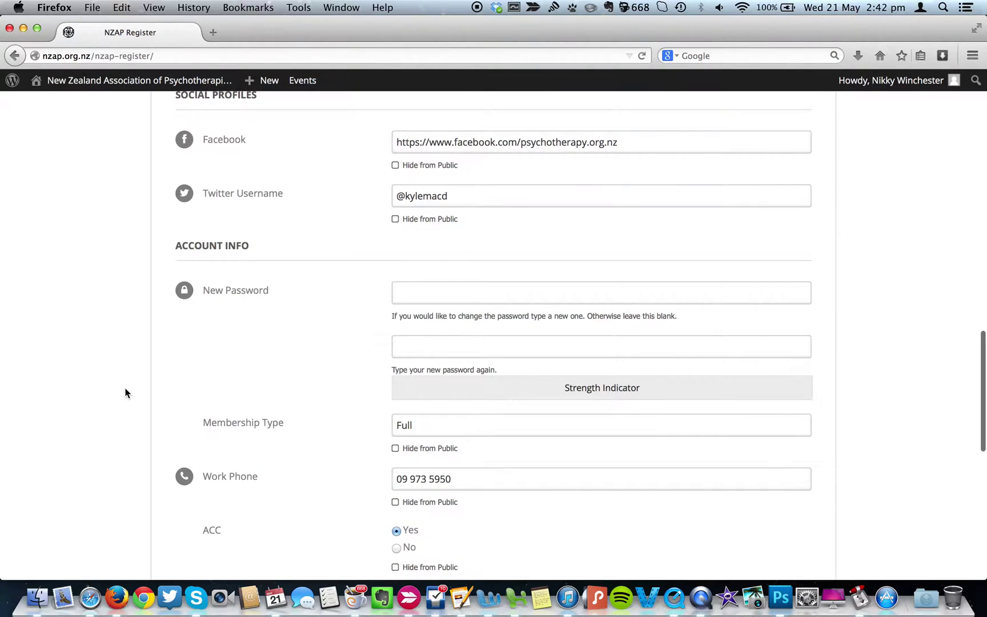
{"action": "scroll", "coordinate": [125, 393], "scroll_direction": "down", "scroll_amount": 2}
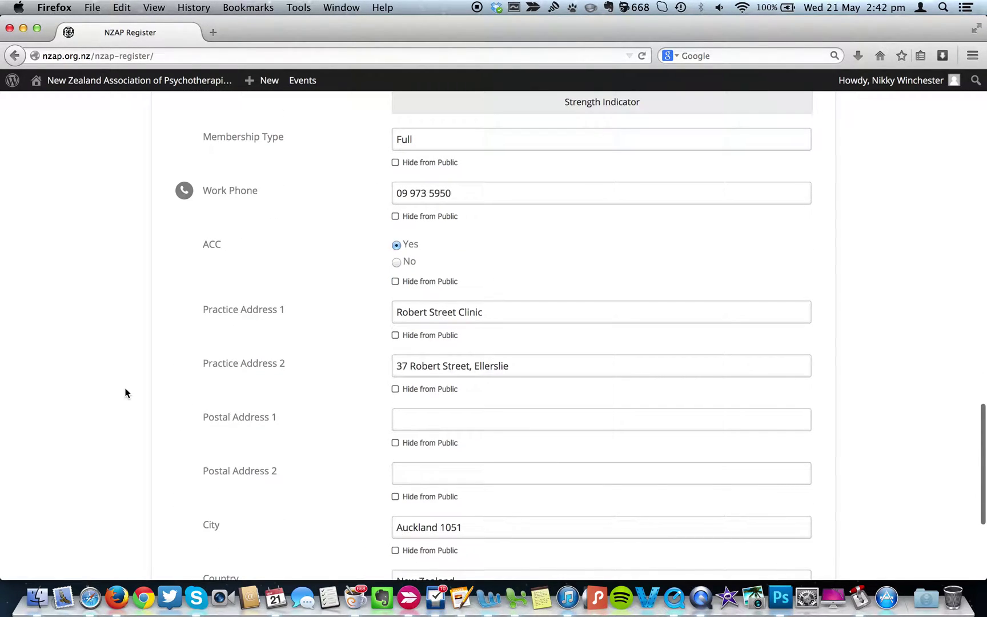
{"action": "scroll", "coordinate": [126, 392], "scroll_direction": "down", "scroll_amount": 4}
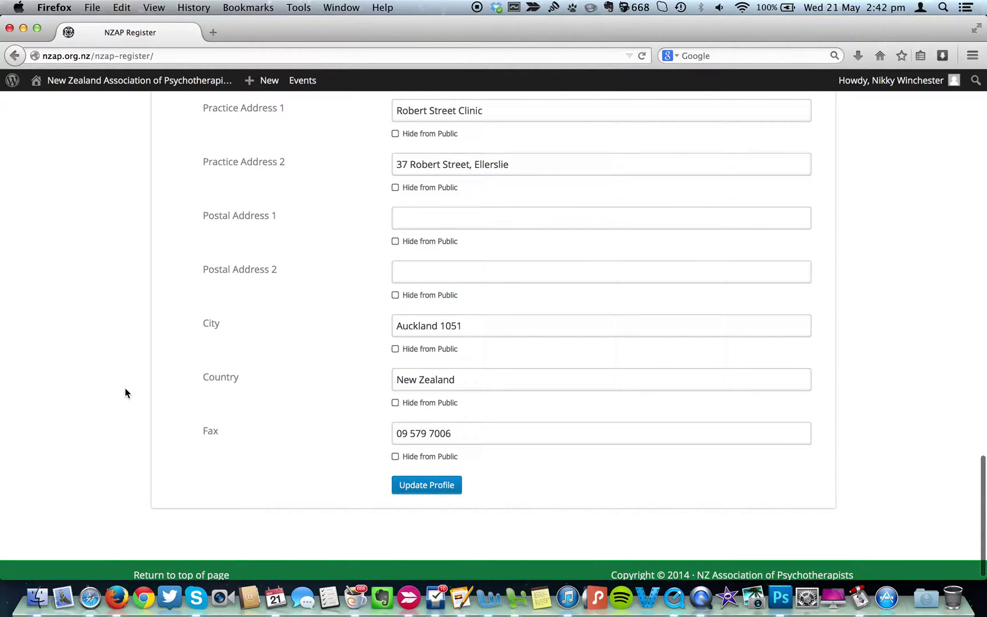
{"action": "scroll", "coordinate": [126, 393], "scroll_direction": "up", "scroll_amount": 20}
{"action": "scroll", "coordinate": [126, 393], "scroll_direction": "down", "scroll_amount": 20}
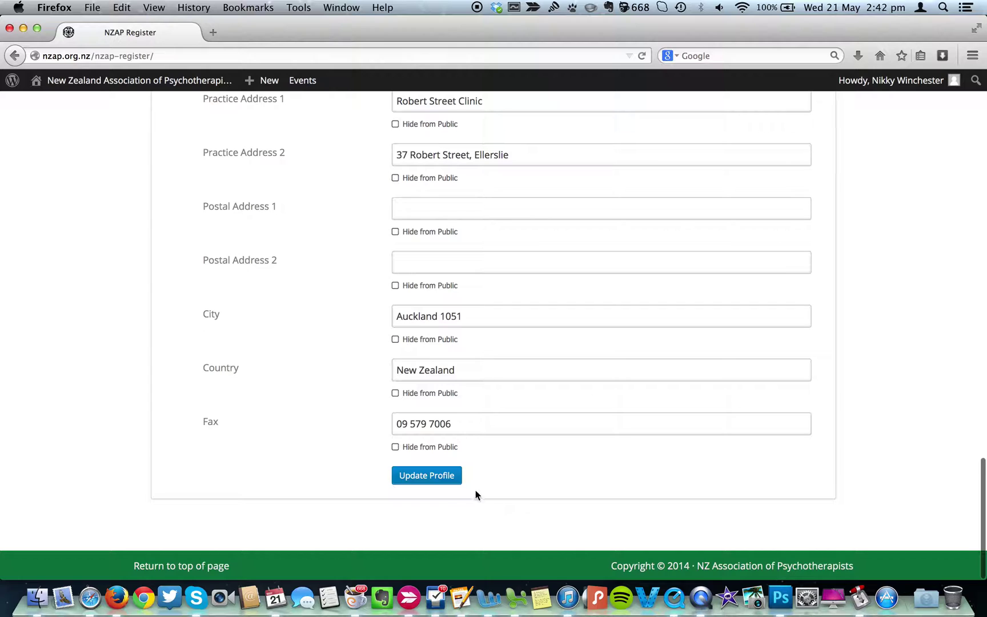
{"action": "left_click", "coordinate": [427, 476]}
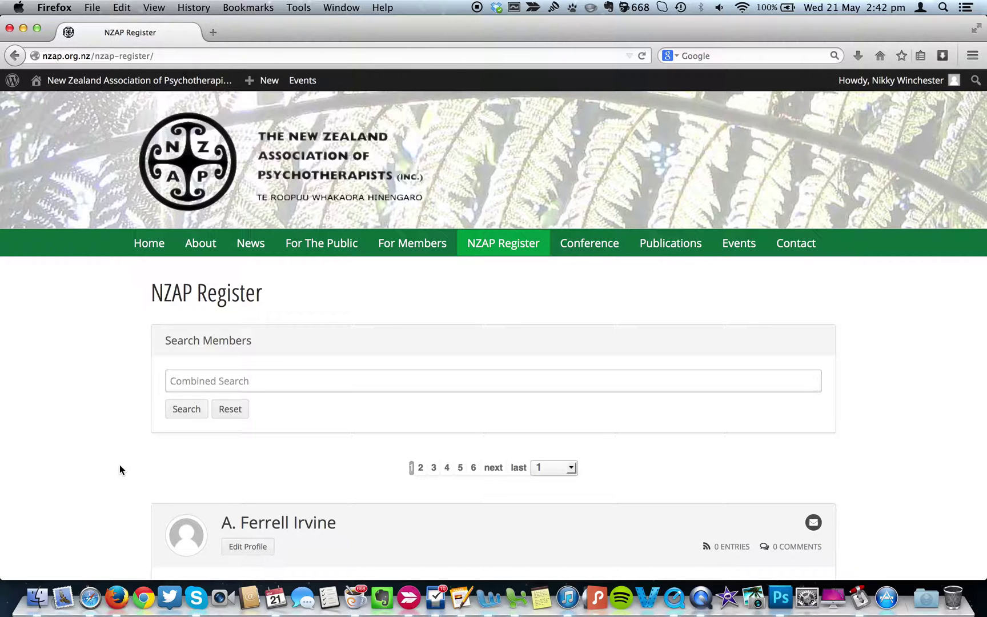
Wait for the full, unfiltered NZAP Register listing to reload across 6 pages.
{"action": "mouse_move", "coordinate": [266, 80]}
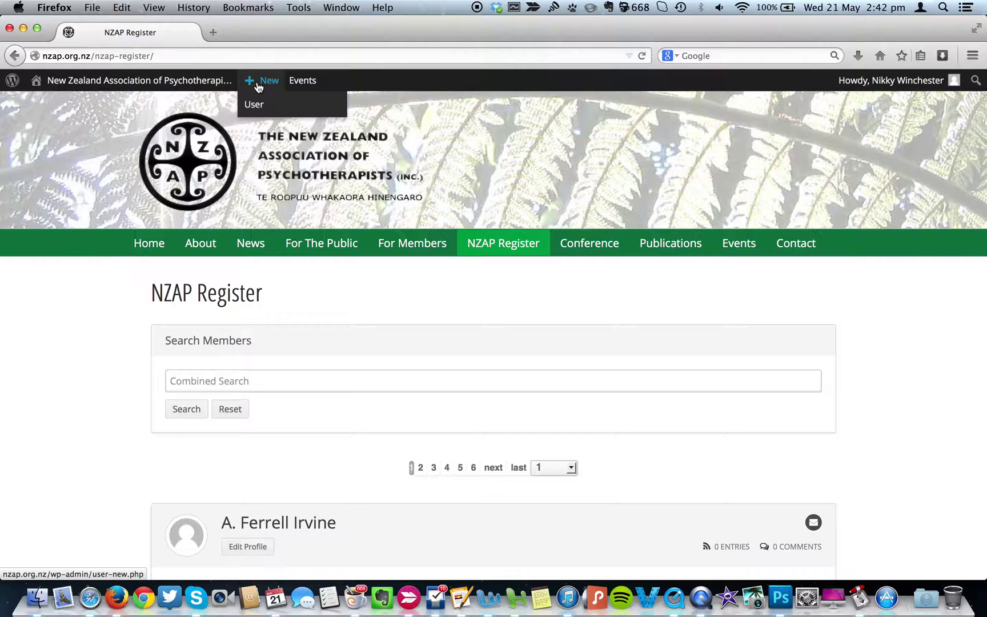
Open the WordPress Add New User form from the admin bar's + New menu.
{"action": "left_click", "coordinate": [260, 85]}
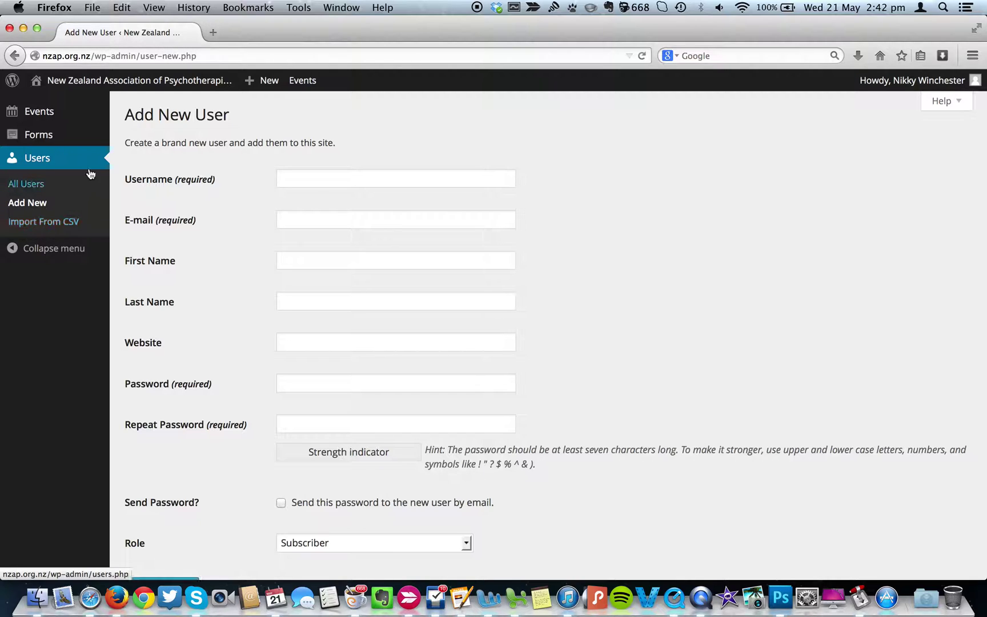
Open the All Users list and scroll through the site's users.
{"action": "left_click", "coordinate": [33, 190]}
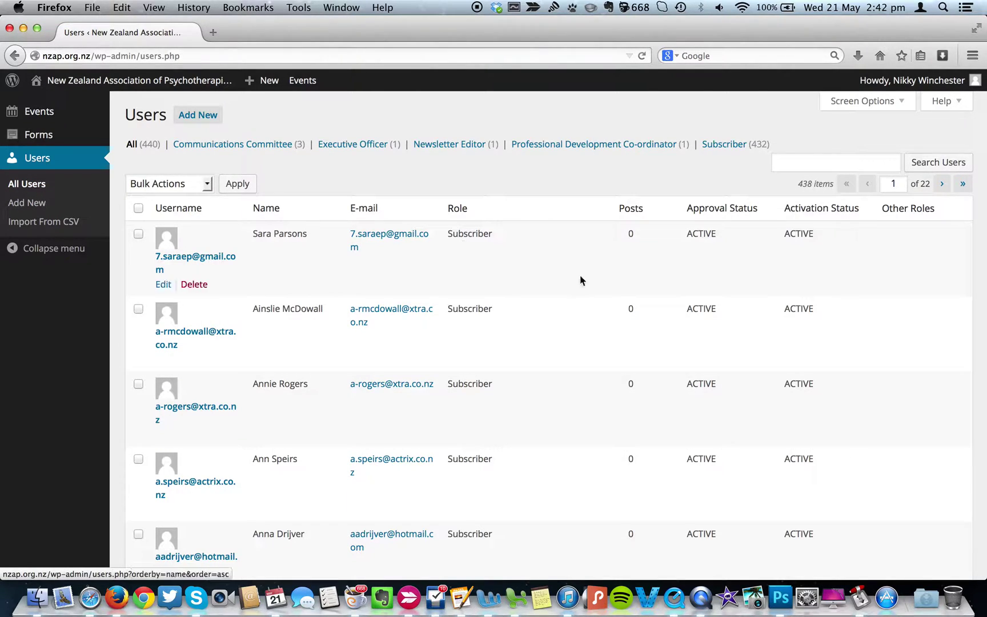
{"action": "scroll", "coordinate": [565, 294], "scroll_direction": "down", "scroll_amount": 2}
{"action": "scroll", "coordinate": [566, 295], "scroll_direction": "down", "scroll_amount": 3}
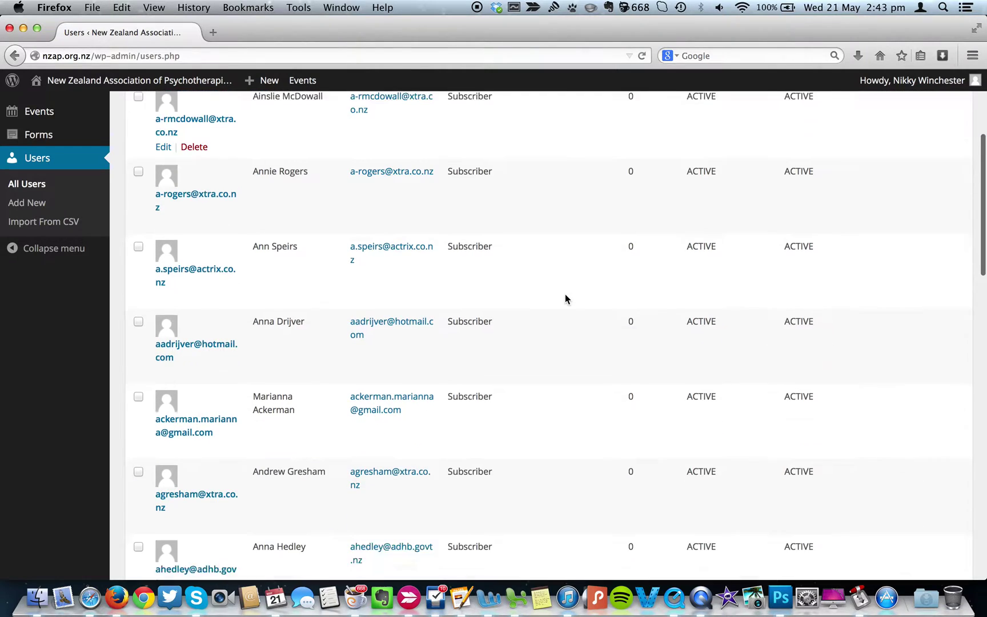
{"action": "scroll", "coordinate": [566, 295], "scroll_direction": "up", "scroll_amount": 5}
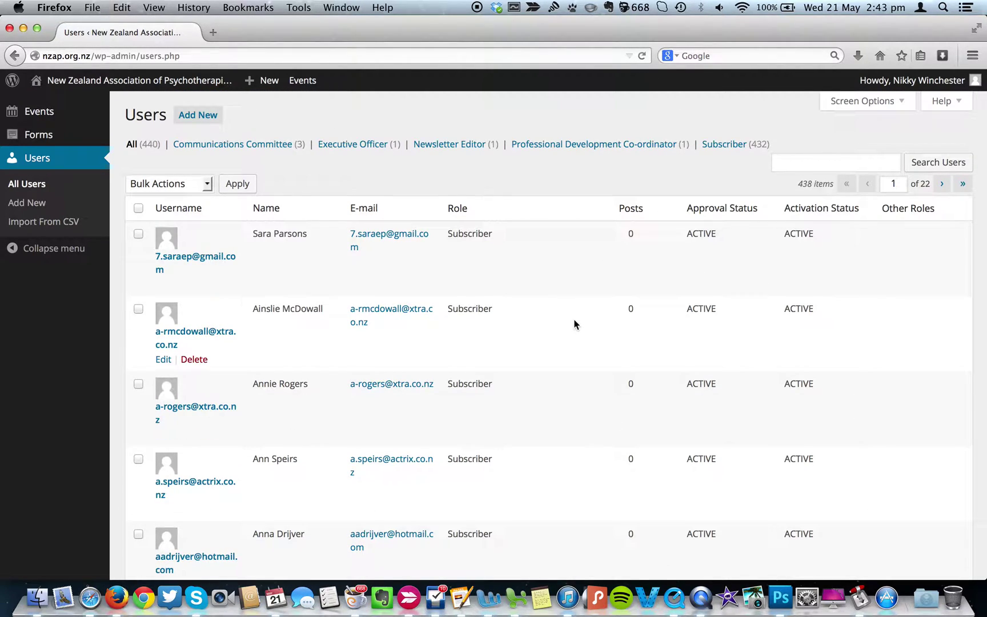
{"action": "scroll", "coordinate": [574, 324], "scroll_direction": "down", "scroll_amount": 1}
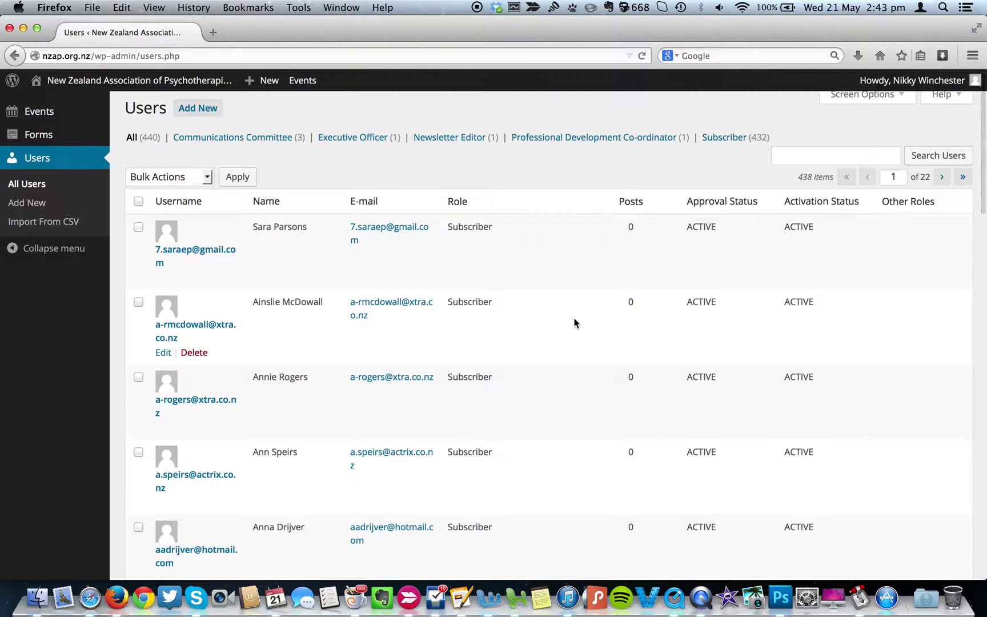
Search the users for 'kyle', which returns no matching users.
{"action": "left_click", "coordinate": [806, 153]}
{"action": "type", "text": "kyle"}
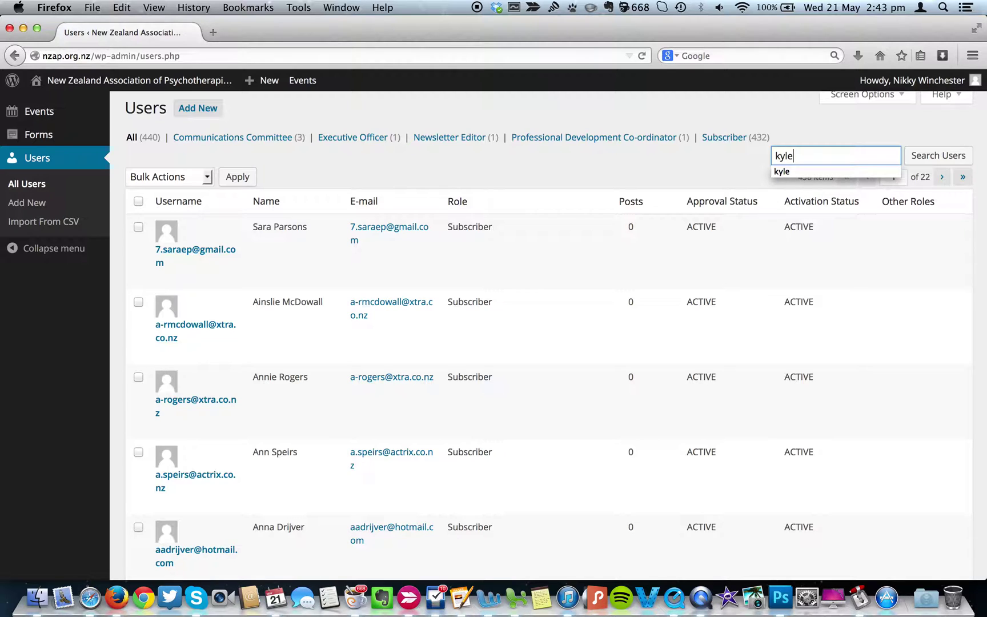
{"action": "key", "text": "Return"}
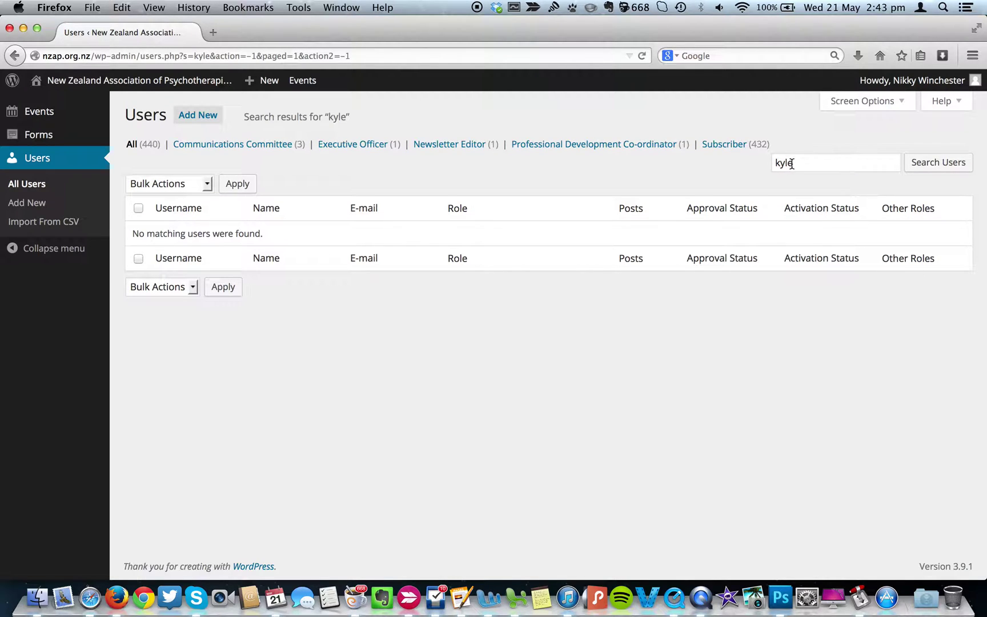
{"action": "double_click", "coordinate": [791, 163]}
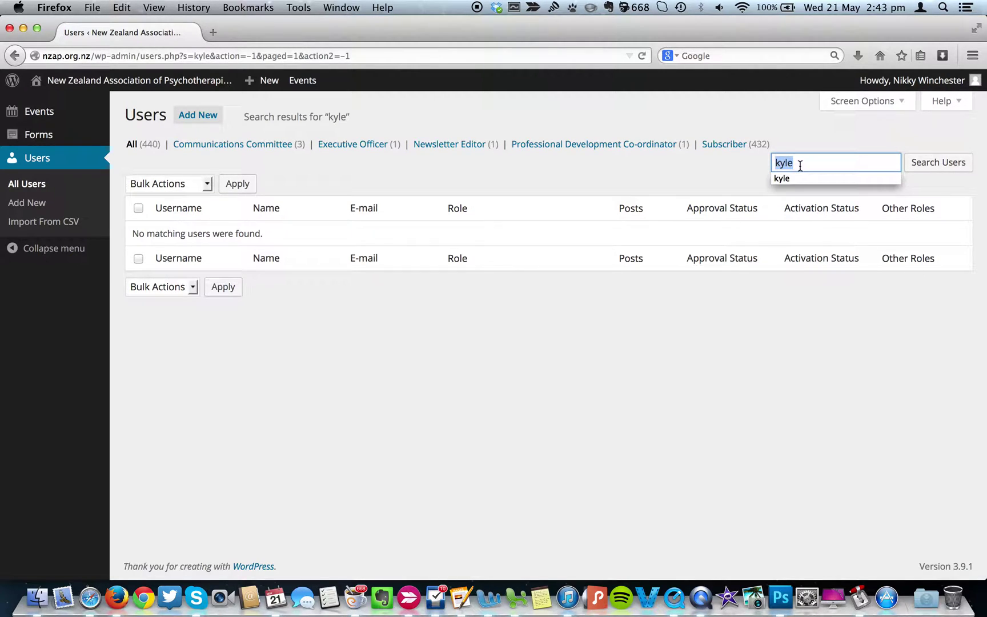
{"action": "left_click", "coordinate": [382, 171]}
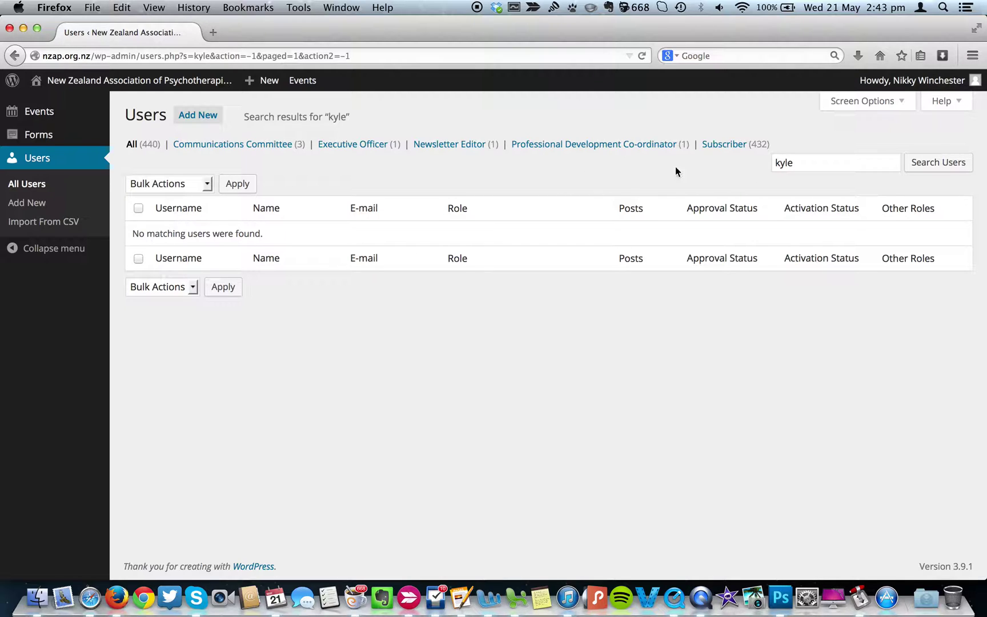
Filter to Executive Officer, view that profile, return to all users and open the first user.
{"action": "left_click", "coordinate": [370, 146]}
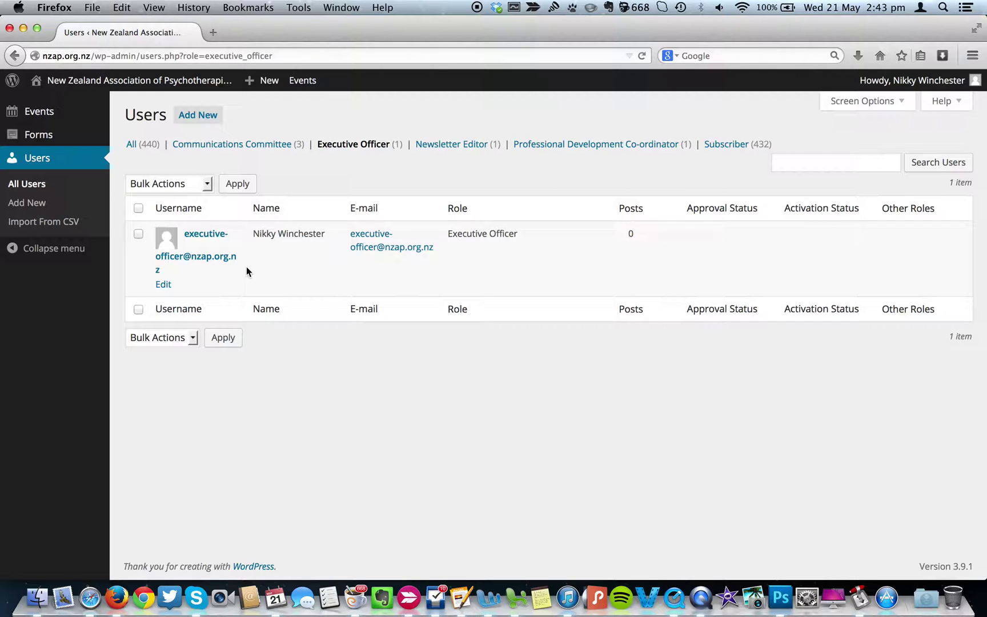
{"action": "left_click", "coordinate": [164, 286]}
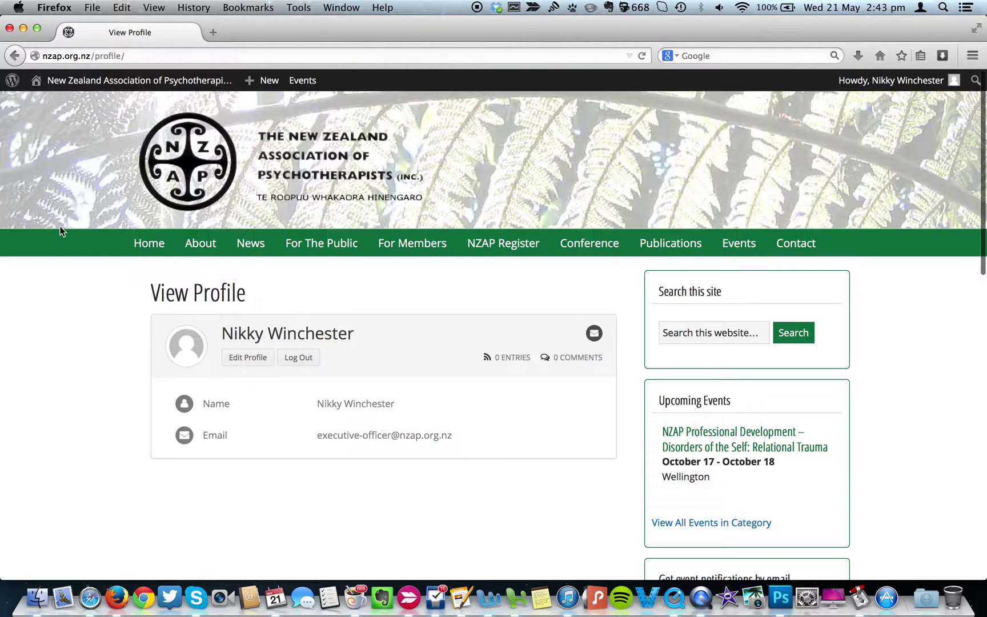
{"action": "mouse_move", "coordinate": [261, 87]}
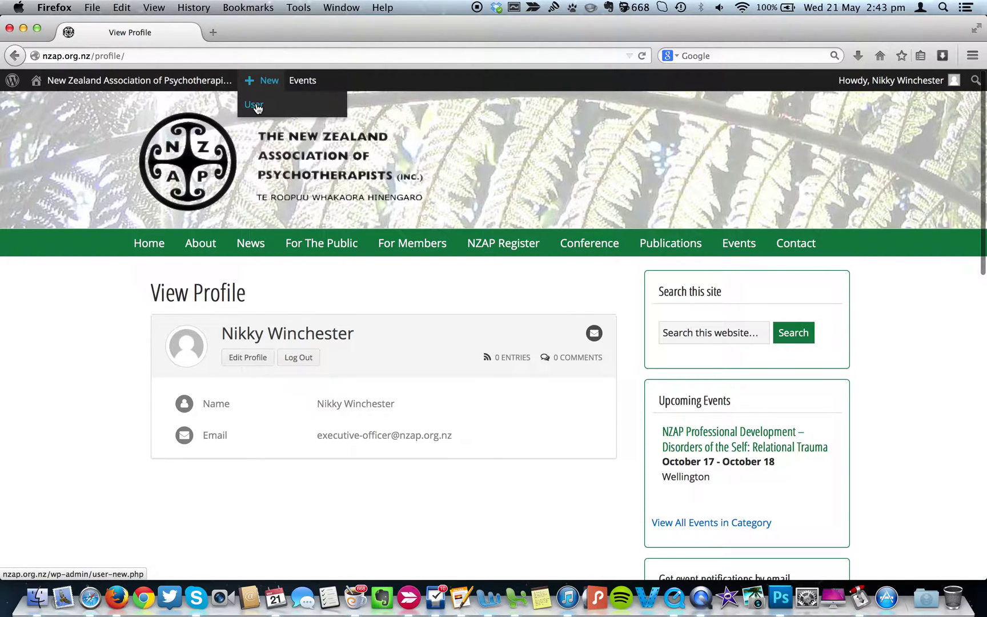
{"action": "left_click", "coordinate": [255, 106]}
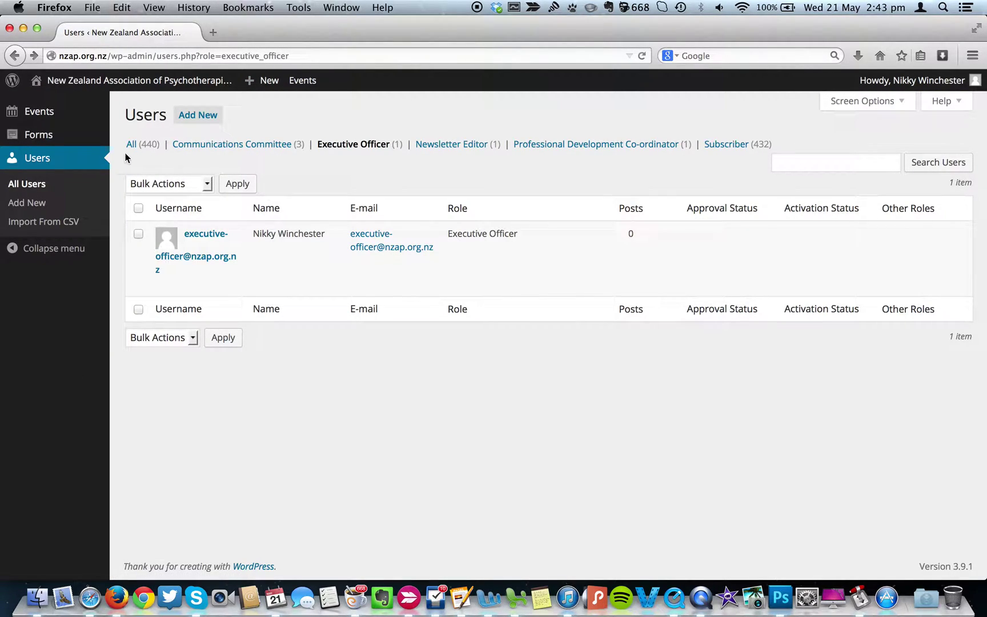
{"action": "left_click", "coordinate": [36, 190]}
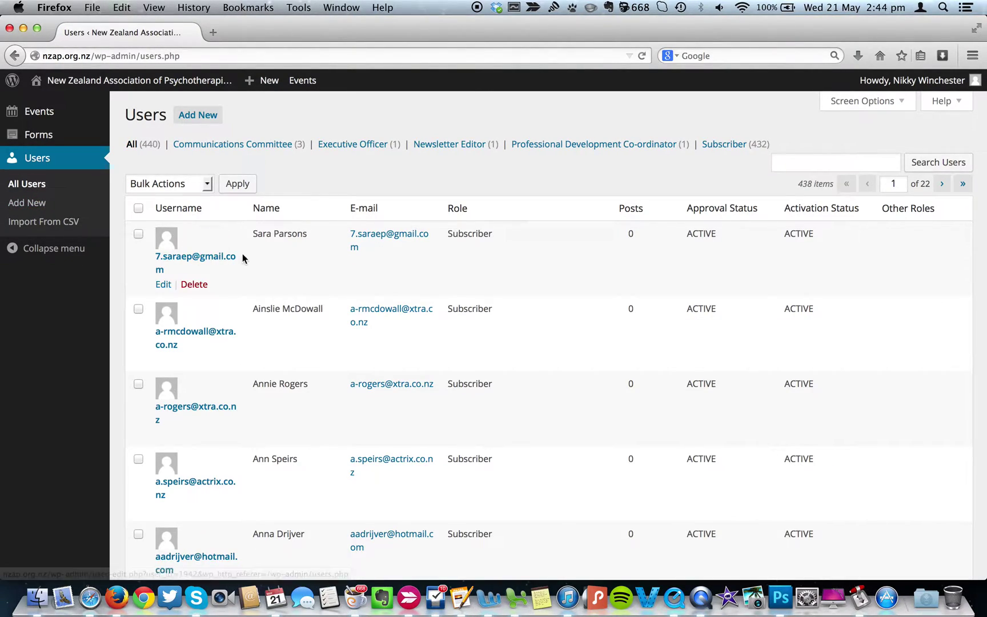
{"action": "left_click", "coordinate": [164, 285]}
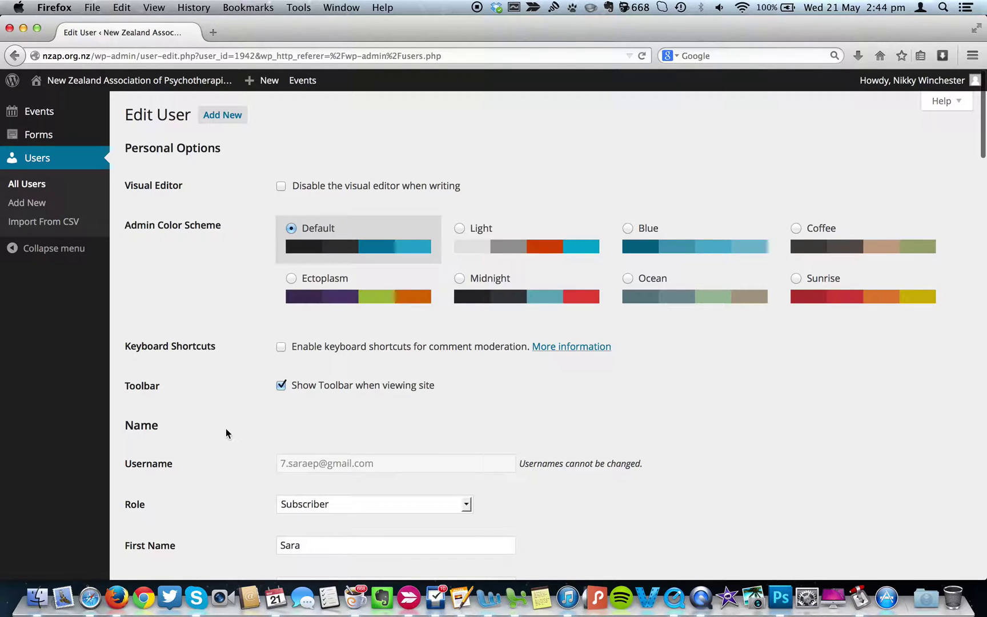
Review the first user's membership and practice fields, then return to All Users.
{"action": "scroll", "coordinate": [226, 433], "scroll_direction": "down", "scroll_amount": 15}
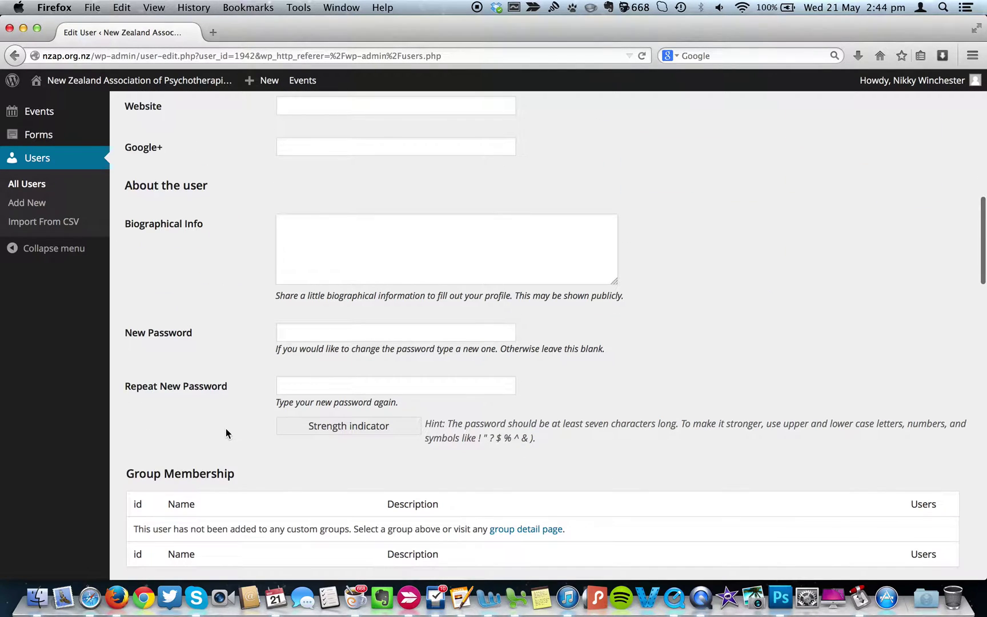
{"action": "scroll", "coordinate": [227, 433], "scroll_direction": "down", "scroll_amount": 10}
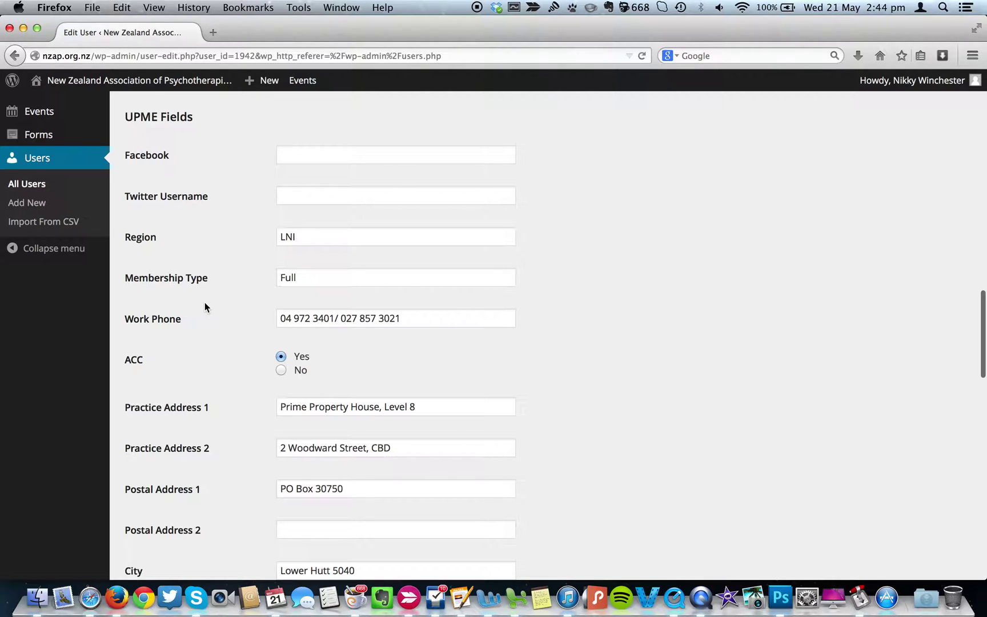
{"action": "scroll", "coordinate": [205, 302], "scroll_direction": "up", "scroll_amount": 6}
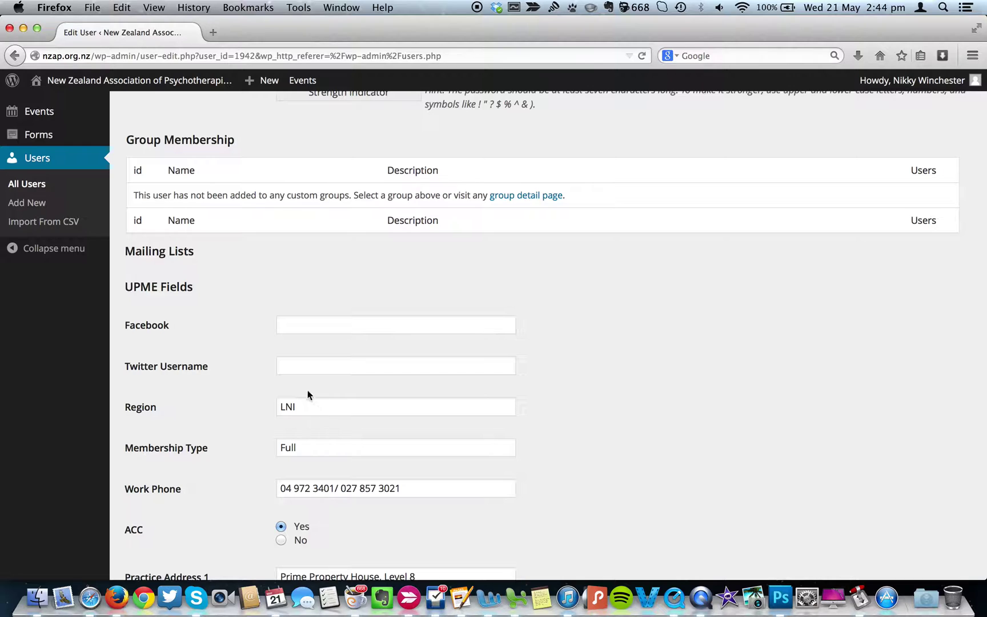
{"action": "scroll", "coordinate": [232, 378], "scroll_direction": "up", "scroll_amount": 2}
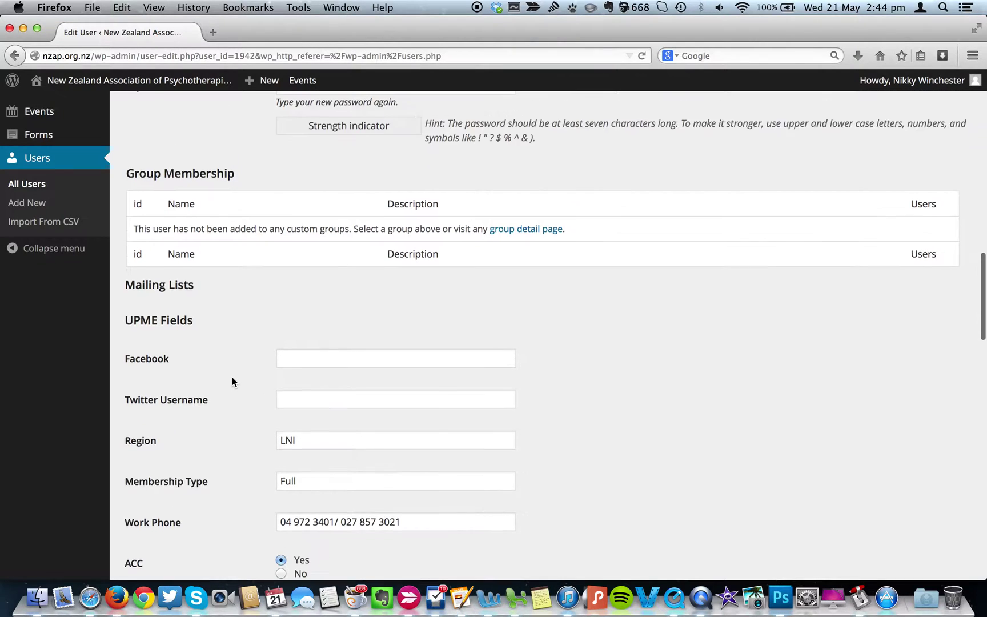
{"action": "scroll", "coordinate": [232, 378], "scroll_direction": "down", "scroll_amount": 3}
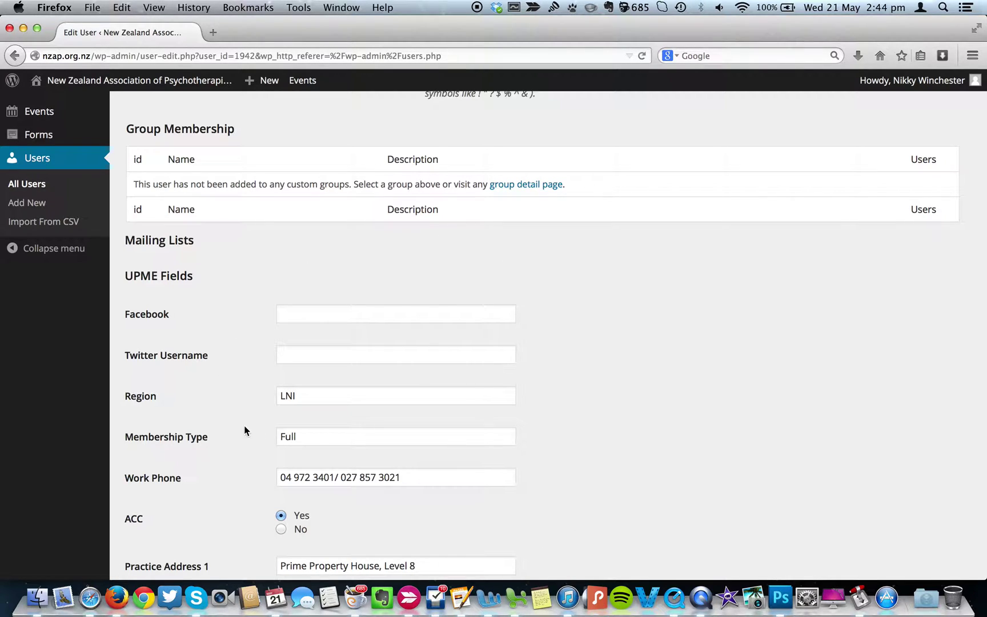
{"action": "left_click", "coordinate": [34, 188]}
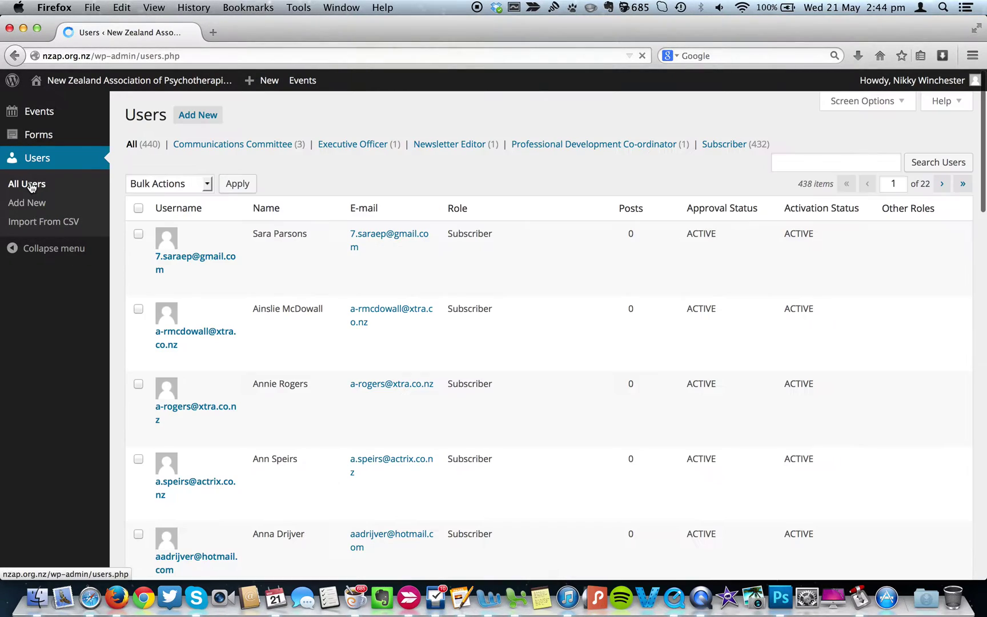
Search users for 'new' to list the three matching Subscriber accounts.
{"action": "left_click", "coordinate": [835, 163]}
{"action": "type", "text": "new"}
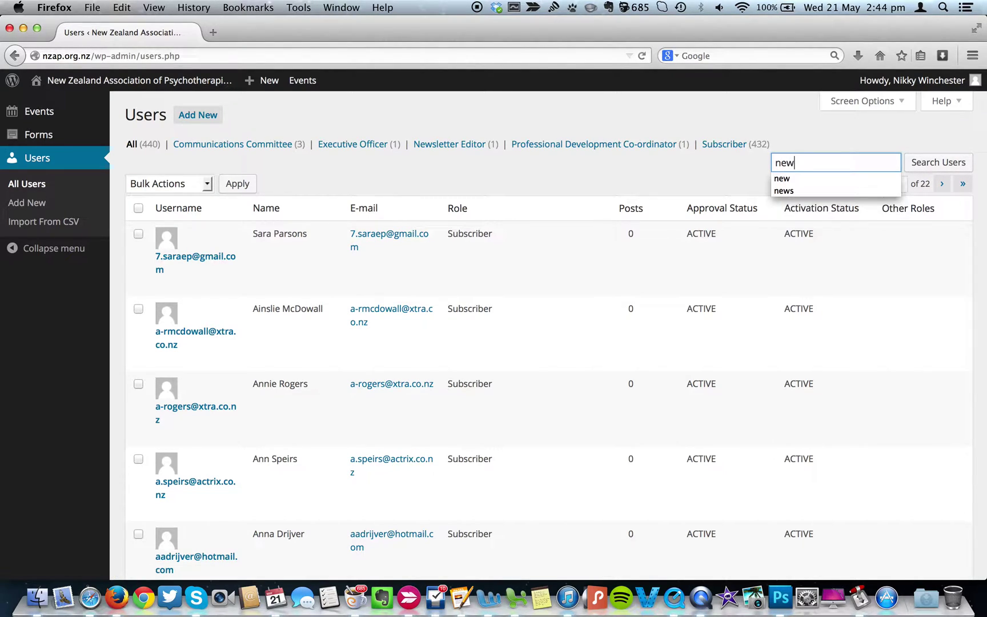
{"action": "key", "text": "Return"}
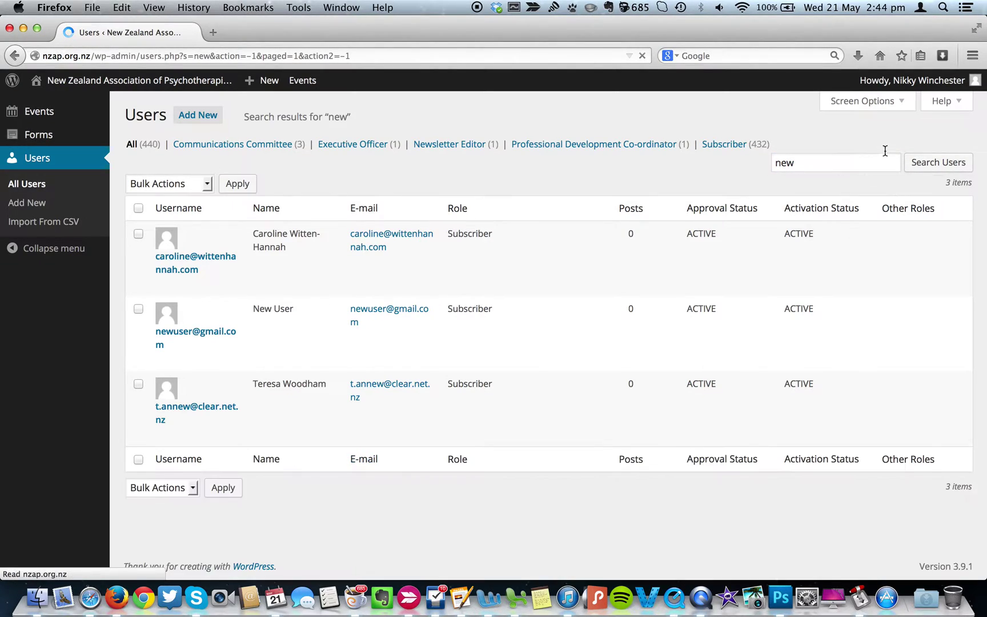
{"action": "mouse_move", "coordinate": [265, 323]}
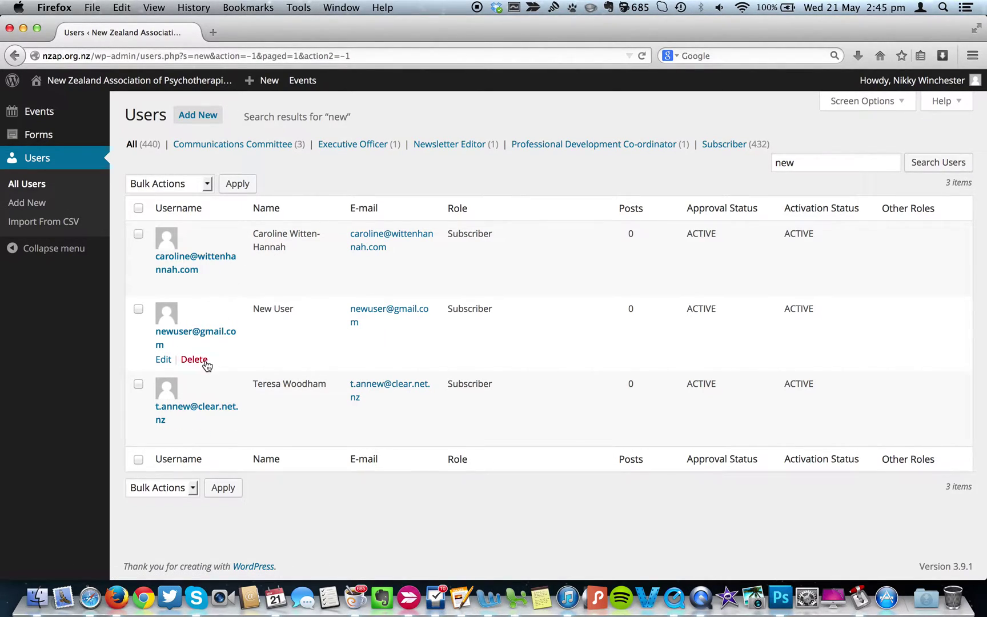
Delete the placeholder New User account with the 'Delete all content' option.
{"action": "left_click", "coordinate": [195, 360]}
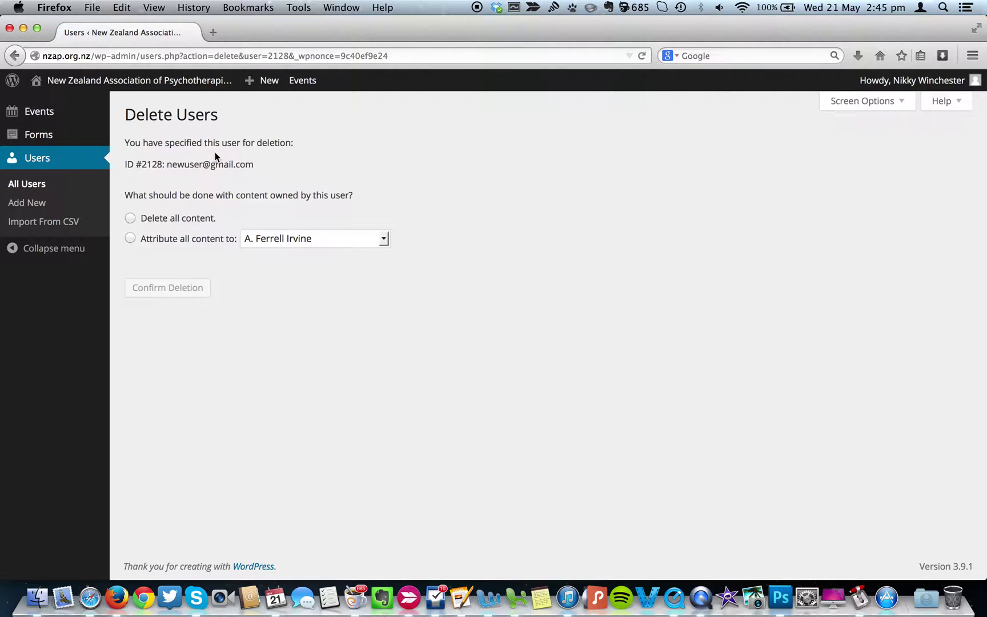
{"action": "left_click", "coordinate": [130, 219]}
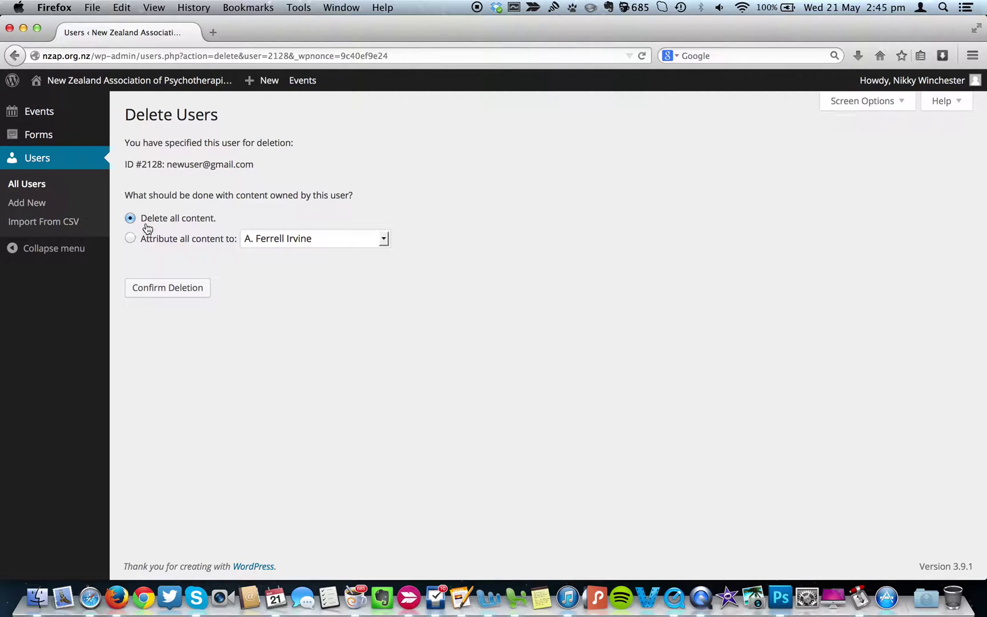
{"action": "left_click", "coordinate": [174, 289]}
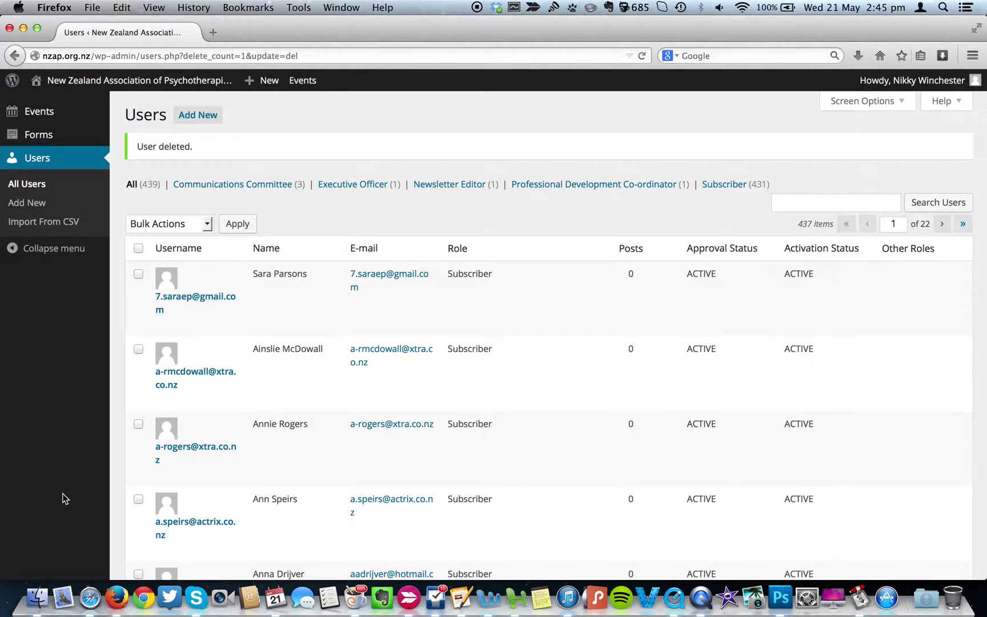
{"action": "mouse_move", "coordinate": [276, 92]}
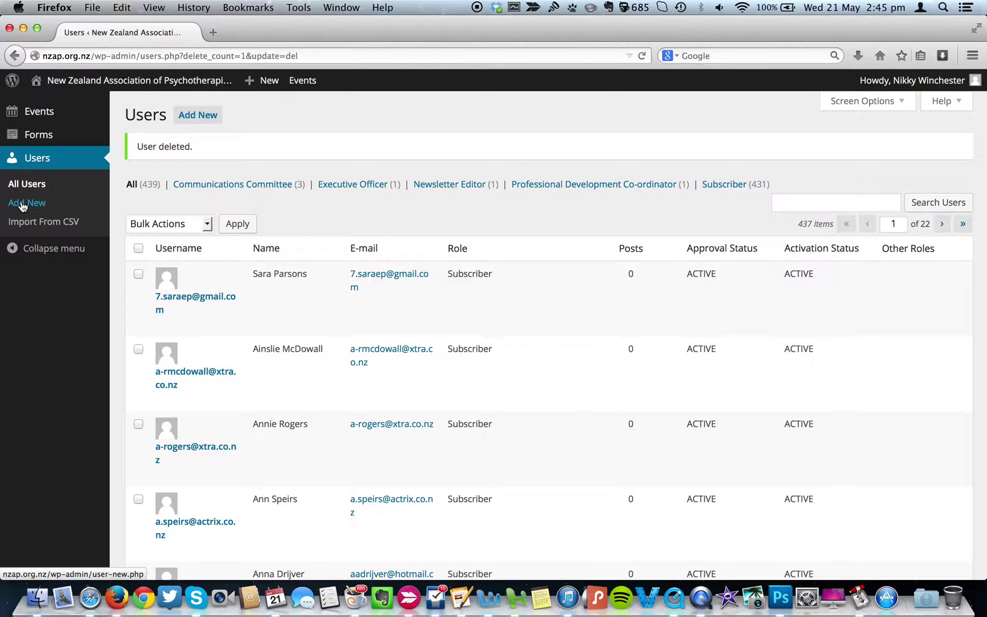
On Add New User, fill in username, e-mail, first name 'New' and last name 'User'.
{"action": "left_click", "coordinate": [22, 205]}
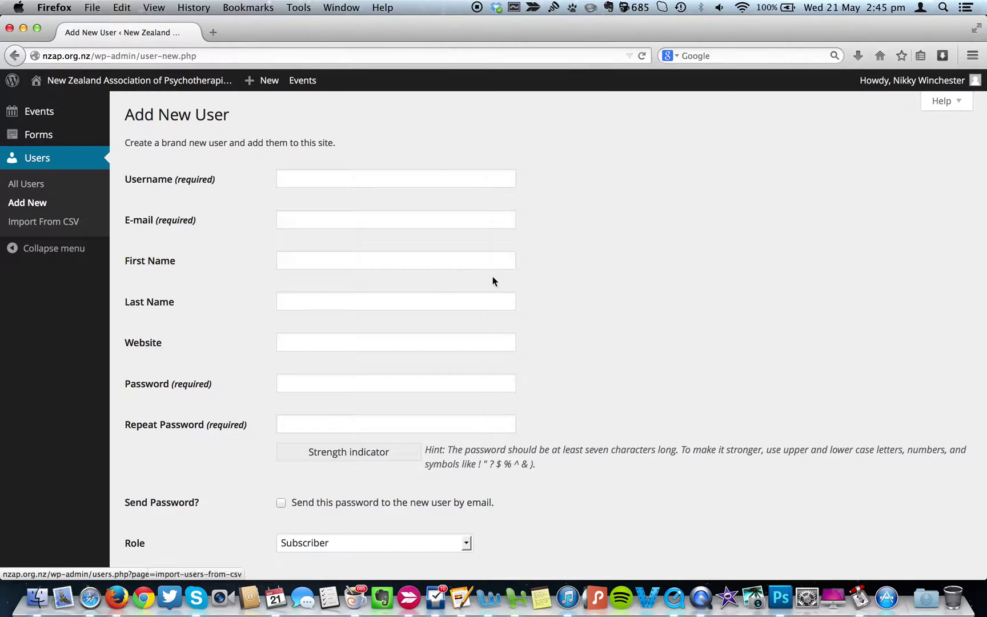
{"action": "scroll", "coordinate": [609, 288], "scroll_direction": "down", "scroll_amount": 3}
{"action": "scroll", "coordinate": [610, 288], "scroll_direction": "up", "scroll_amount": 3}
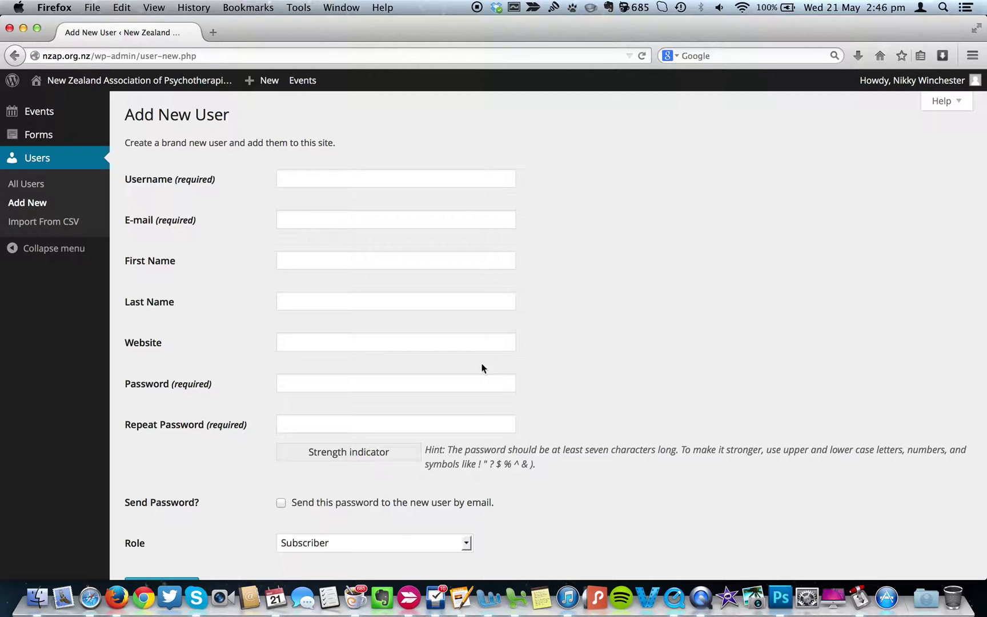
{"action": "left_click", "coordinate": [373, 175]}
{"action": "type", "text": "new"}
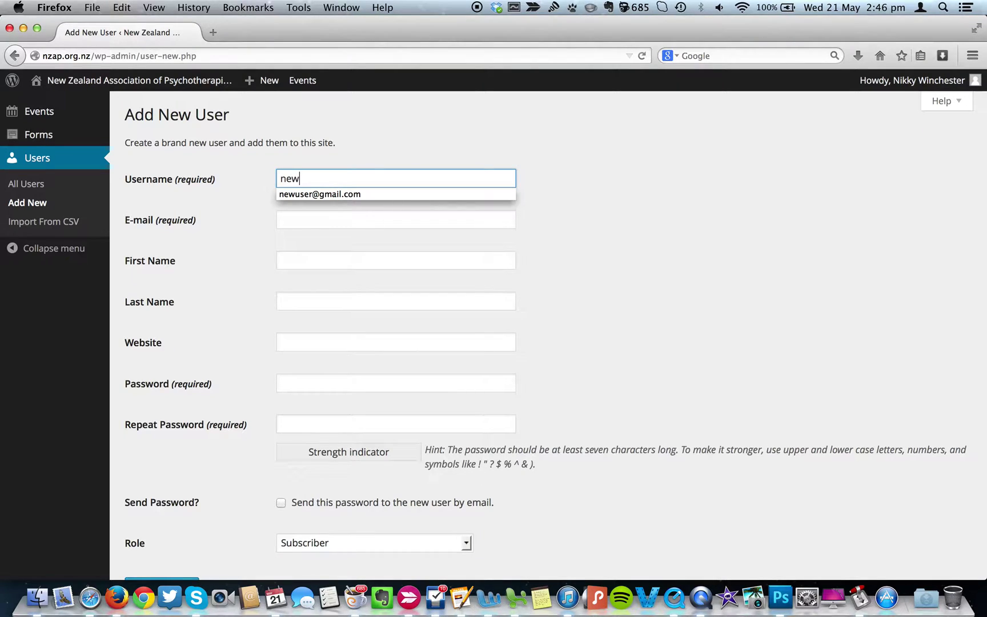
{"action": "key", "text": "Down"}
{"action": "key", "text": "Tab"}
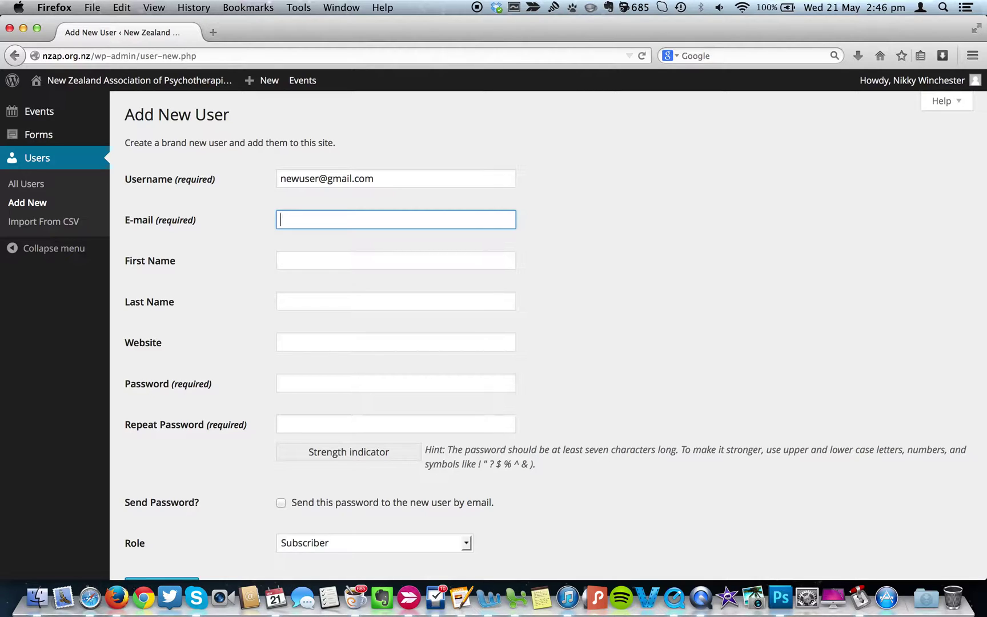
{"action": "type", "text": "new"}
{"action": "key", "text": "Down"}
{"action": "key", "text": "Tab"}
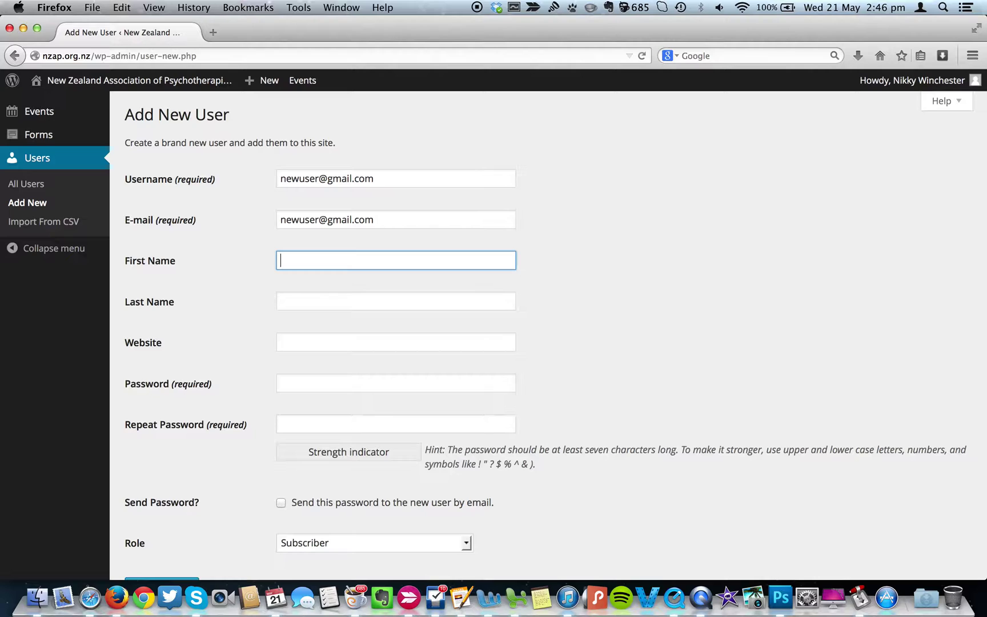
{"action": "type", "text": "New"}
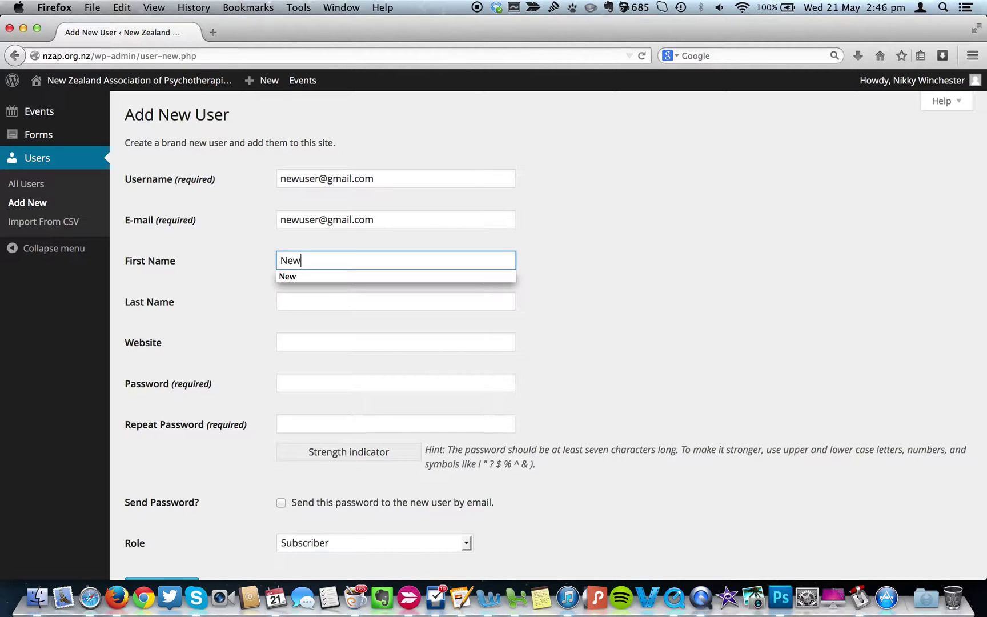
{"action": "key", "text": "Down"}
{"action": "key", "text": "Tab"}
{"action": "type", "text": "User"}
{"action": "key", "text": "Tab"}
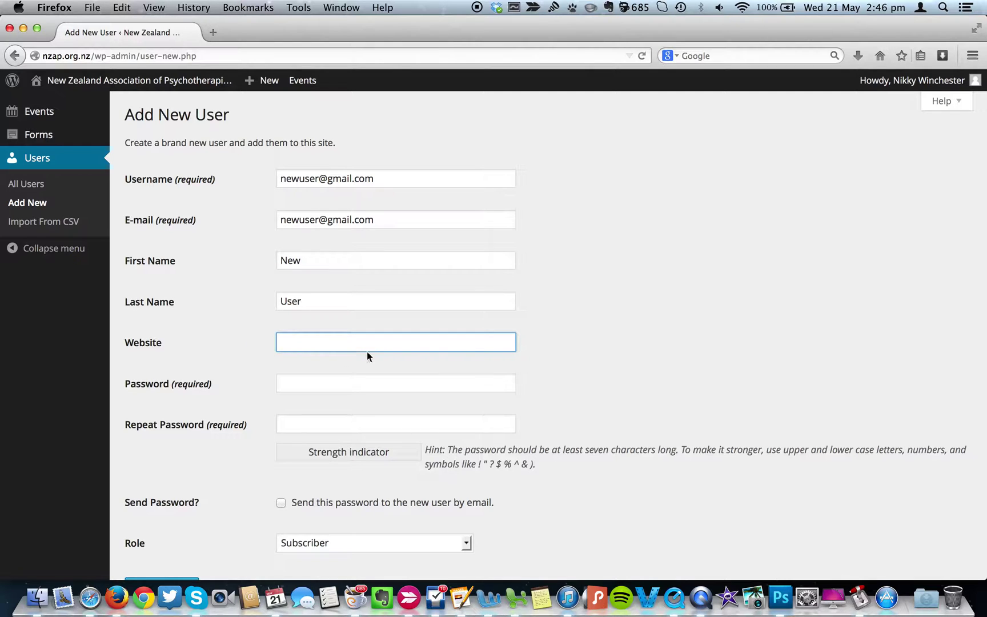
Enter the account password twice, keep the Subscriber role, and create the user.
{"action": "left_click", "coordinate": [349, 388]}
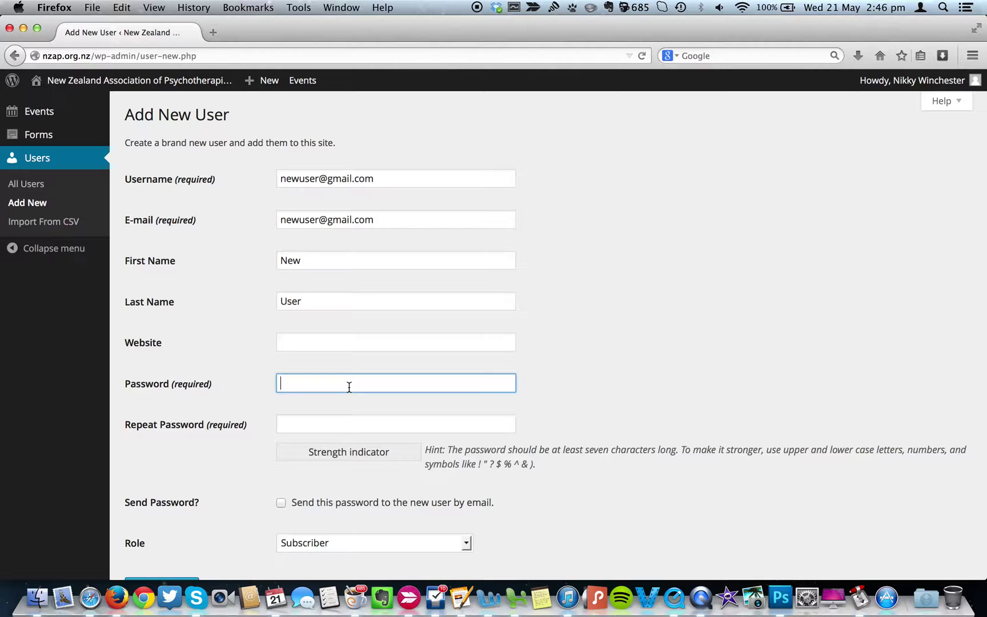
{"action": "type", "text": "test"}
{"action": "key", "text": "Tab"}
{"action": "type", "text": "test"}
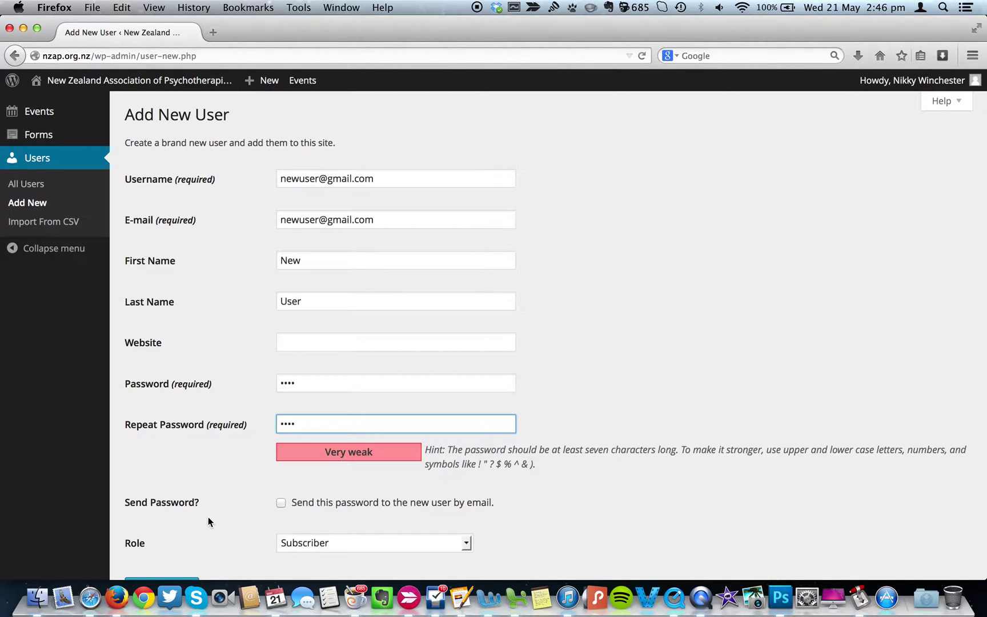
{"action": "scroll", "coordinate": [208, 519], "scroll_direction": "down", "scroll_amount": 2}
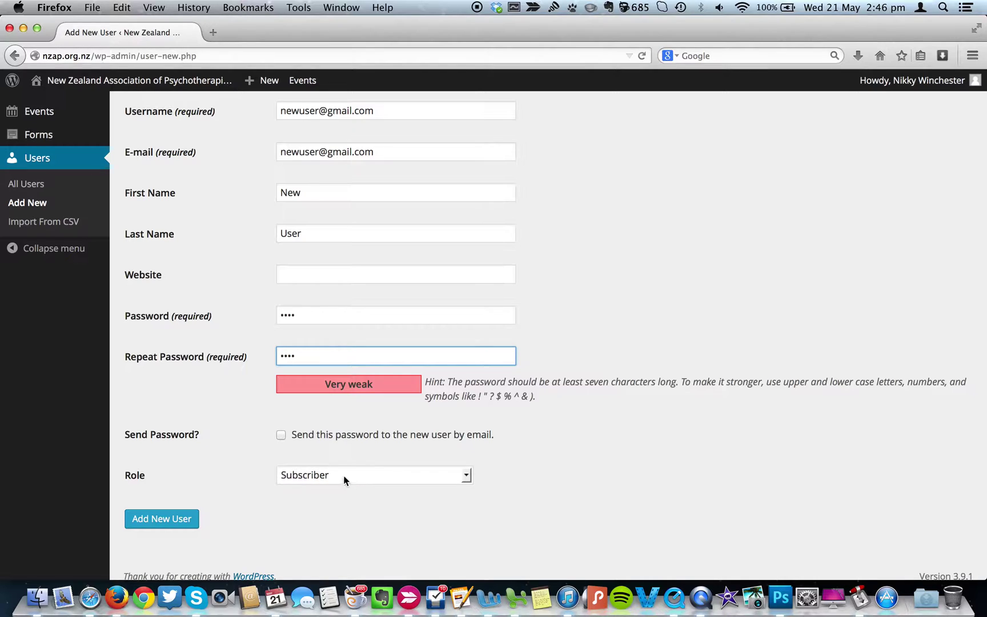
{"action": "left_click", "coordinate": [466, 475]}
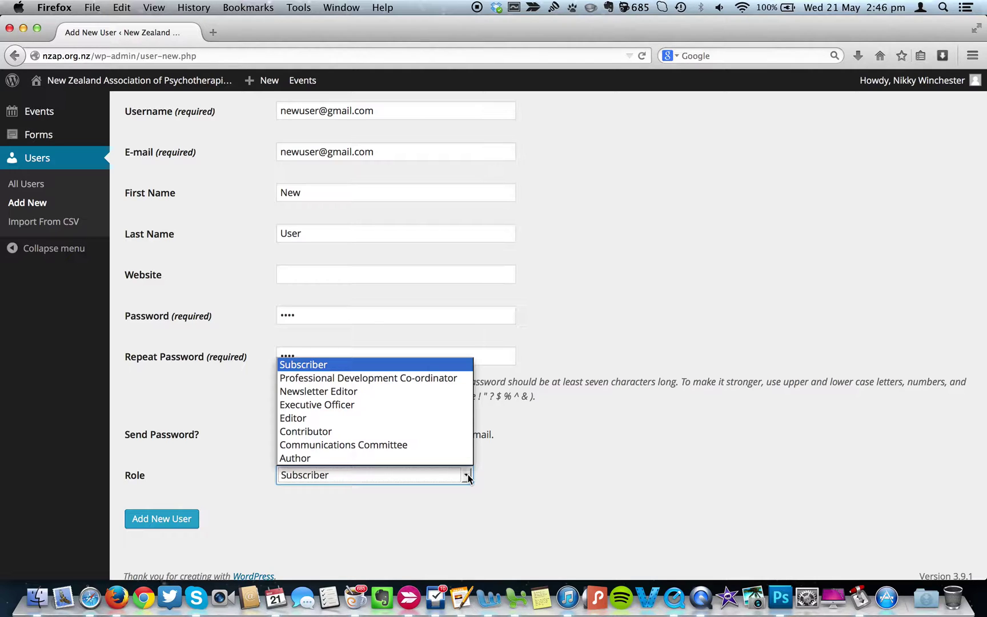
{"action": "left_click", "coordinate": [326, 518]}
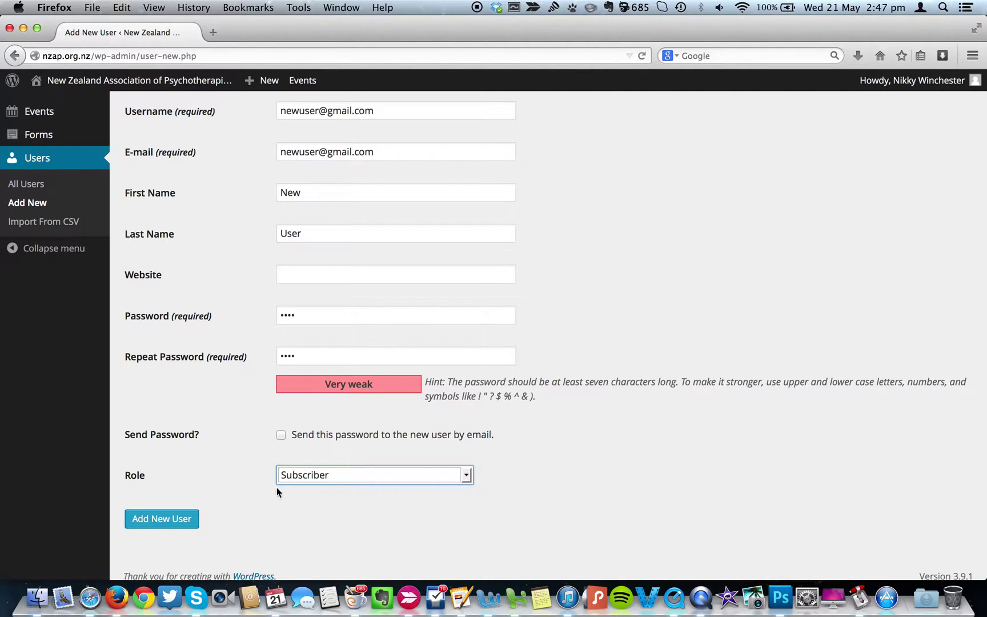
{"action": "left_click", "coordinate": [314, 513]}
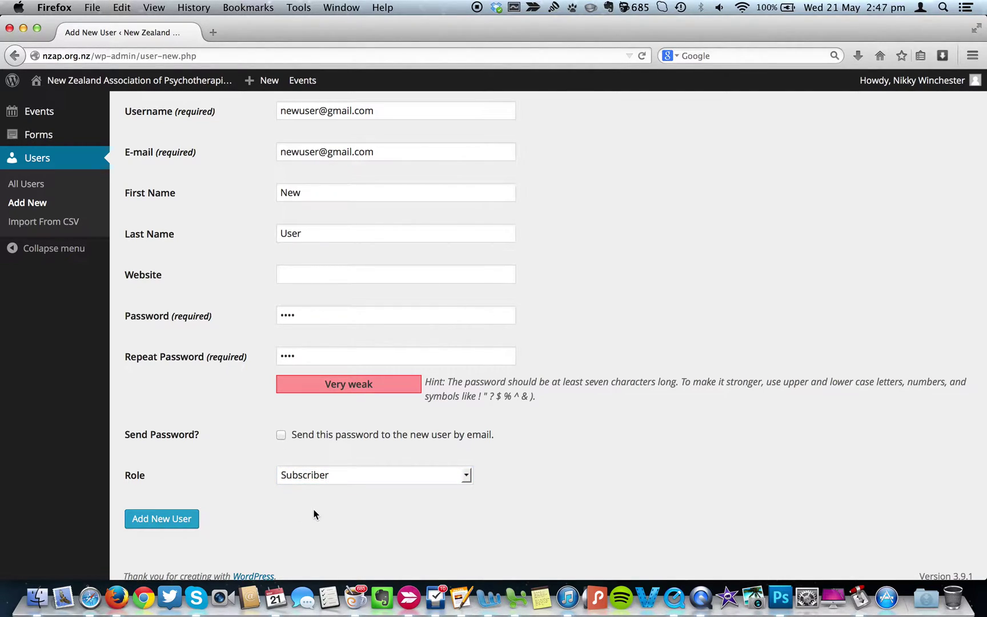
{"action": "left_click", "coordinate": [170, 520]}
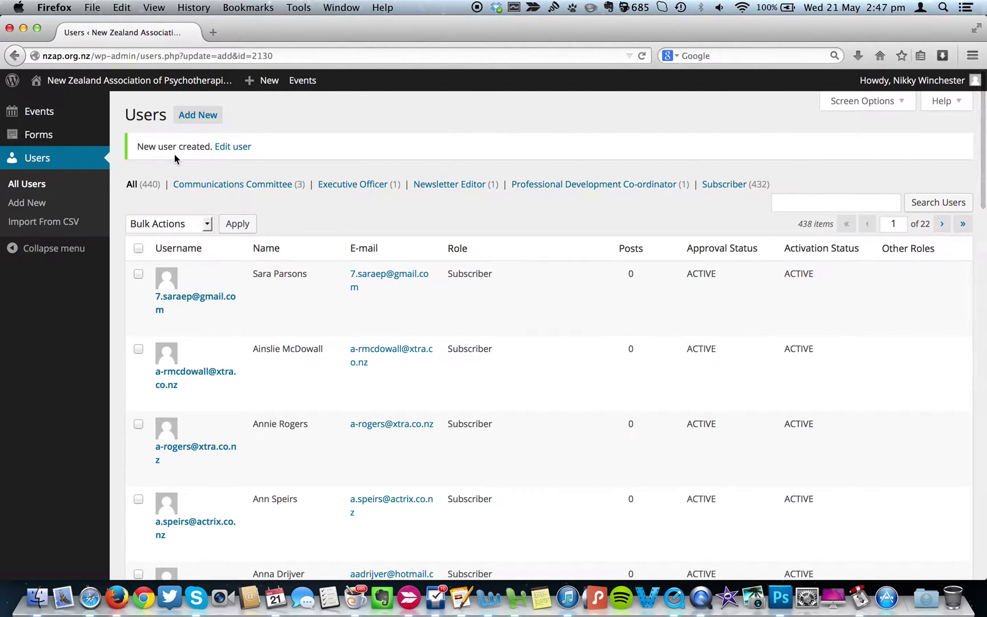
Edit the new user, keep 'New User' as display name, and scroll to the UPME fields.
{"action": "left_click", "coordinate": [226, 151]}
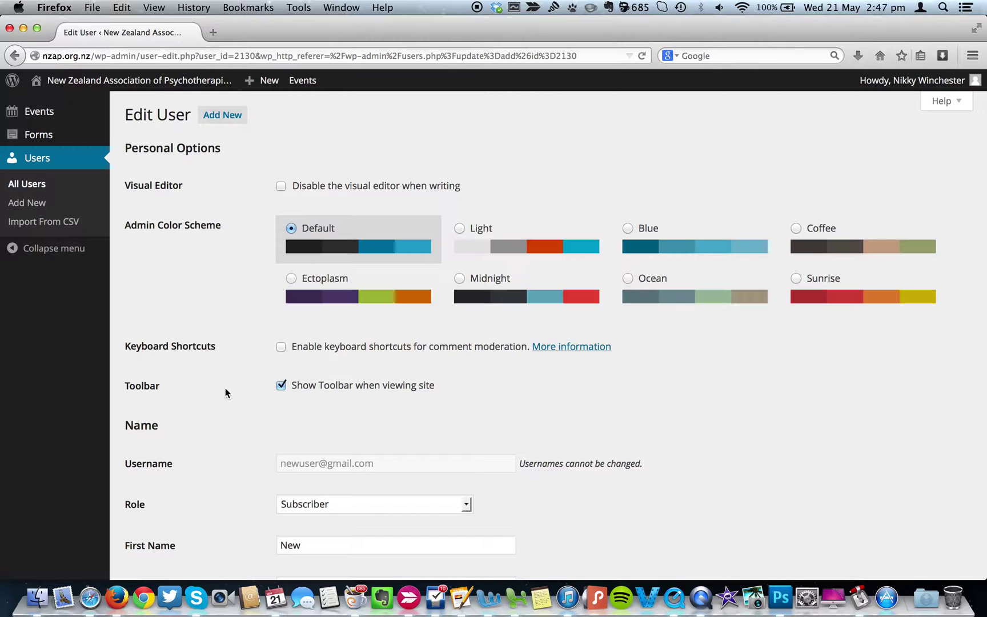
{"action": "scroll", "coordinate": [225, 388], "scroll_direction": "down", "scroll_amount": 15}
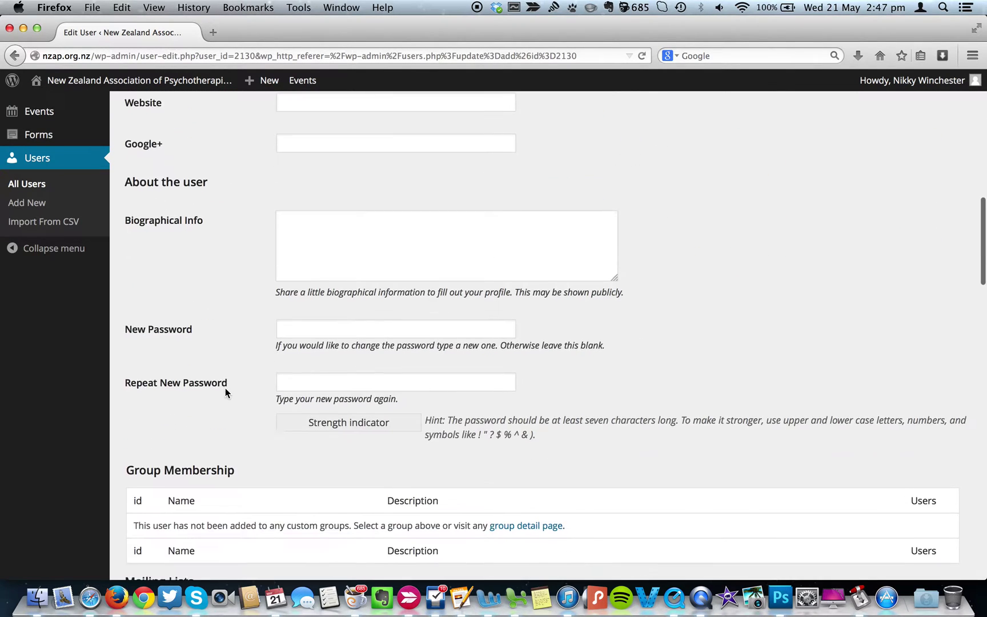
{"action": "scroll", "coordinate": [247, 332], "scroll_direction": "down", "scroll_amount": 5}
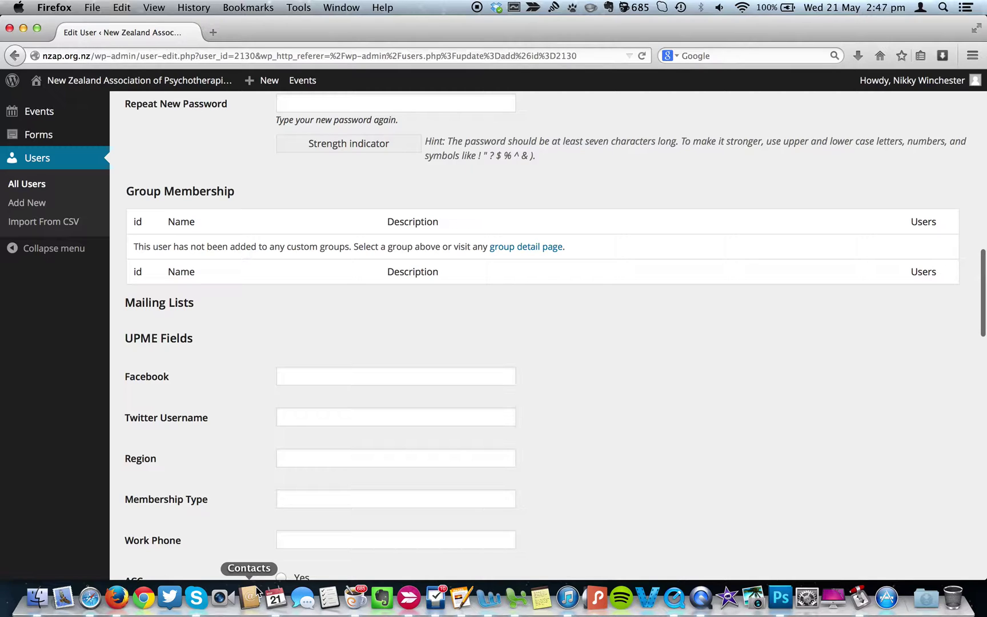
{"action": "scroll", "coordinate": [243, 364], "scroll_direction": "up", "scroll_amount": 15}
{"action": "scroll", "coordinate": [244, 365], "scroll_direction": "up", "scroll_amount": 5}
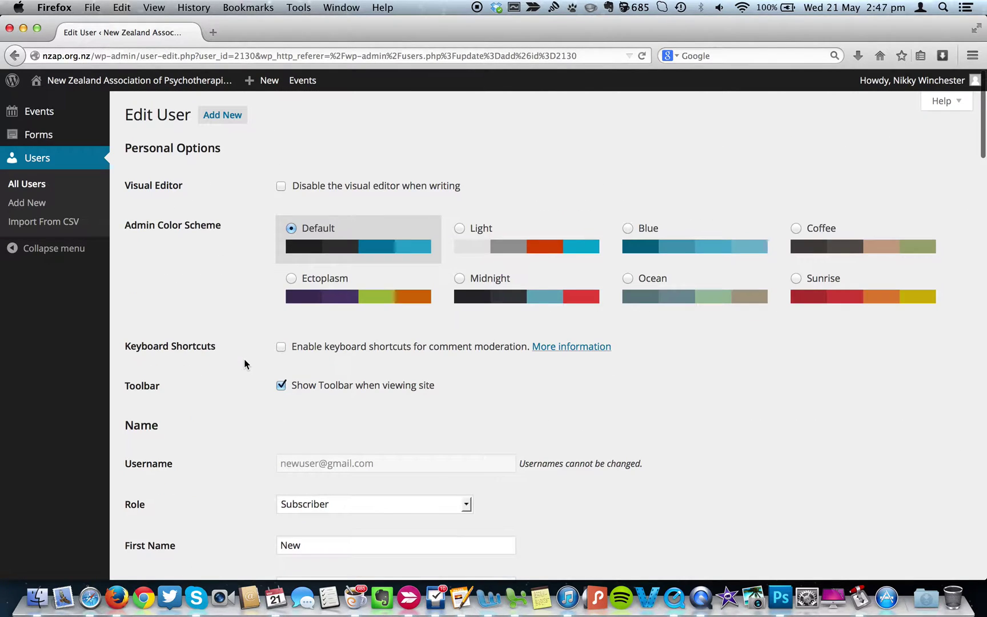
{"action": "scroll", "coordinate": [230, 403], "scroll_direction": "down", "scroll_amount": 5}
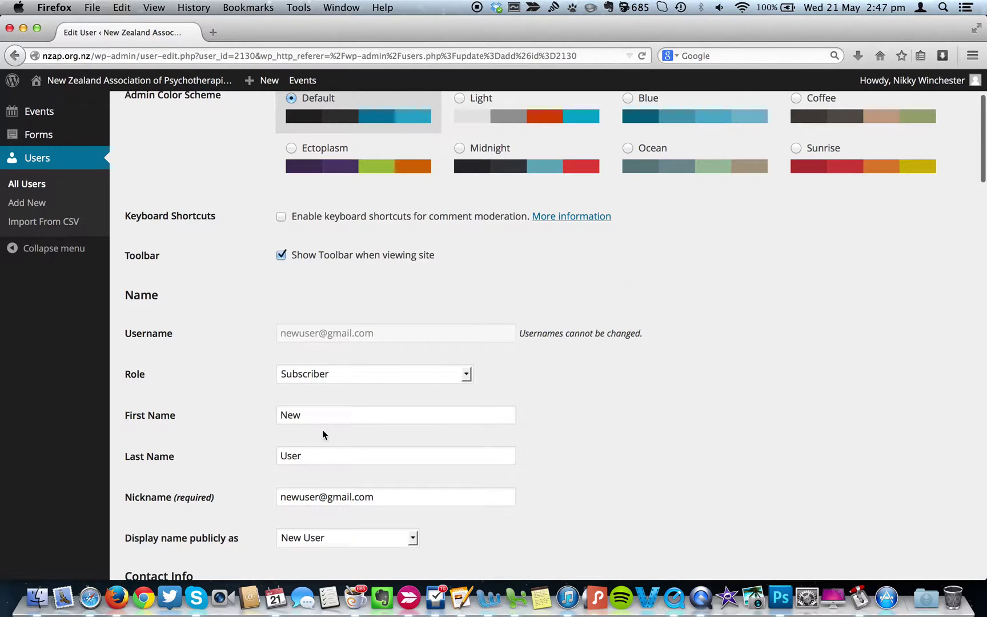
{"action": "scroll", "coordinate": [254, 507], "scroll_direction": "down", "scroll_amount": 6}
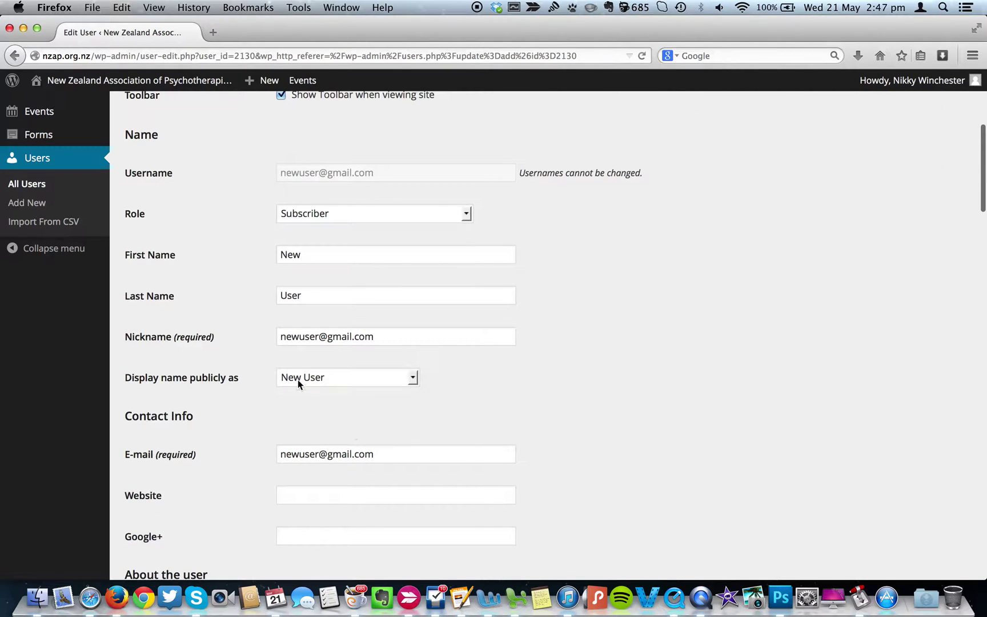
{"action": "left_click", "coordinate": [414, 382]}
{"action": "left_click", "coordinate": [414, 381]}
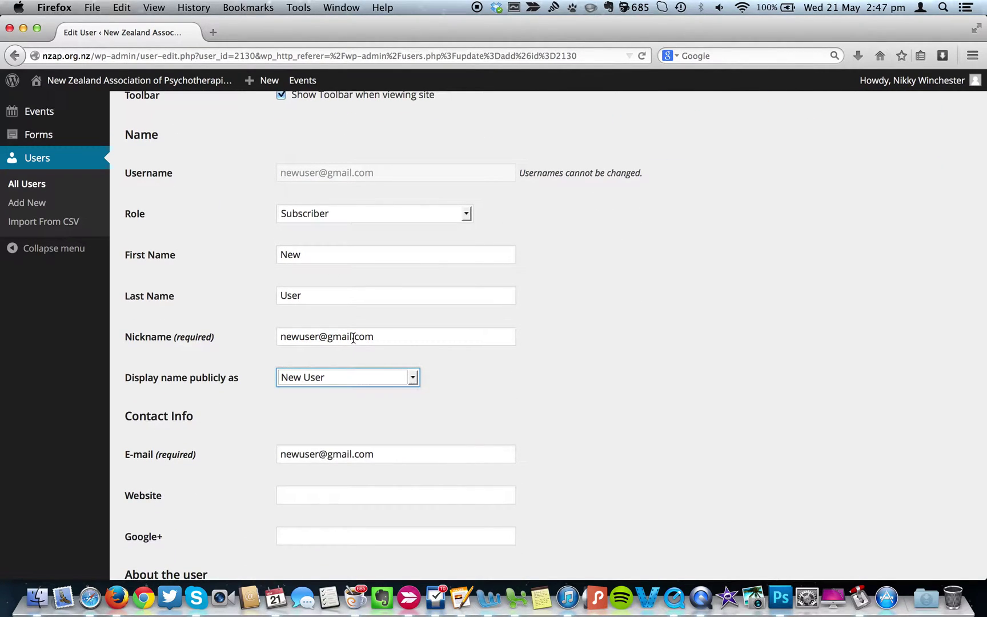
{"action": "scroll", "coordinate": [258, 318], "scroll_direction": "down", "scroll_amount": 5}
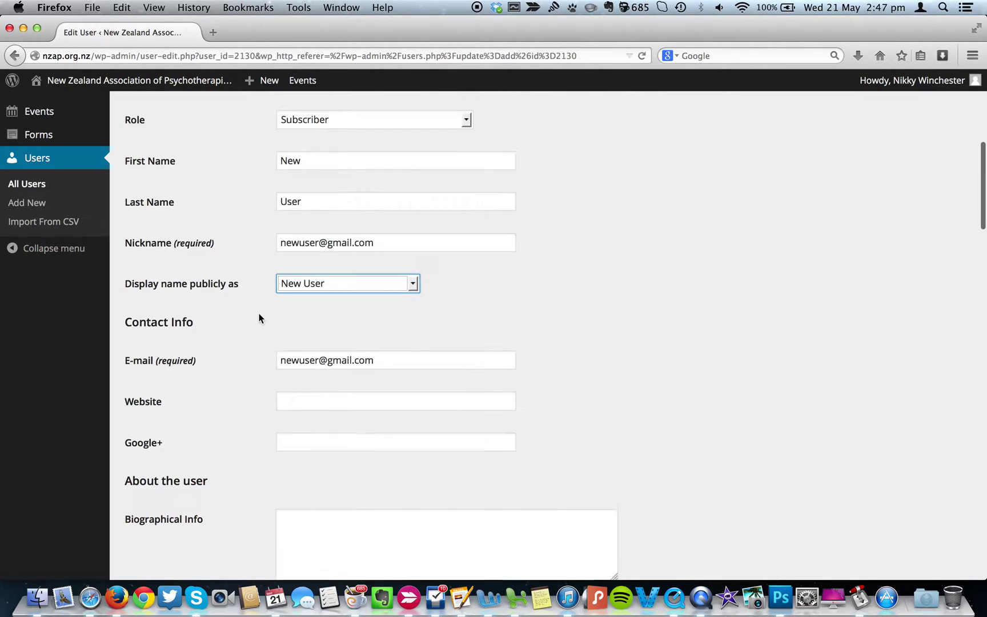
{"action": "scroll", "coordinate": [259, 318], "scroll_direction": "down", "scroll_amount": 2}
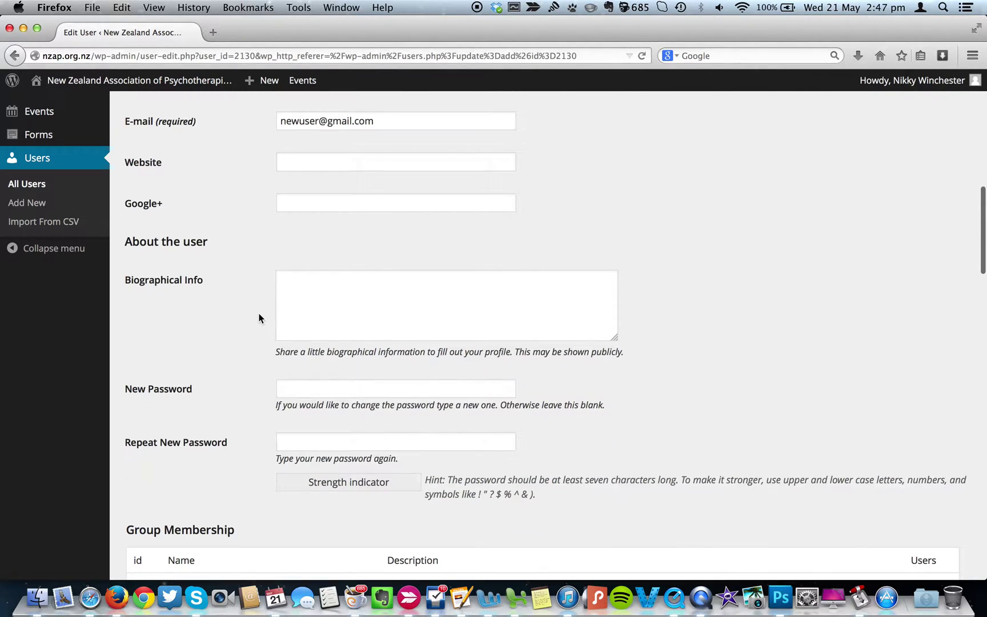
{"action": "scroll", "coordinate": [246, 442], "scroll_direction": "down", "scroll_amount": 9}
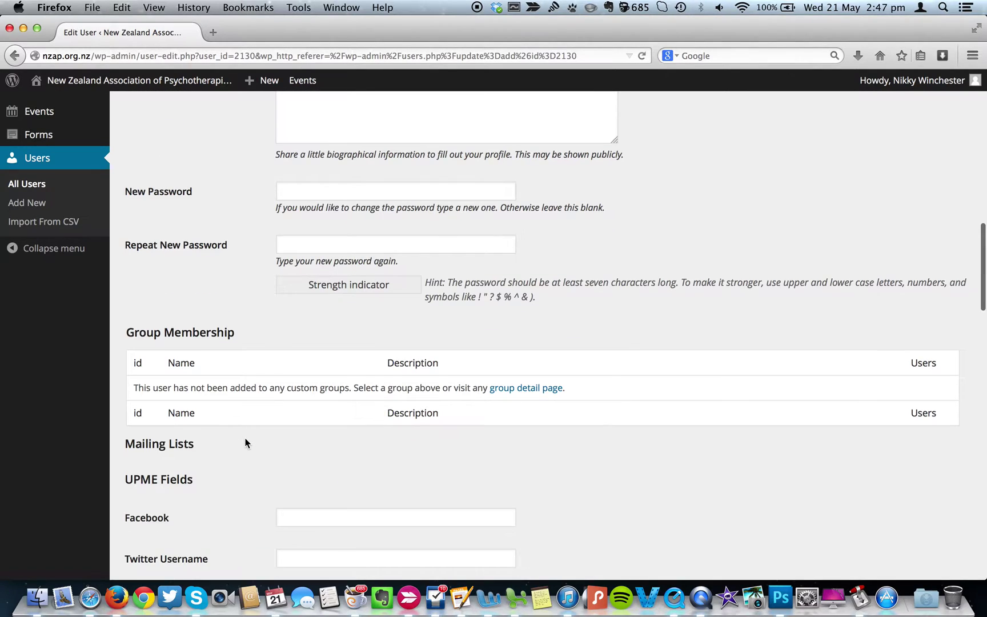
{"action": "scroll", "coordinate": [246, 443], "scroll_direction": "down", "scroll_amount": 2}
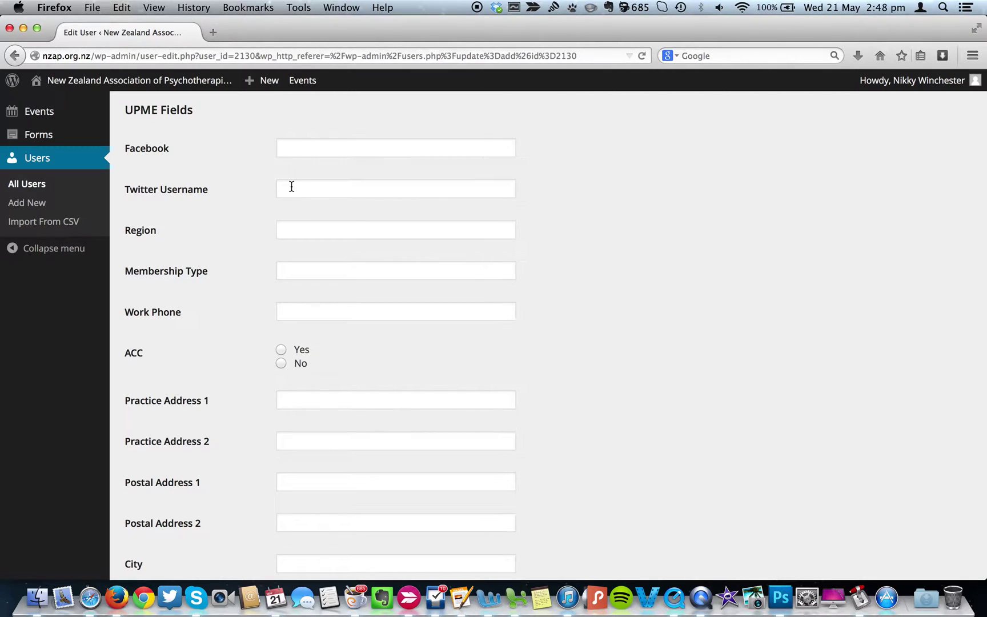
Set the new user's Region to UNI and ACC to No.
{"action": "left_click", "coordinate": [302, 233]}
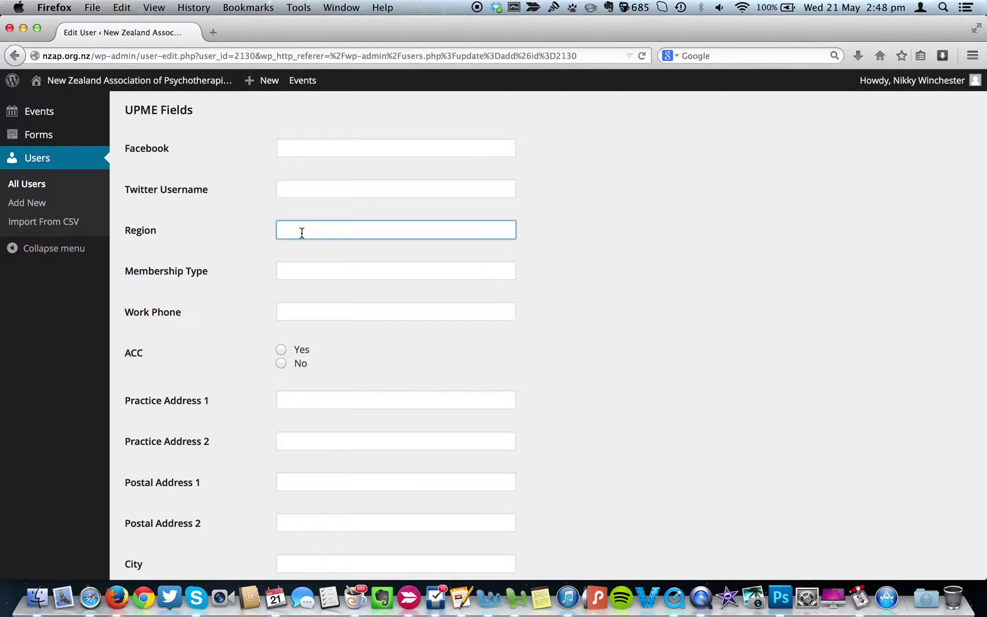
{"action": "type", "text": "UNI"}
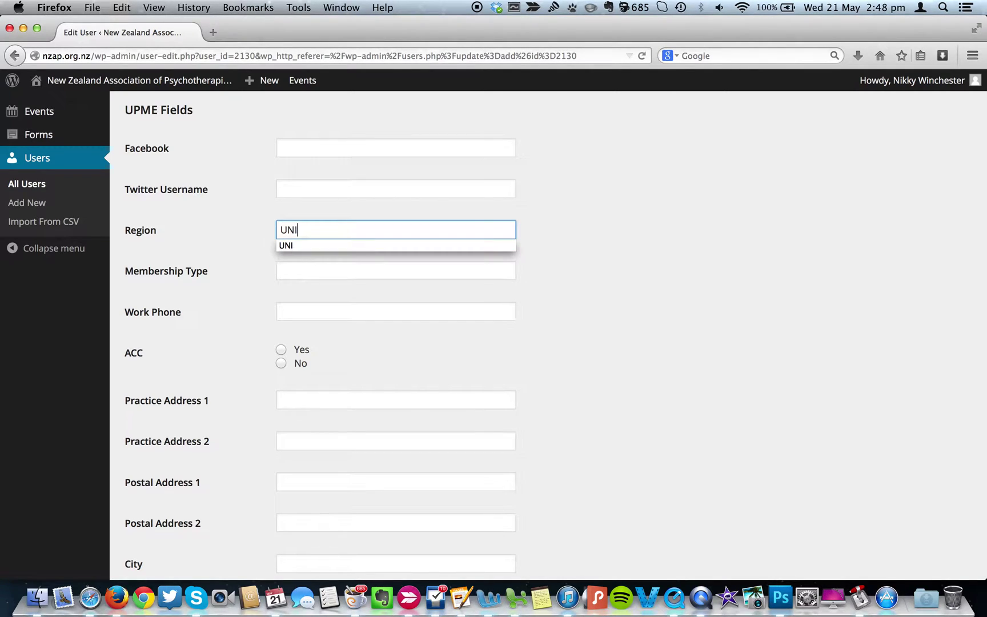
{"action": "left_click", "coordinate": [293, 268]}
{"action": "left_click", "coordinate": [281, 365]}
{"action": "left_click", "coordinate": [310, 396]}
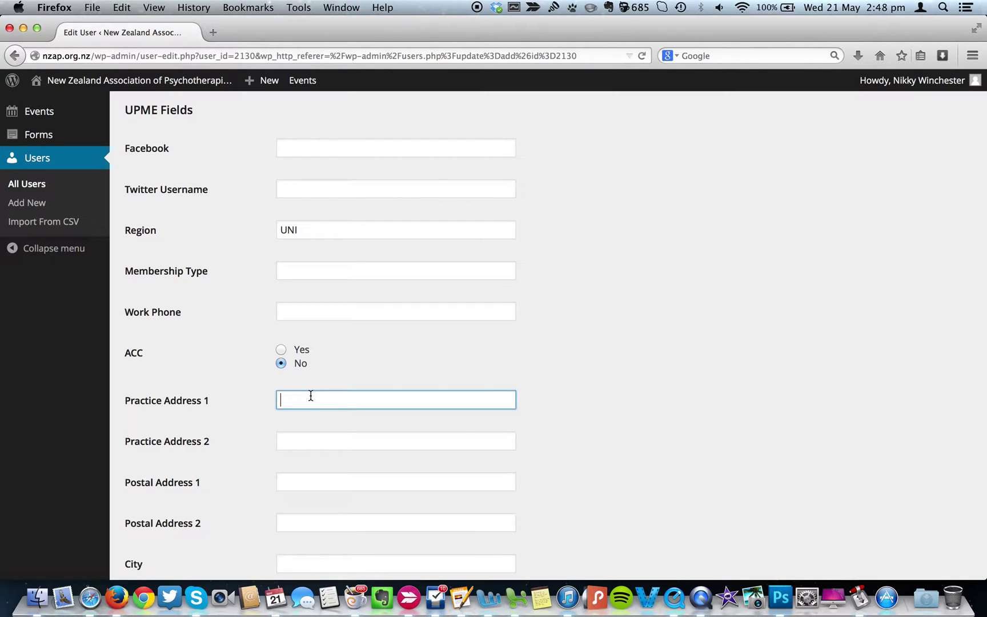
Enter City Auckland and Supervision Contract Yes, then save with Update User.
{"action": "left_click", "coordinate": [297, 563]}
{"action": "type", "text": "Auckland"}
{"action": "key", "text": "Tab"}
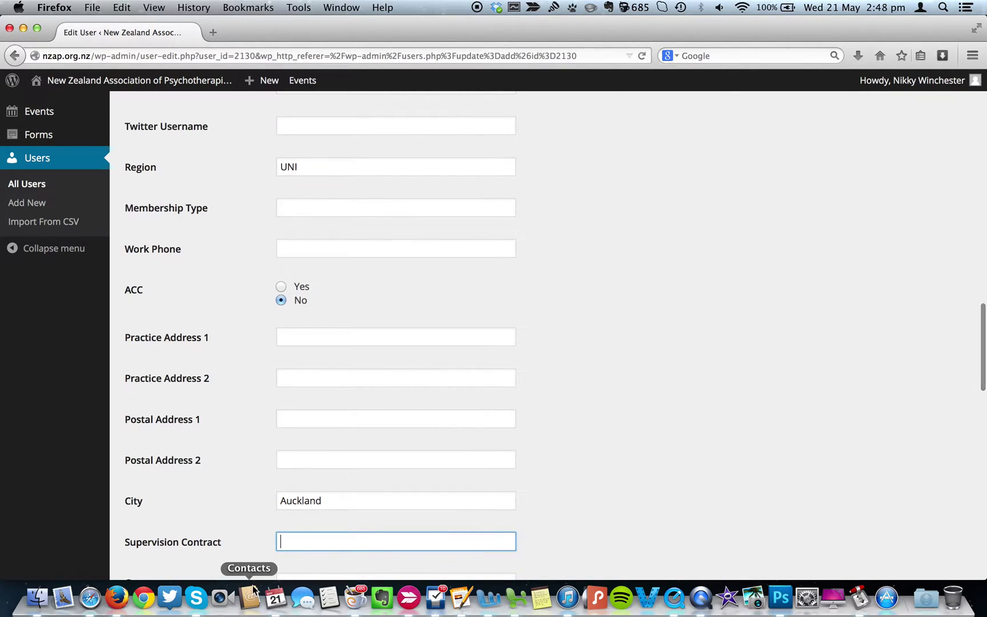
{"action": "type", "text": "Yes"}
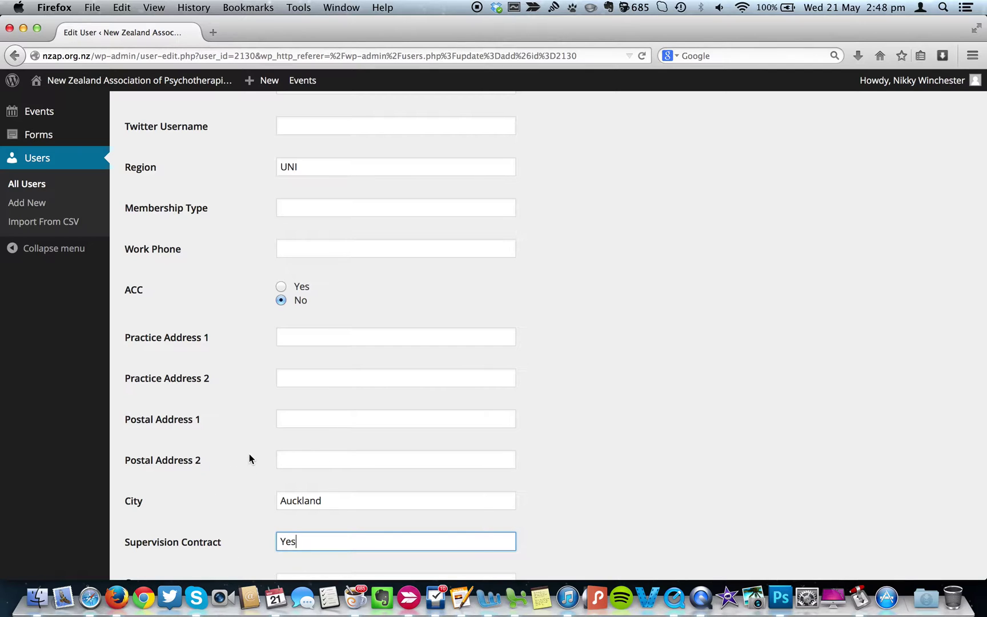
{"action": "scroll", "coordinate": [249, 453], "scroll_direction": "down", "scroll_amount": 5}
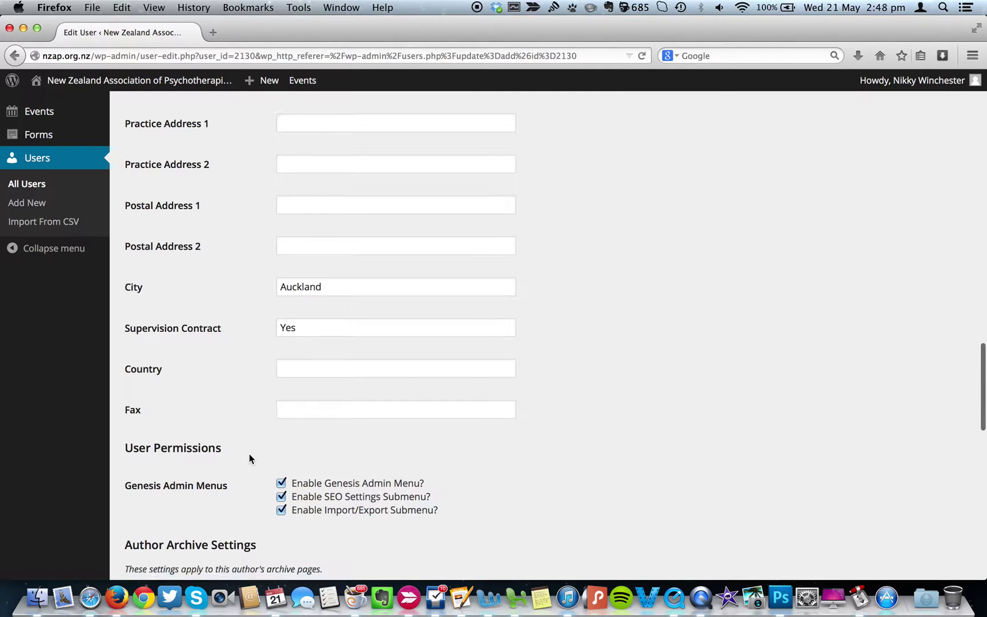
{"action": "scroll", "coordinate": [255, 417], "scroll_direction": "down", "scroll_amount": 3}
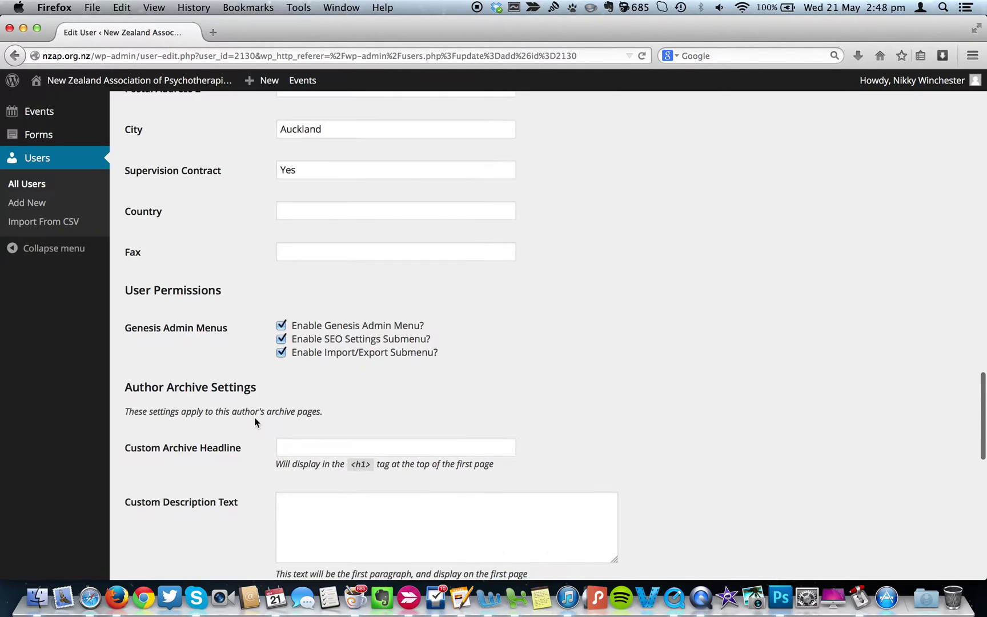
{"action": "scroll", "coordinate": [255, 417], "scroll_direction": "down", "scroll_amount": 6}
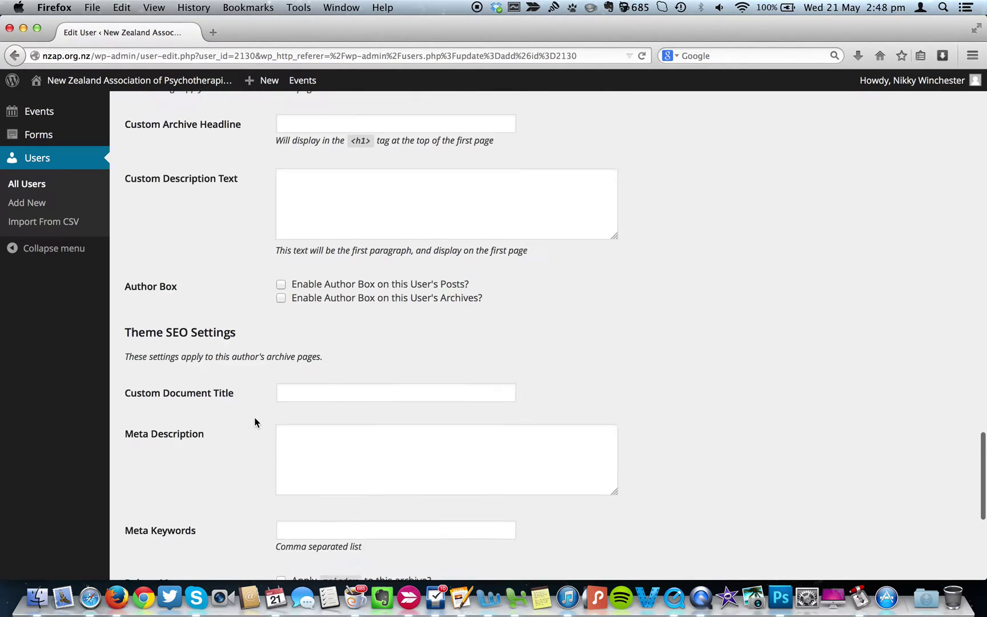
{"action": "scroll", "coordinate": [255, 422], "scroll_direction": "down", "scroll_amount": 5}
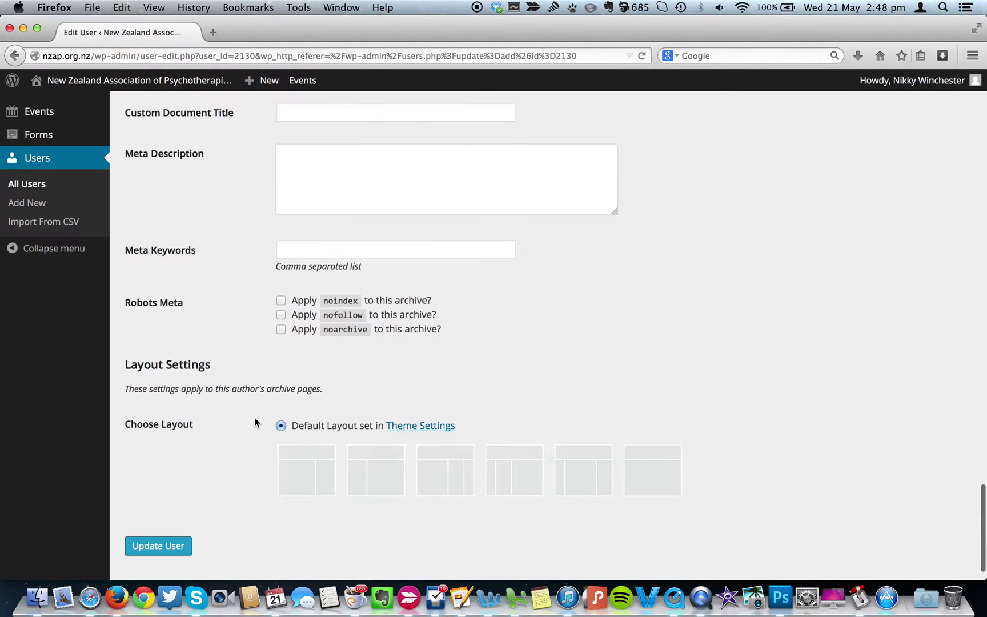
{"action": "scroll", "coordinate": [255, 422], "scroll_direction": "up", "scroll_amount": 8}
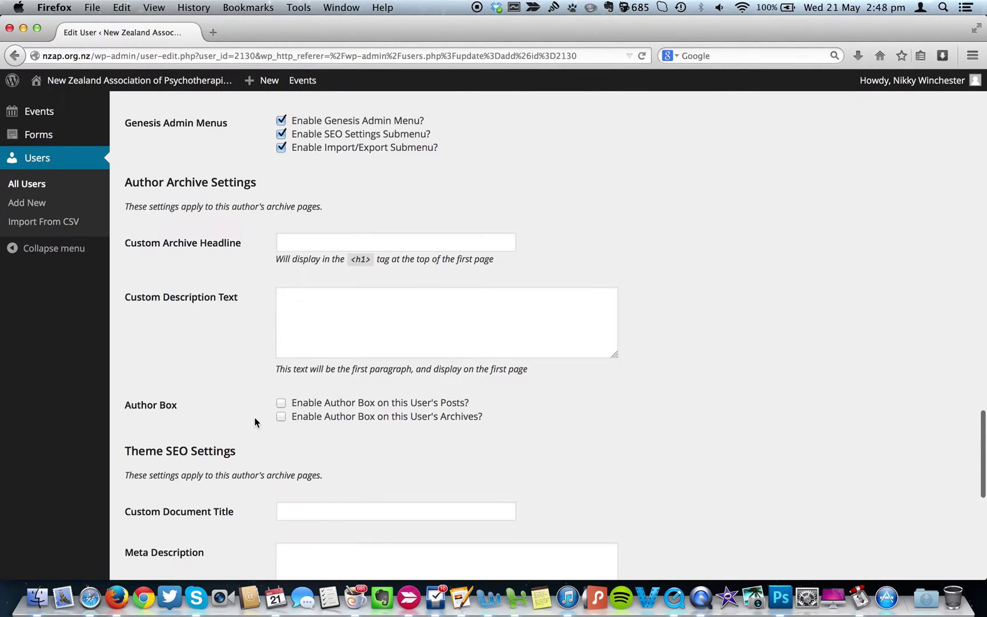
{"action": "scroll", "coordinate": [255, 418], "scroll_direction": "up", "scroll_amount": 4}
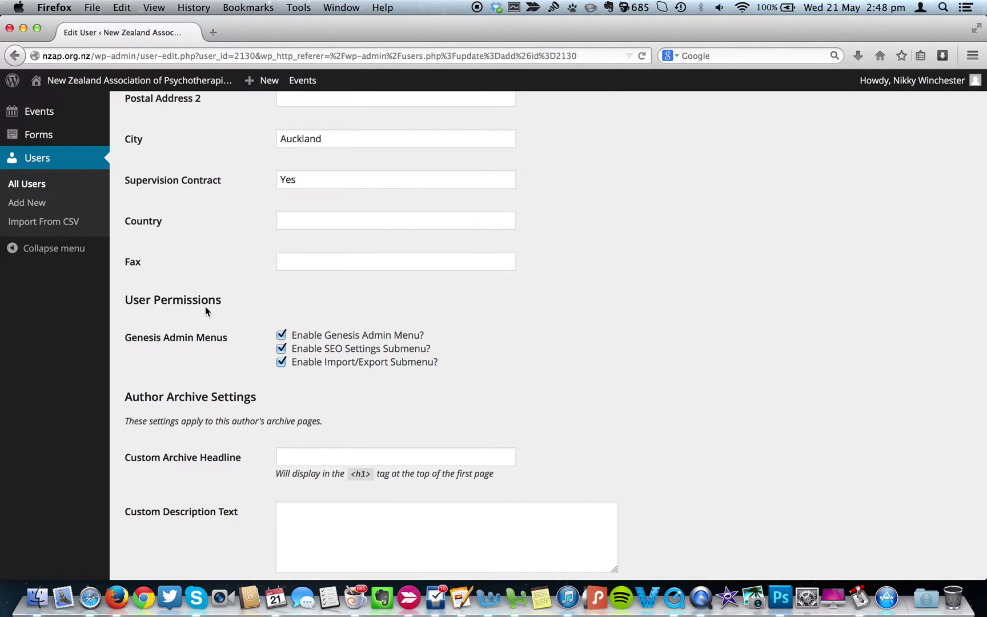
{"action": "scroll", "coordinate": [205, 306], "scroll_direction": "up", "scroll_amount": 8}
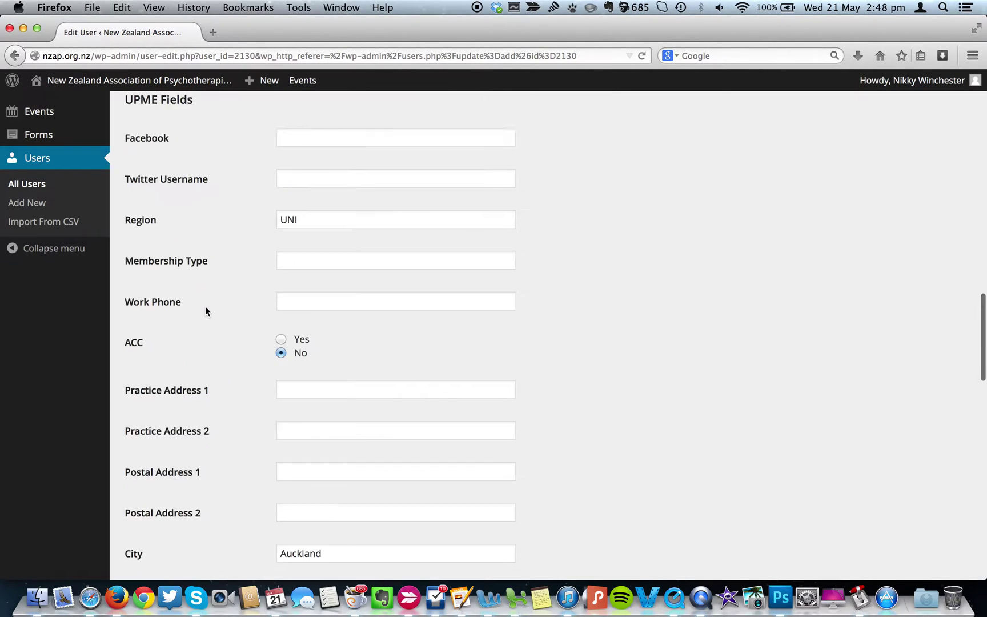
{"action": "scroll", "coordinate": [205, 306], "scroll_direction": "up", "scroll_amount": 2}
{"action": "scroll", "coordinate": [205, 306], "scroll_direction": "down", "scroll_amount": 4}
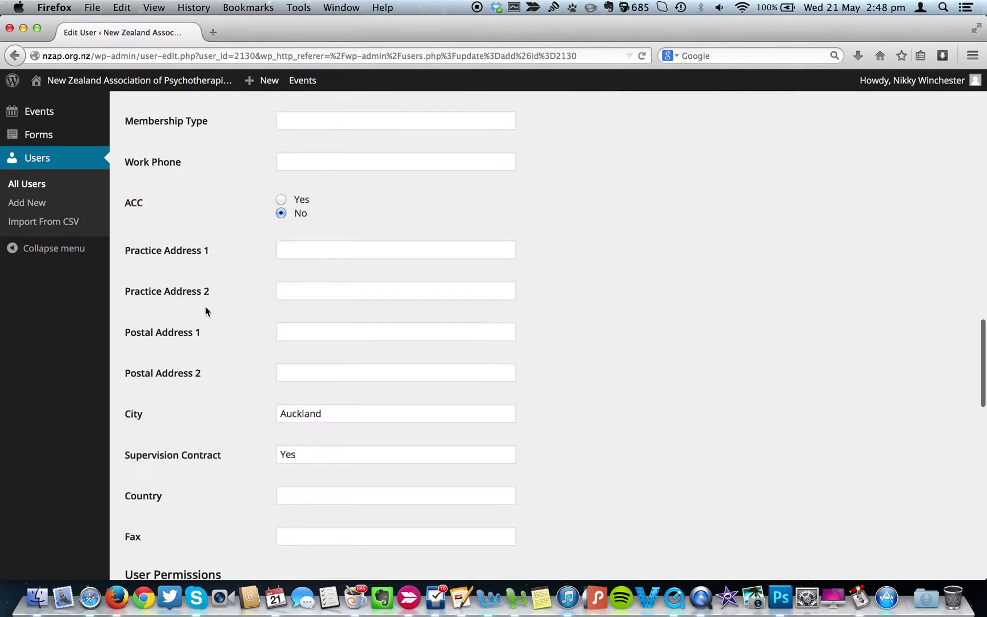
{"action": "scroll", "coordinate": [205, 308], "scroll_direction": "down", "scroll_amount": 15}
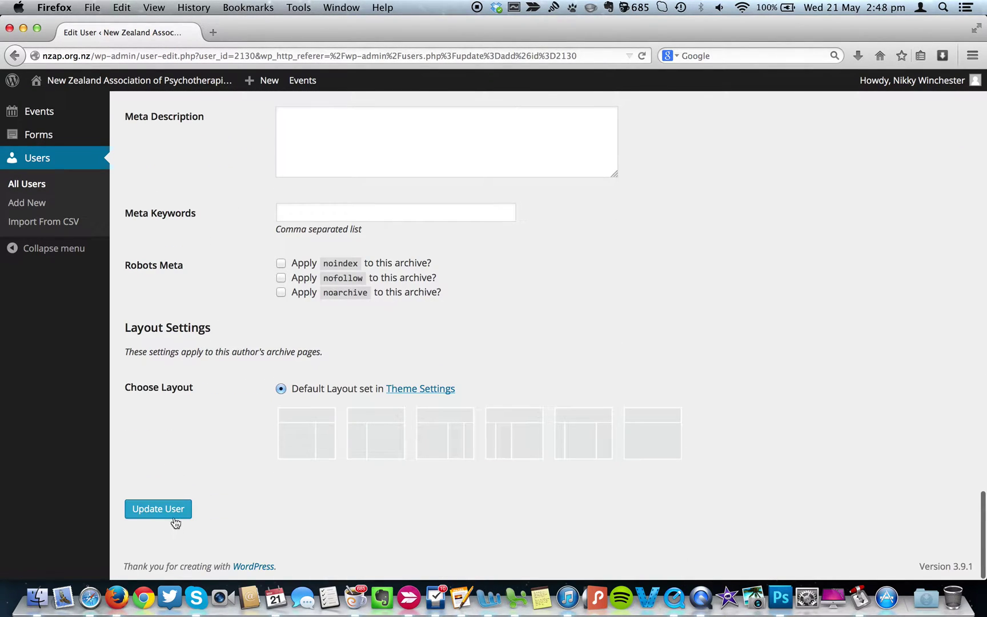
{"action": "left_click", "coordinate": [174, 513]}
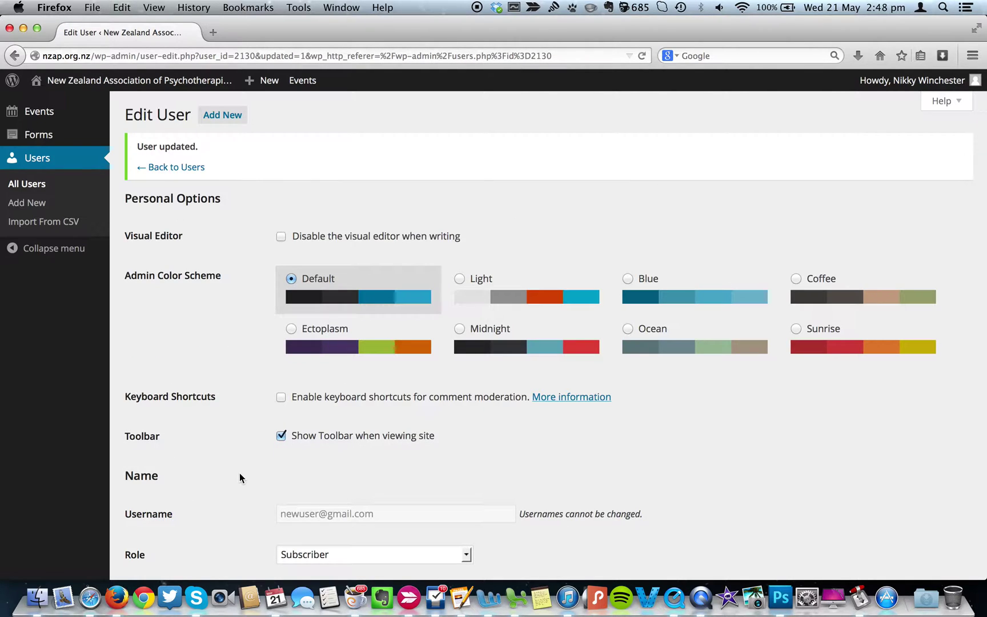
Check the saved profile shows City Auckland and Supervision Contract Yes, then go back to Users.
{"action": "scroll", "coordinate": [239, 474], "scroll_direction": "down", "scroll_amount": 5}
{"action": "scroll", "coordinate": [240, 478], "scroll_direction": "down", "scroll_amount": 5}
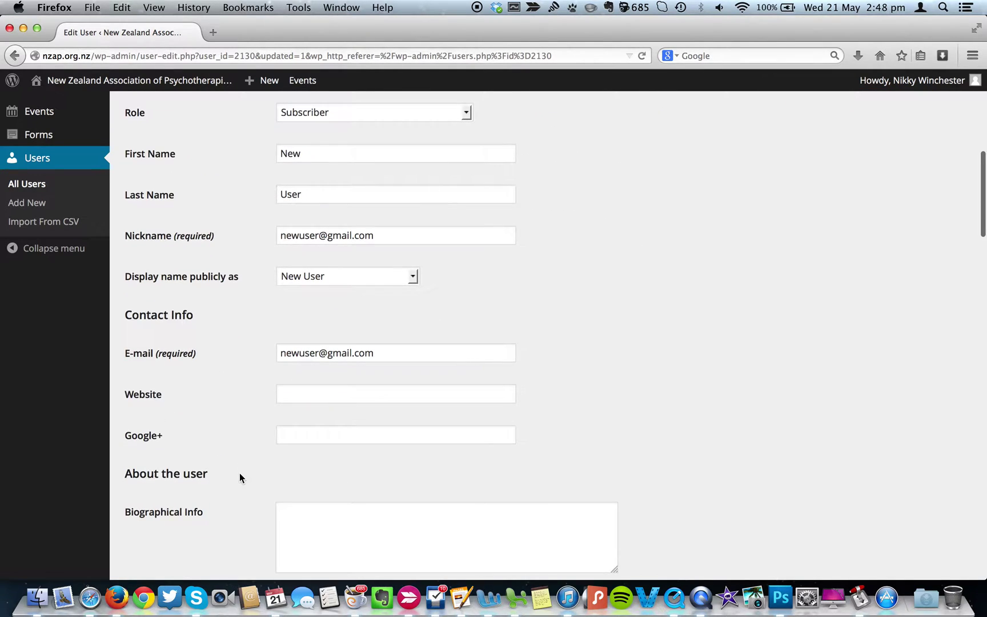
{"action": "scroll", "coordinate": [240, 477], "scroll_direction": "down", "scroll_amount": 8}
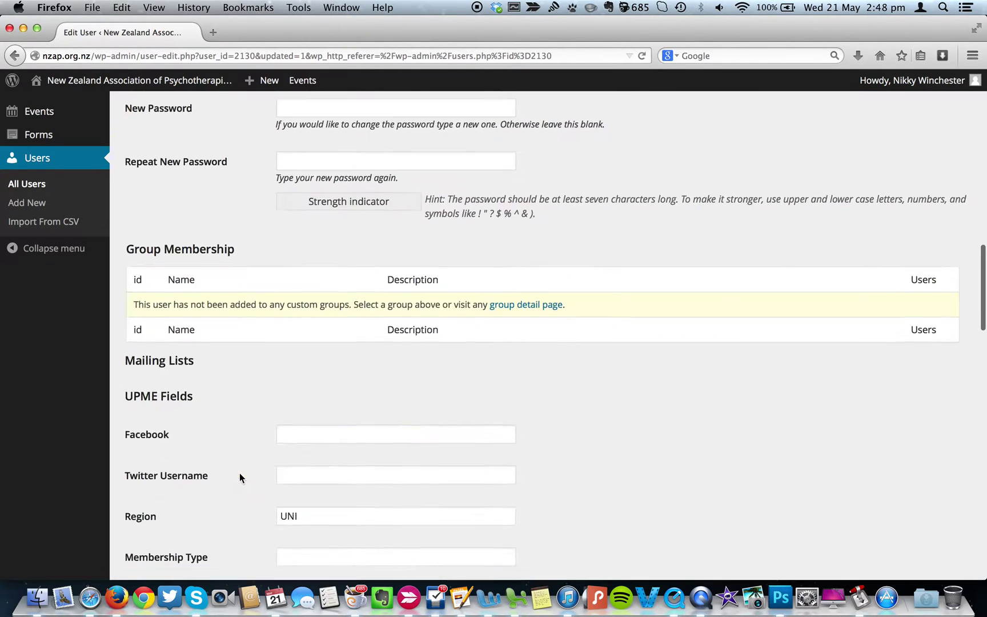
{"action": "scroll", "coordinate": [239, 477], "scroll_direction": "down", "scroll_amount": 7}
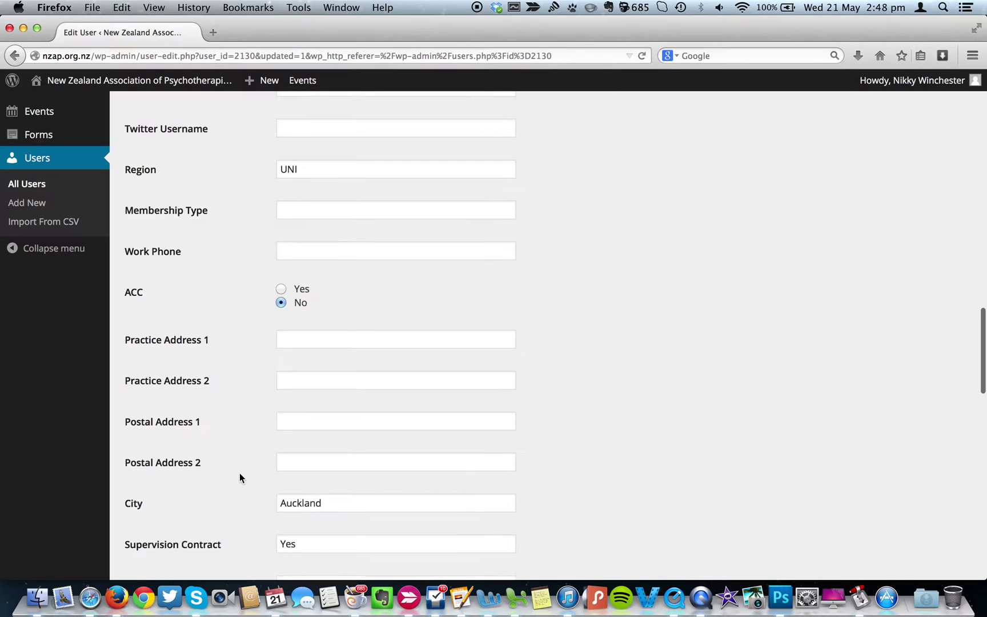
{"action": "scroll", "coordinate": [239, 478], "scroll_direction": "down", "scroll_amount": 6}
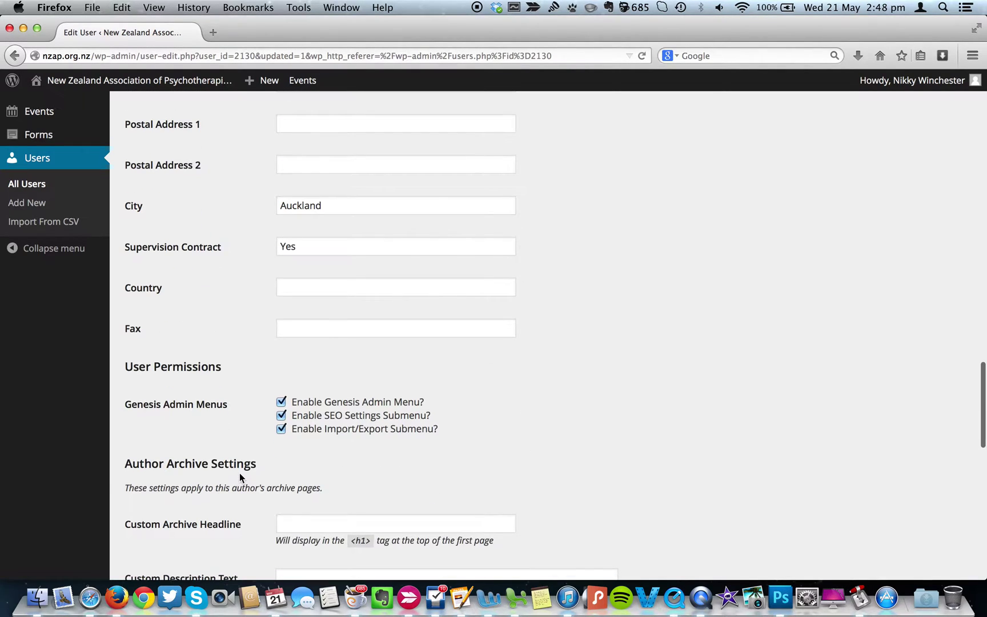
{"action": "scroll", "coordinate": [239, 478], "scroll_direction": "down", "scroll_amount": 6}
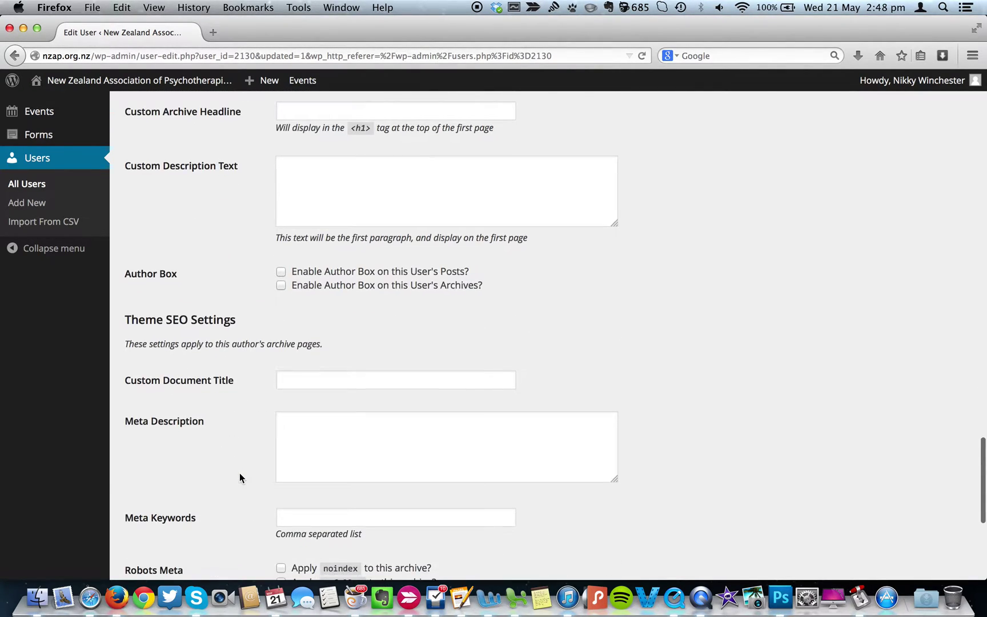
{"action": "scroll", "coordinate": [239, 473], "scroll_direction": "down", "scroll_amount": 5}
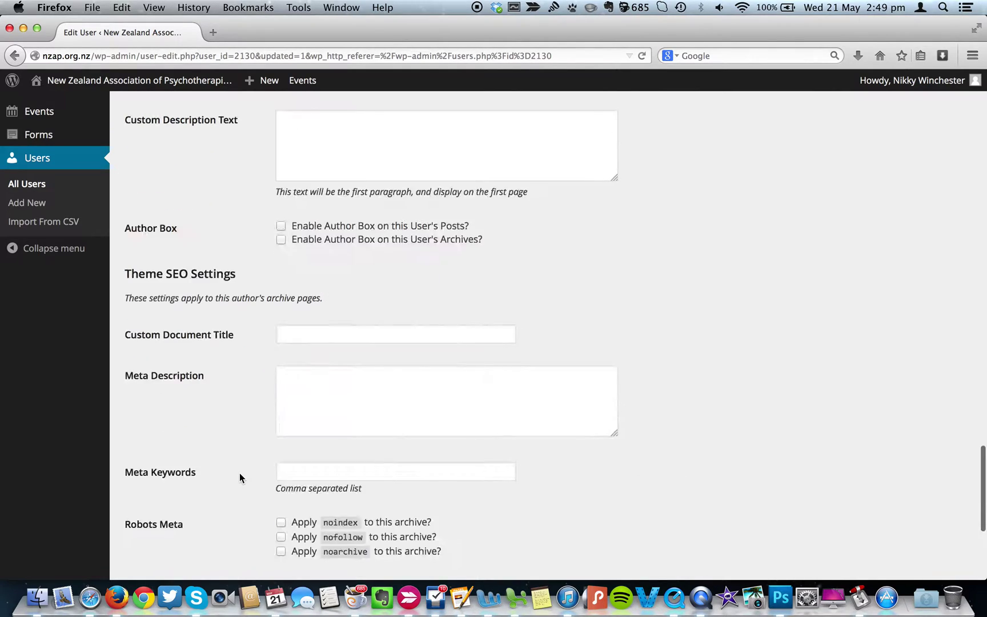
{"action": "scroll", "coordinate": [239, 473], "scroll_direction": "up", "scroll_amount": 20}
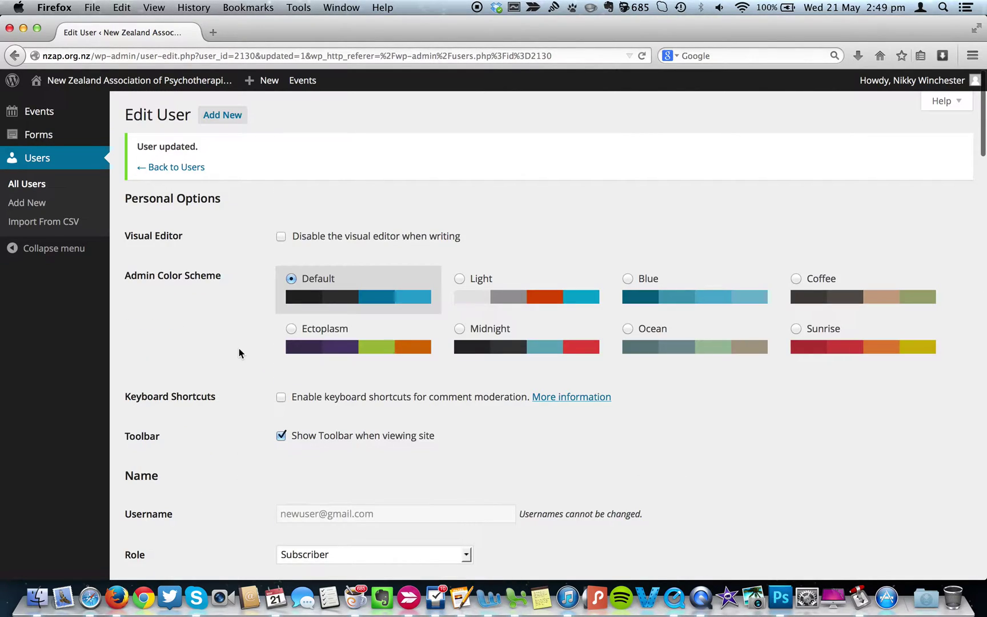
{"action": "left_click", "coordinate": [185, 168]}
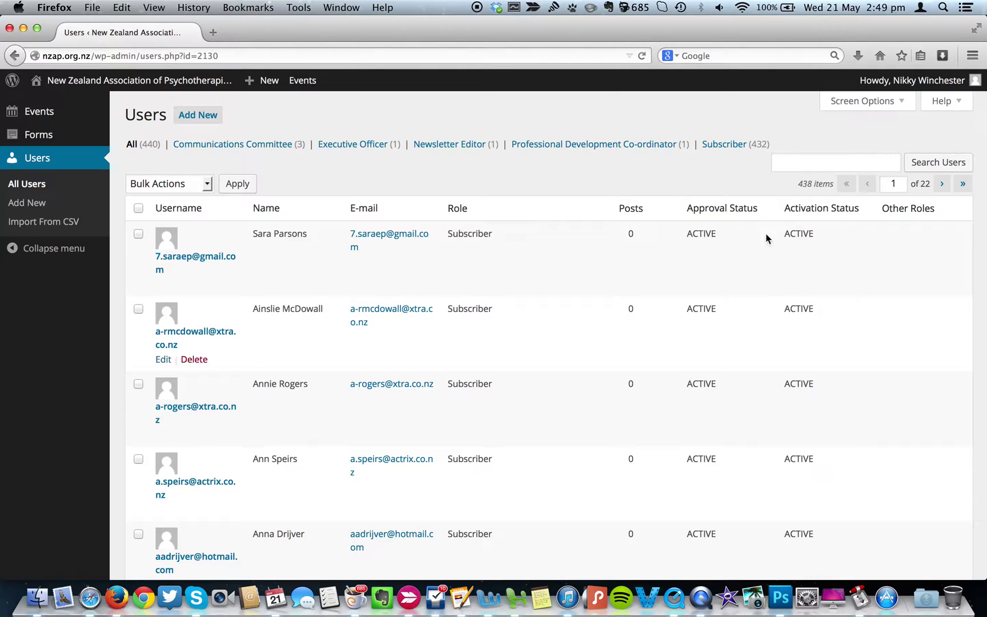
Search the user list for 'new', fixing a typo along the way.
{"action": "left_click", "coordinate": [795, 163]}
{"action": "type", "text": "nw"}
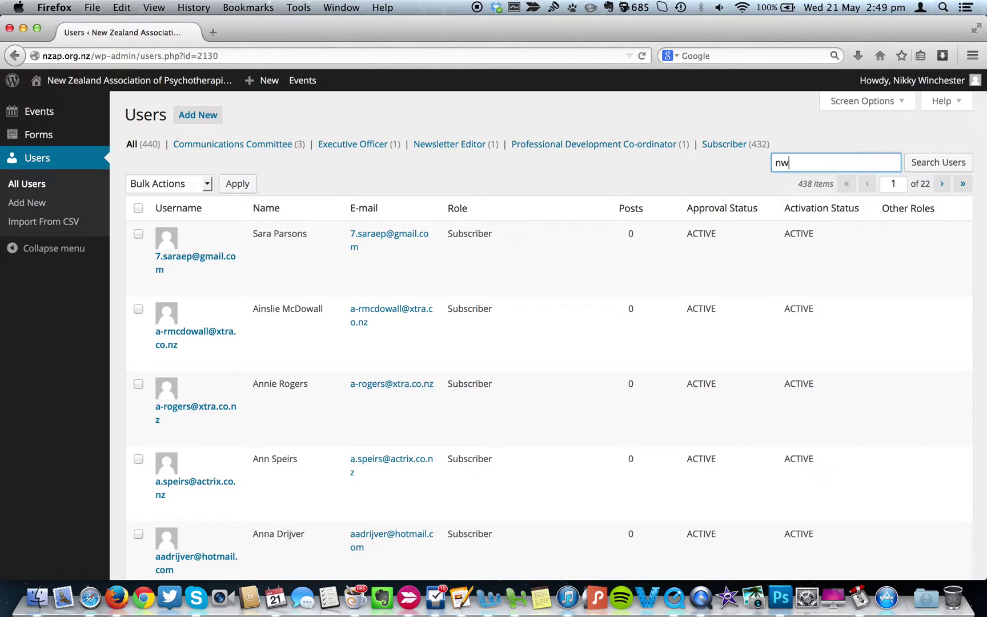
{"action": "key", "text": "BackSpace"}
{"action": "type", "text": "ew"}
{"action": "key", "text": "Return"}
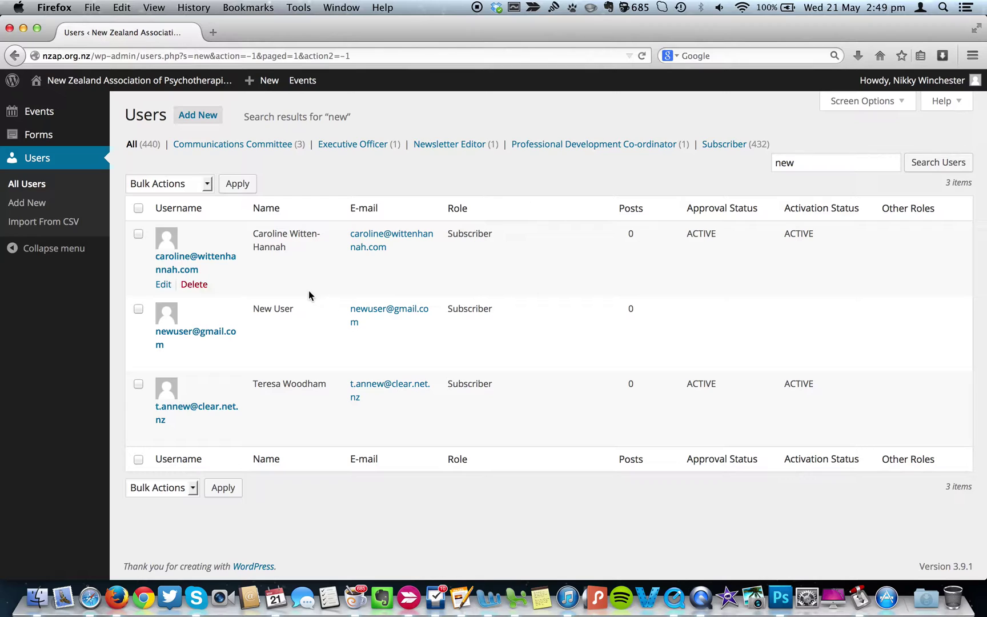
{"action": "mouse_move", "coordinate": [155, 323]}
Tick the New User row and apply the Activate Profile bulk action.
{"action": "left_click", "coordinate": [138, 309]}
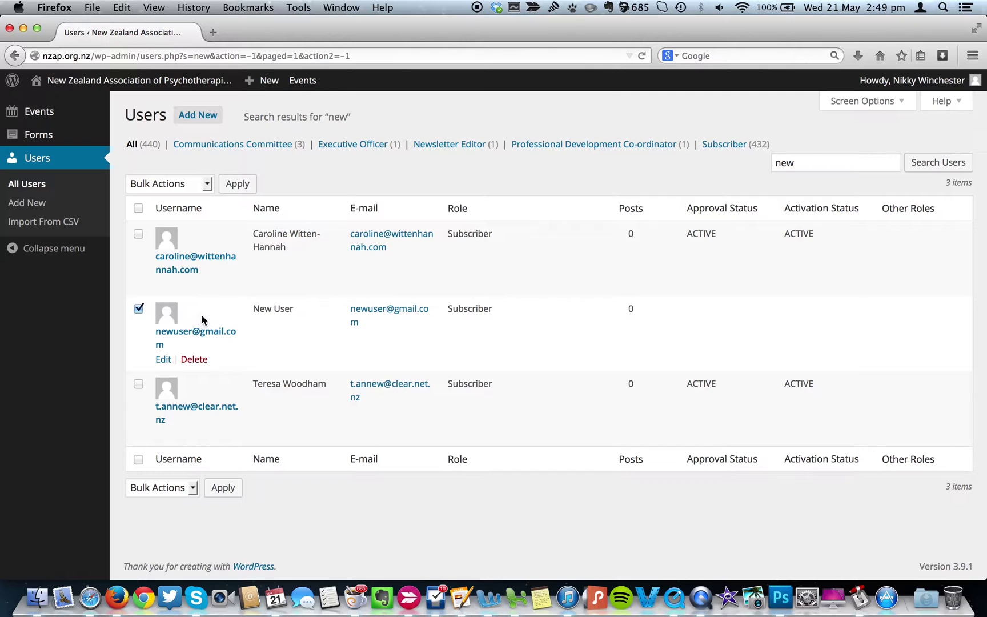
{"action": "left_click", "coordinate": [205, 183]}
{"action": "left_click", "coordinate": [192, 227]}
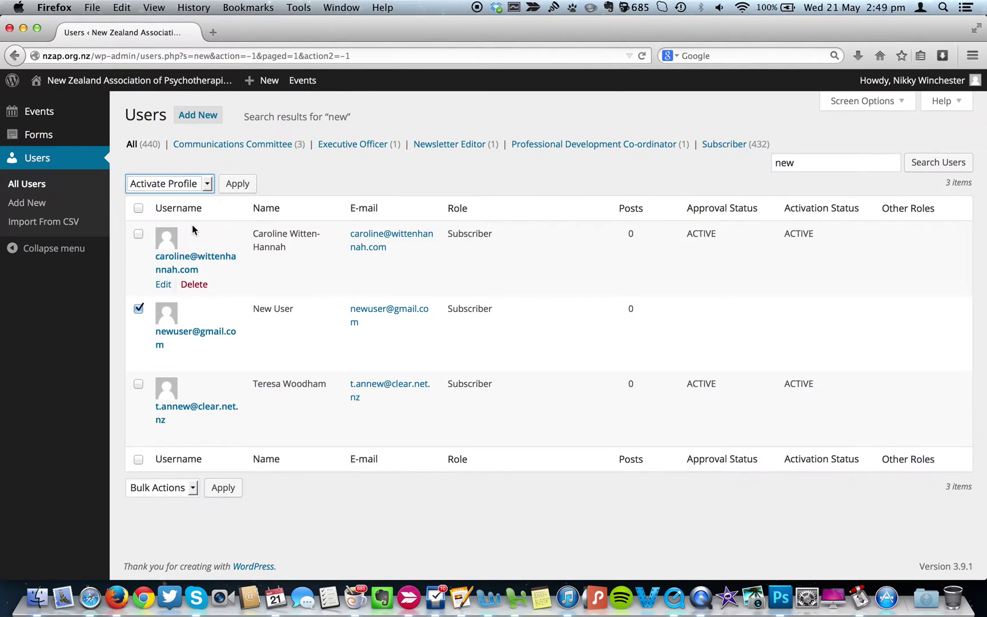
{"action": "left_click", "coordinate": [229, 183]}
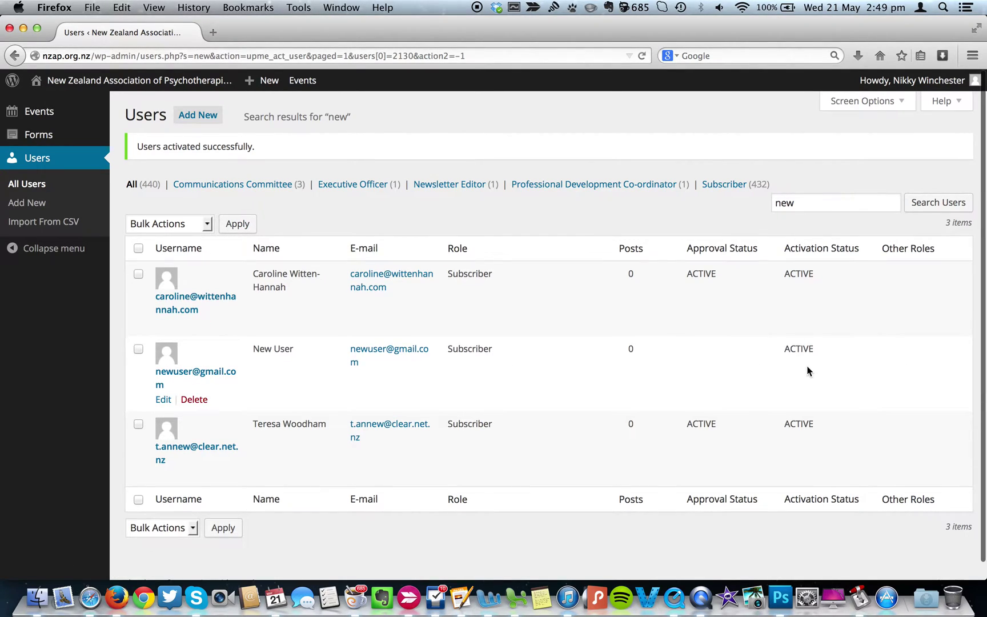
Apply the Approve Profile bulk action to the New User account so its Approval Status is ACTIVE.
{"action": "left_click", "coordinate": [206, 224]}
{"action": "left_click", "coordinate": [188, 282]}
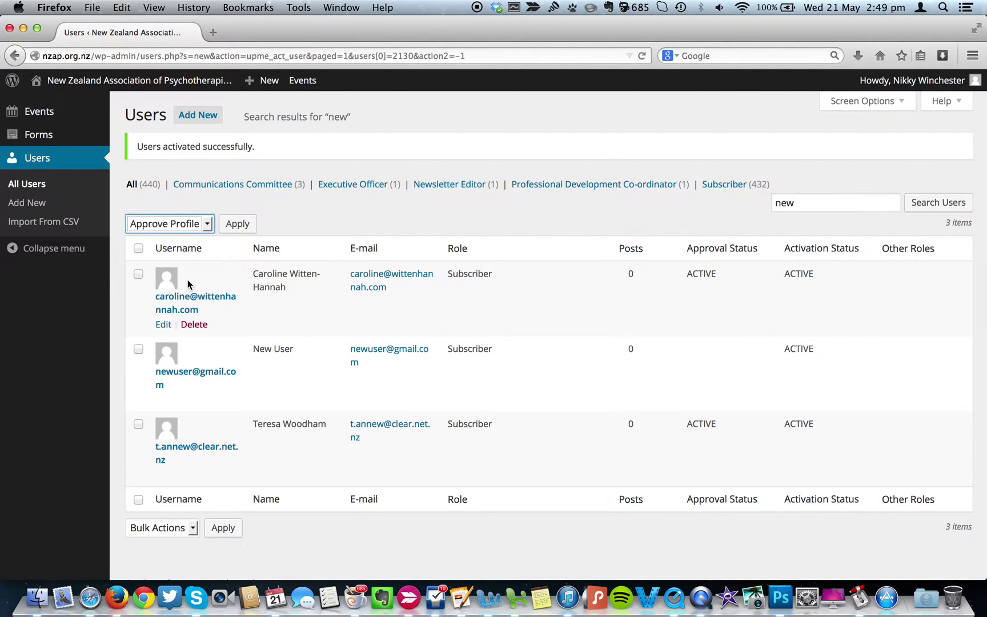
{"action": "left_click", "coordinate": [138, 349]}
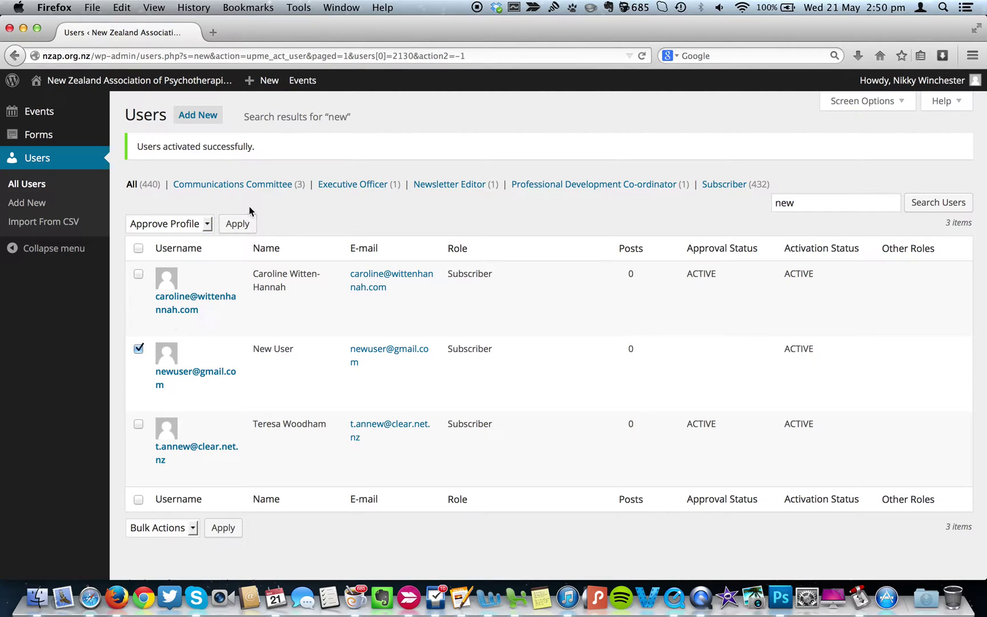
{"action": "left_click", "coordinate": [238, 226]}
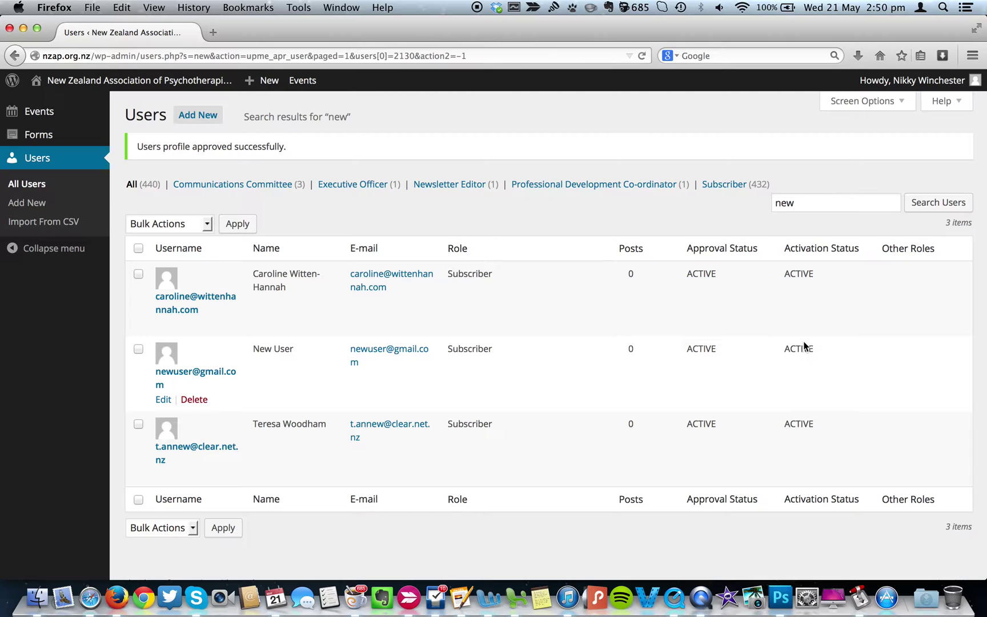
Open the New User's Edit User form and review its profile fields.
{"action": "left_click", "coordinate": [164, 400]}
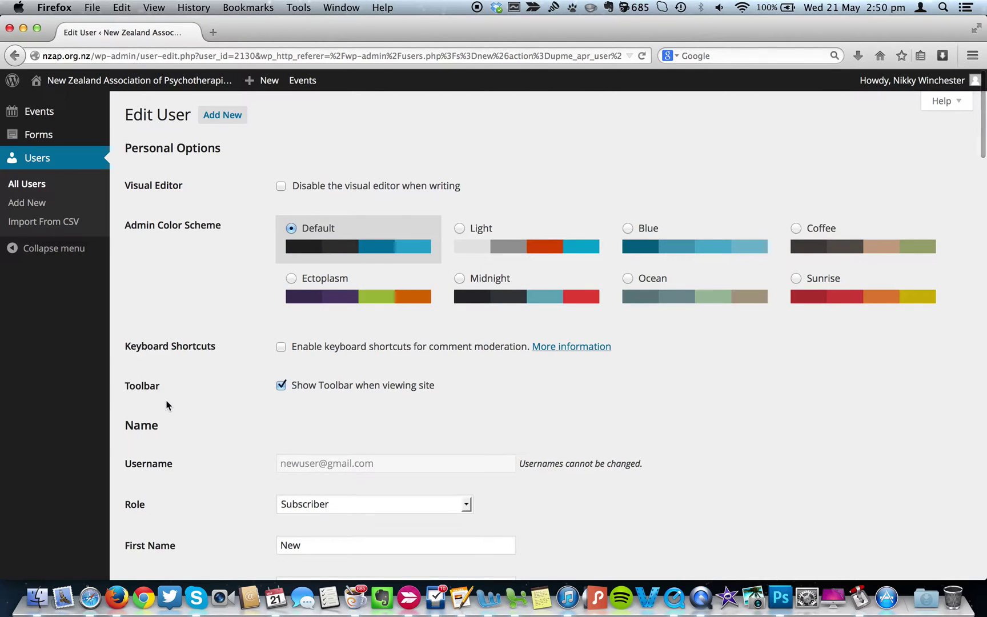
{"action": "scroll", "coordinate": [256, 450], "scroll_direction": "down", "scroll_amount": 6}
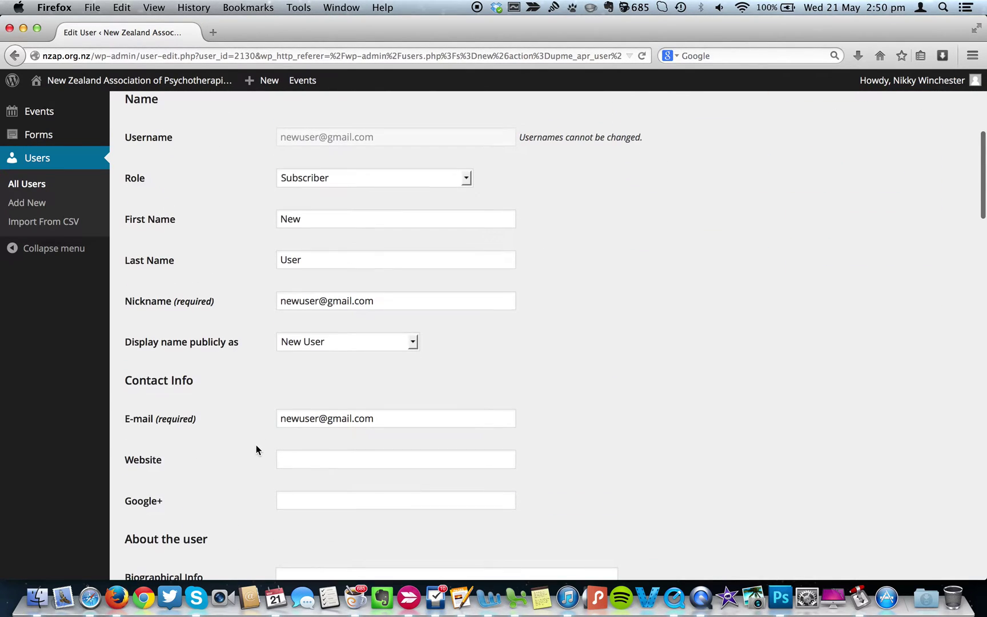
{"action": "scroll", "coordinate": [256, 450], "scroll_direction": "down", "scroll_amount": 8}
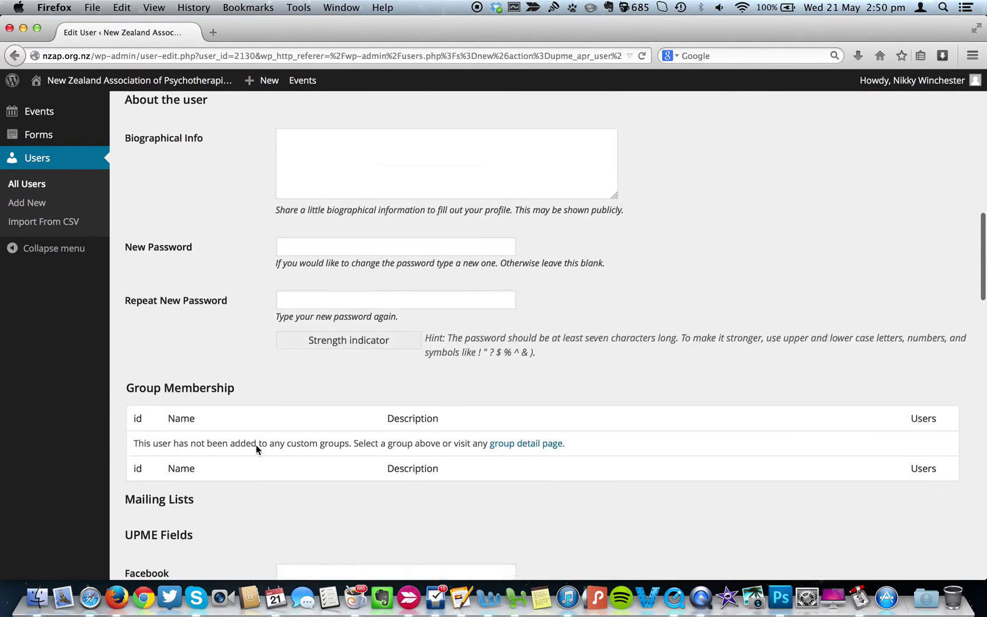
{"action": "scroll", "coordinate": [256, 449], "scroll_direction": "down", "scroll_amount": 7}
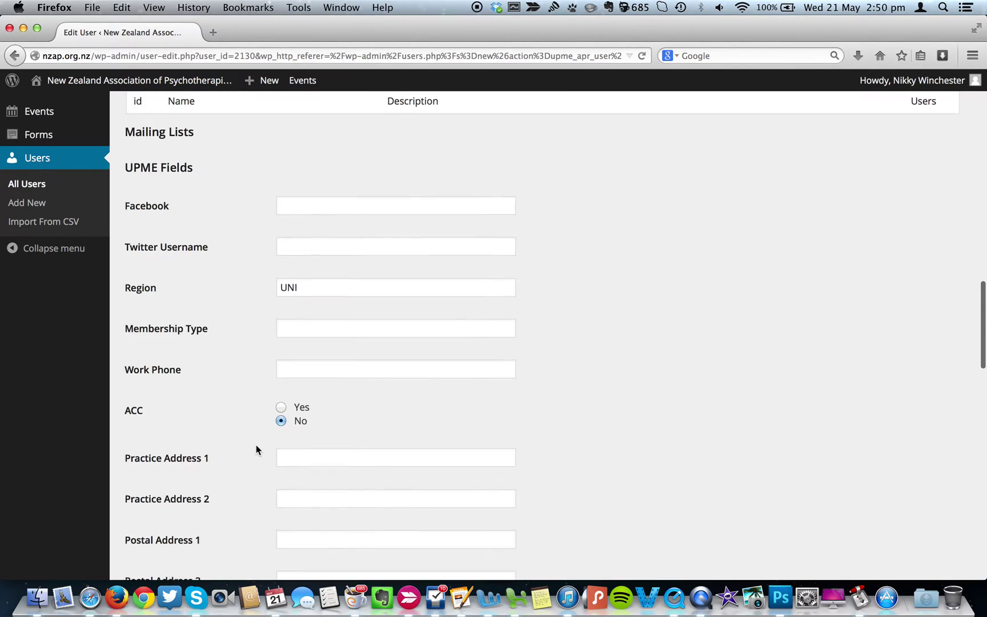
{"action": "scroll", "coordinate": [256, 449], "scroll_direction": "down", "scroll_amount": 5}
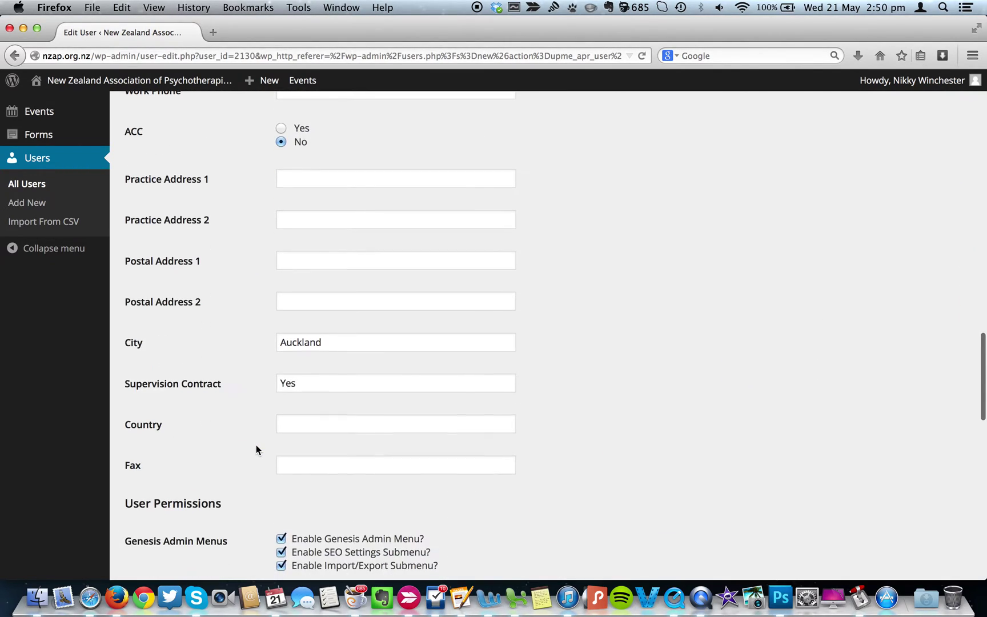
{"action": "scroll", "coordinate": [256, 450], "scroll_direction": "down", "scroll_amount": 7}
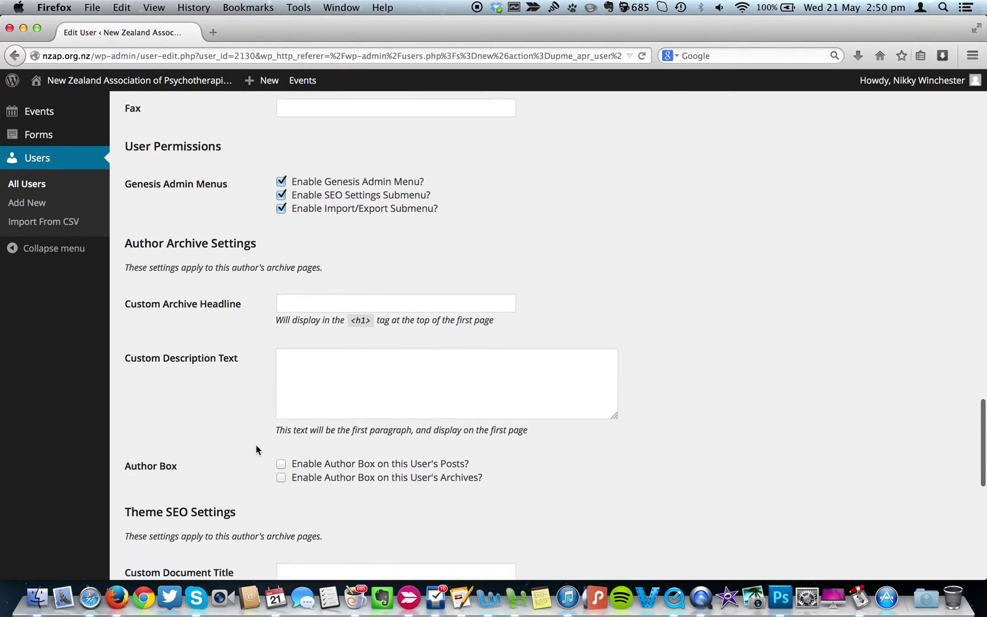
{"action": "scroll", "coordinate": [256, 450], "scroll_direction": "down", "scroll_amount": 6}
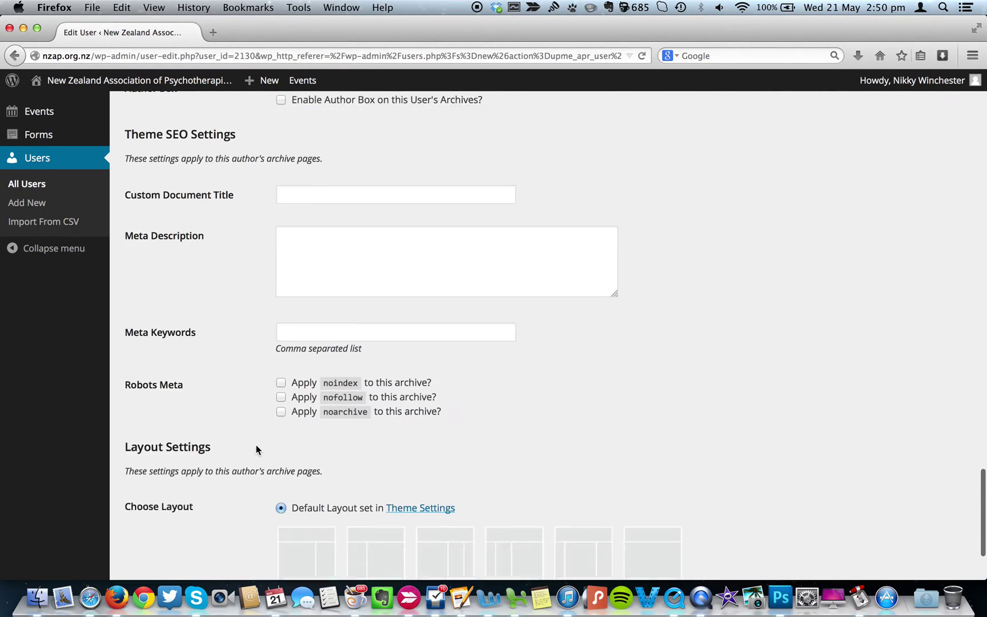
{"action": "scroll", "coordinate": [256, 448], "scroll_direction": "down", "scroll_amount": 2}
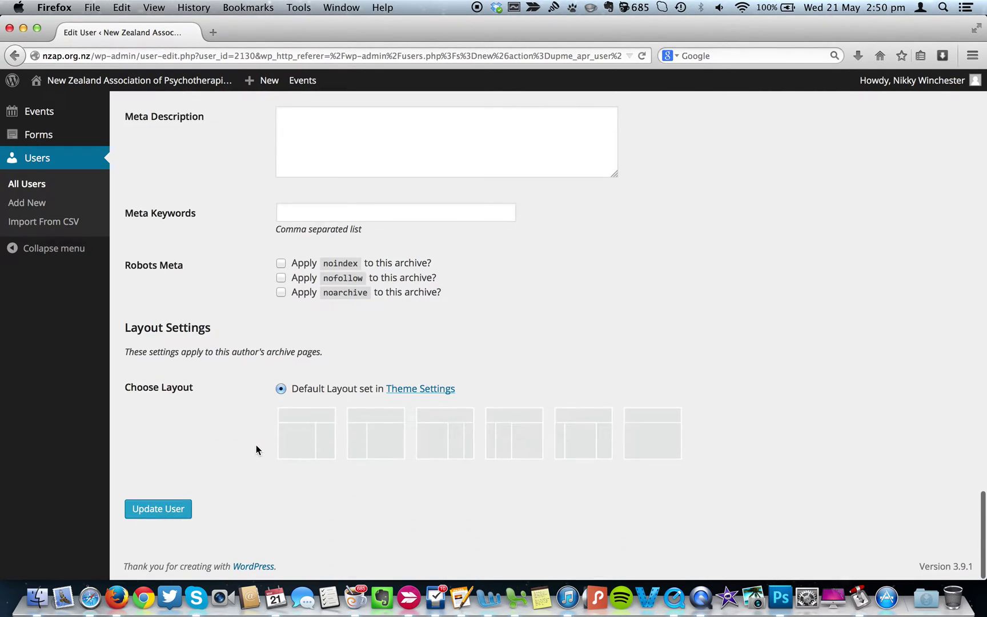
{"action": "scroll", "coordinate": [256, 450], "scroll_direction": "up", "scroll_amount": 13}
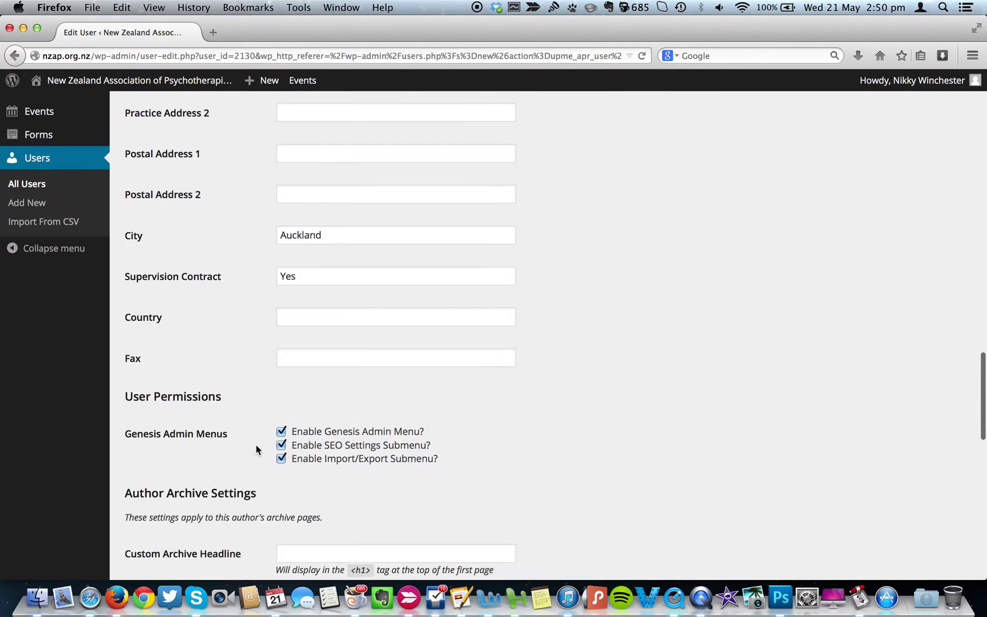
{"action": "scroll", "coordinate": [256, 449], "scroll_direction": "up", "scroll_amount": 5}
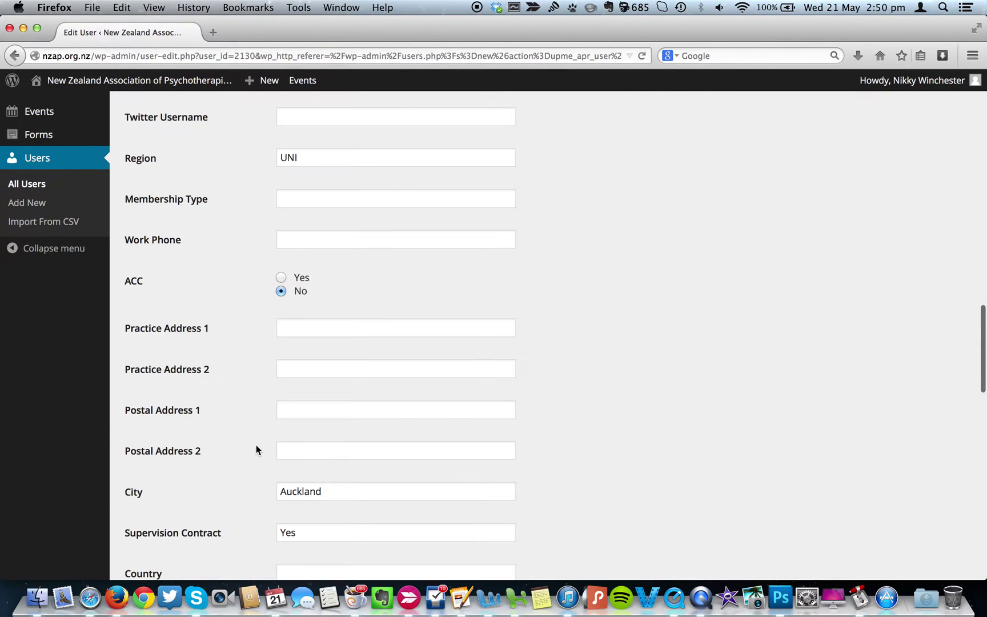
{"action": "scroll", "coordinate": [256, 450], "scroll_direction": "up", "scroll_amount": 4}
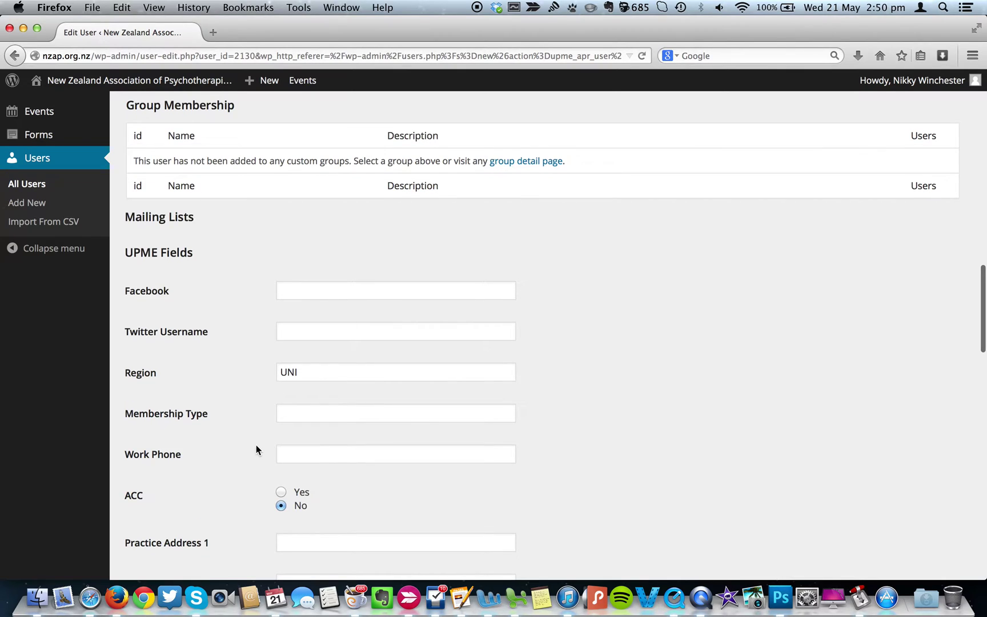
{"action": "scroll", "coordinate": [256, 449], "scroll_direction": "up", "scroll_amount": 7}
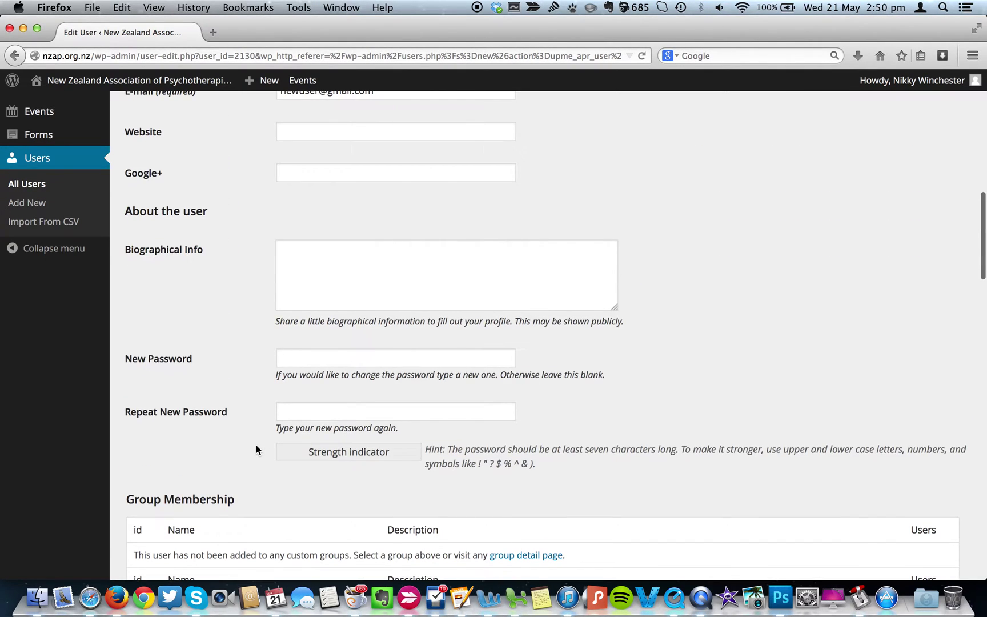
{"action": "scroll", "coordinate": [256, 449], "scroll_direction": "up", "scroll_amount": 3}
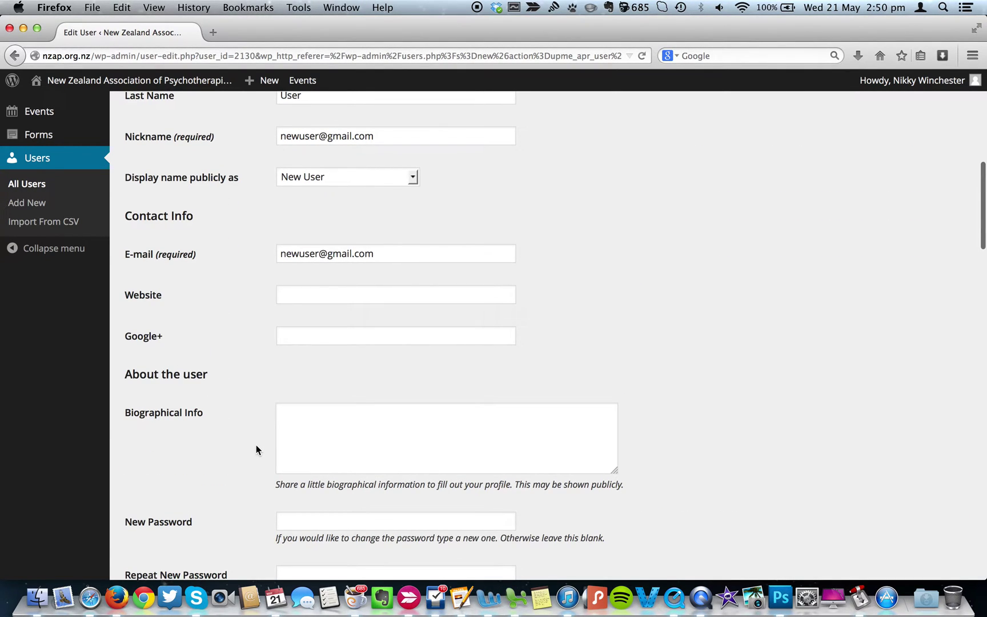
{"action": "scroll", "coordinate": [256, 450], "scroll_direction": "up", "scroll_amount": 4}
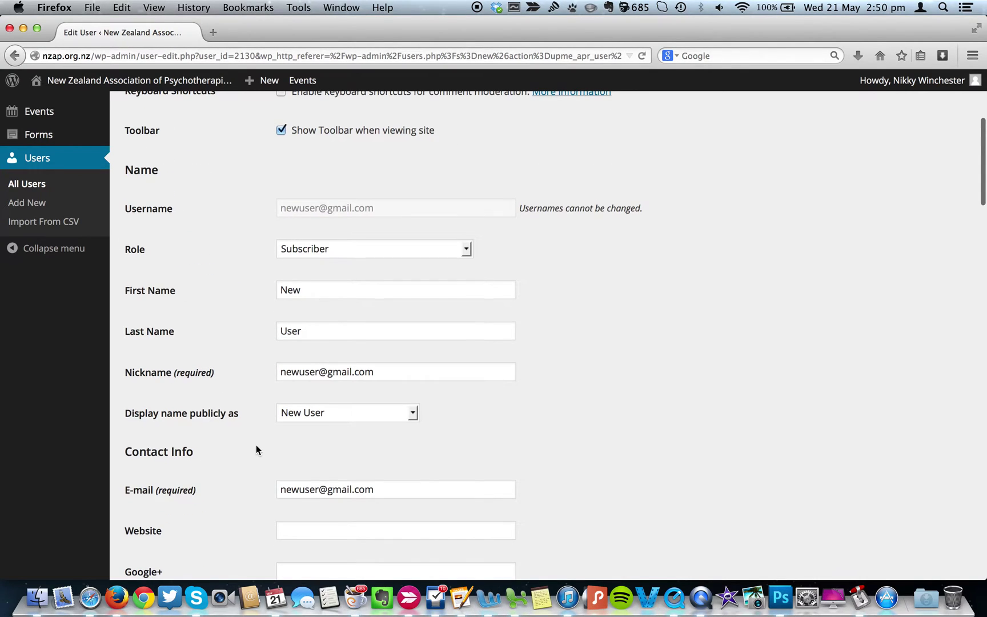
{"action": "scroll", "coordinate": [257, 449], "scroll_direction": "up", "scroll_amount": 2}
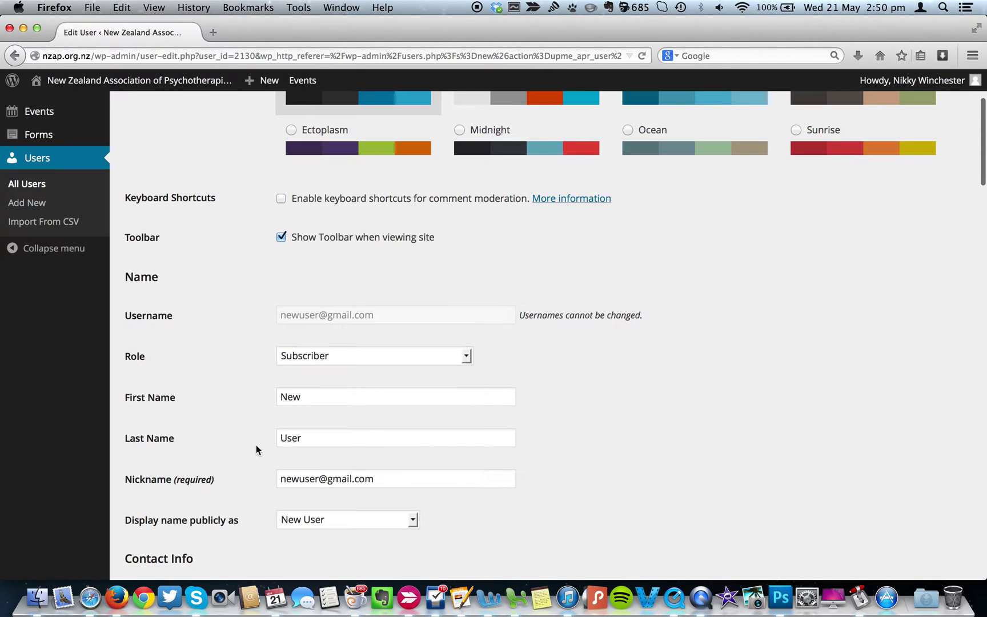
{"action": "scroll", "coordinate": [257, 449], "scroll_direction": "down", "scroll_amount": 15}
{"action": "scroll", "coordinate": [256, 445], "scroll_direction": "down", "scroll_amount": 10}
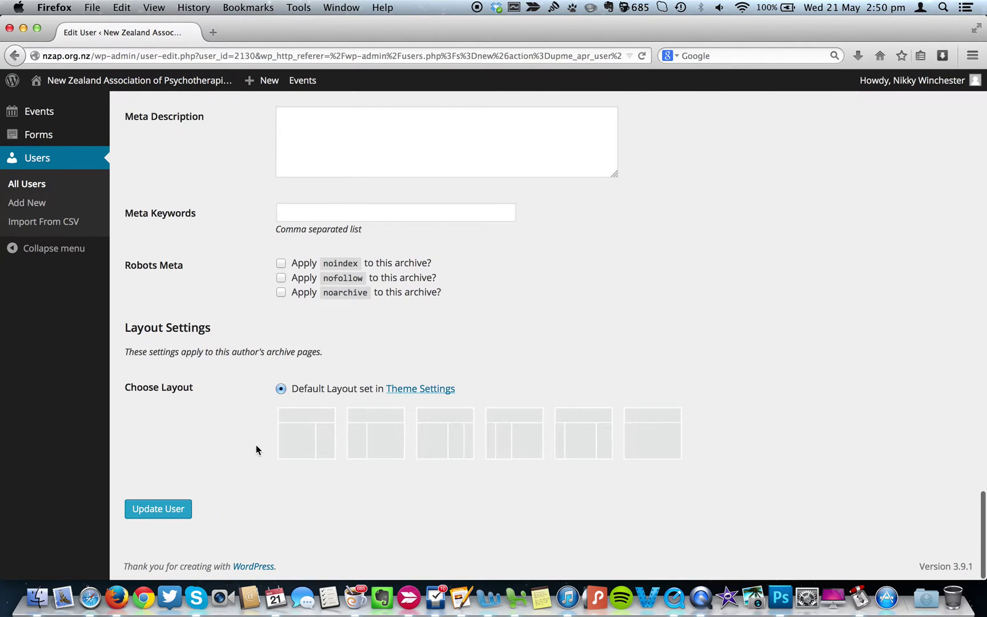
{"action": "left_click", "coordinate": [160, 515]}
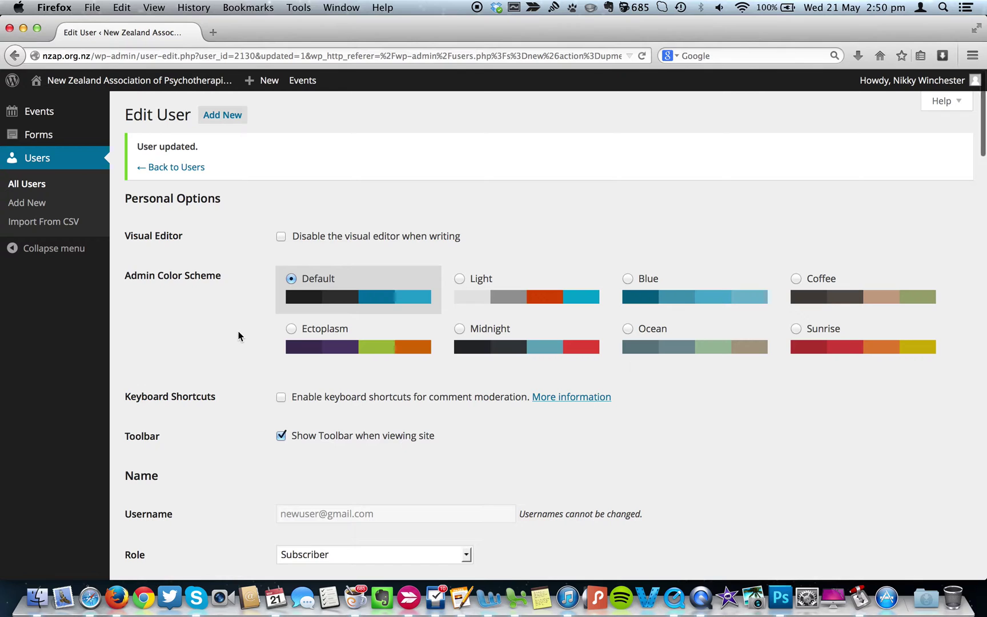
{"action": "scroll", "coordinate": [238, 336], "scroll_direction": "down", "scroll_amount": 15}
{"action": "scroll", "coordinate": [238, 335], "scroll_direction": "down", "scroll_amount": 10}
{"action": "scroll", "coordinate": [238, 335], "scroll_direction": "up", "scroll_amount": 20}
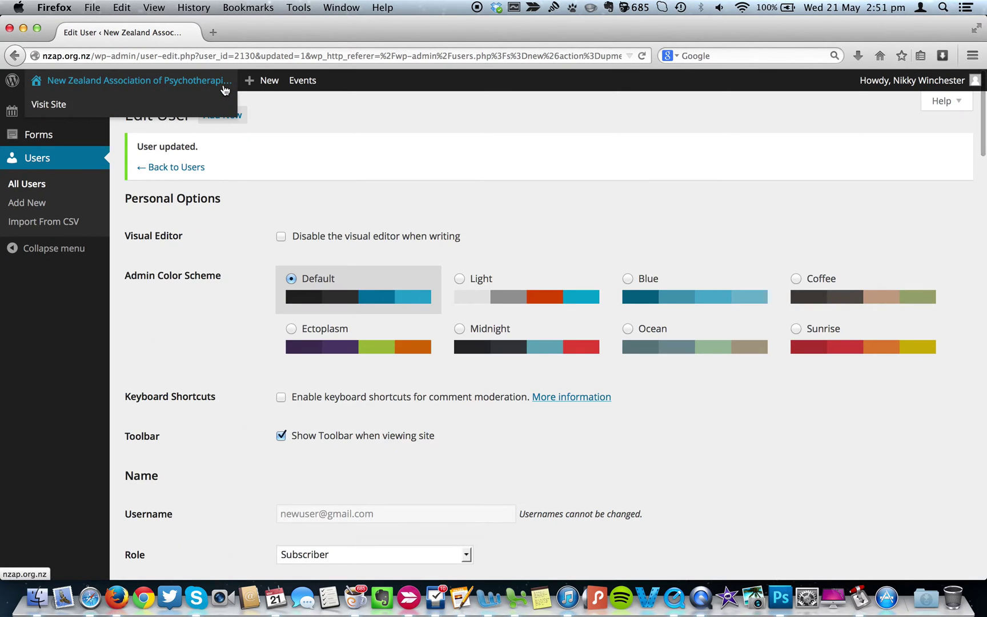
{"action": "mouse_move", "coordinate": [98, 79]}
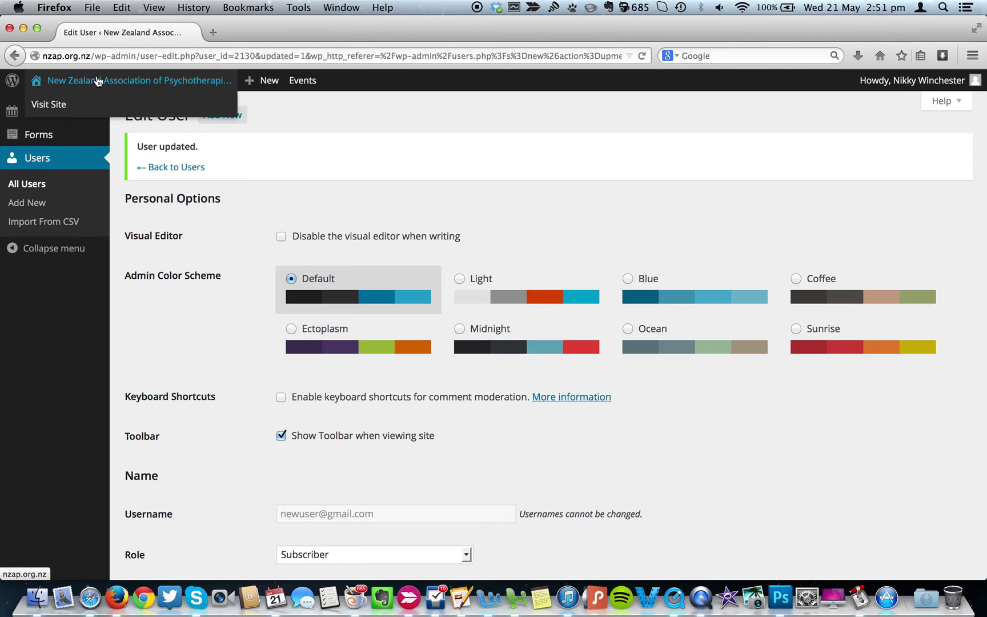
On the public site's NZAP Register, run a Combined Search for 'User' to list the New User entry.
{"action": "left_click", "coordinate": [160, 81]}
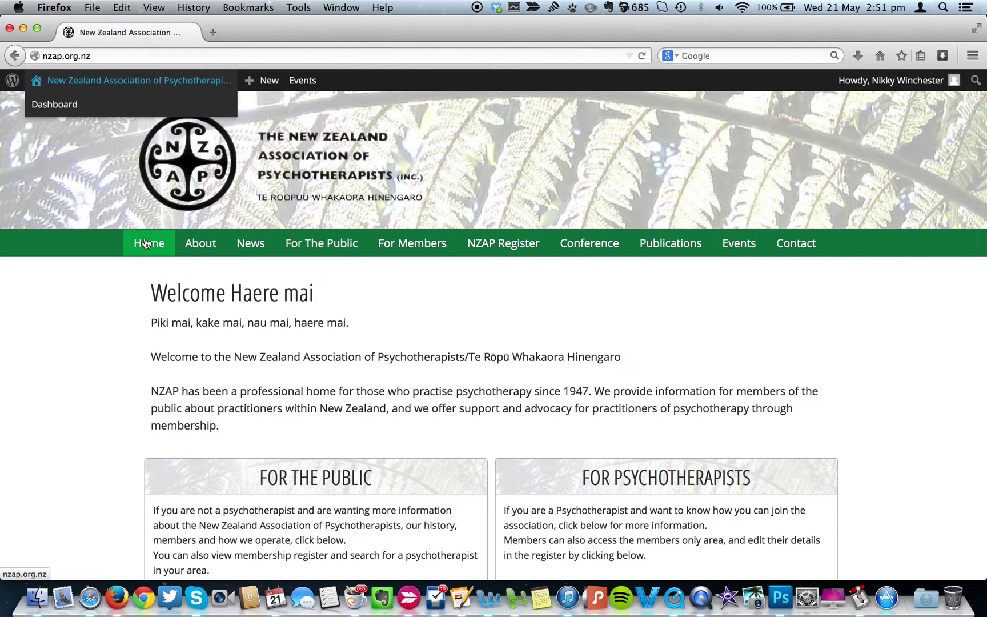
{"action": "left_click", "coordinate": [511, 252]}
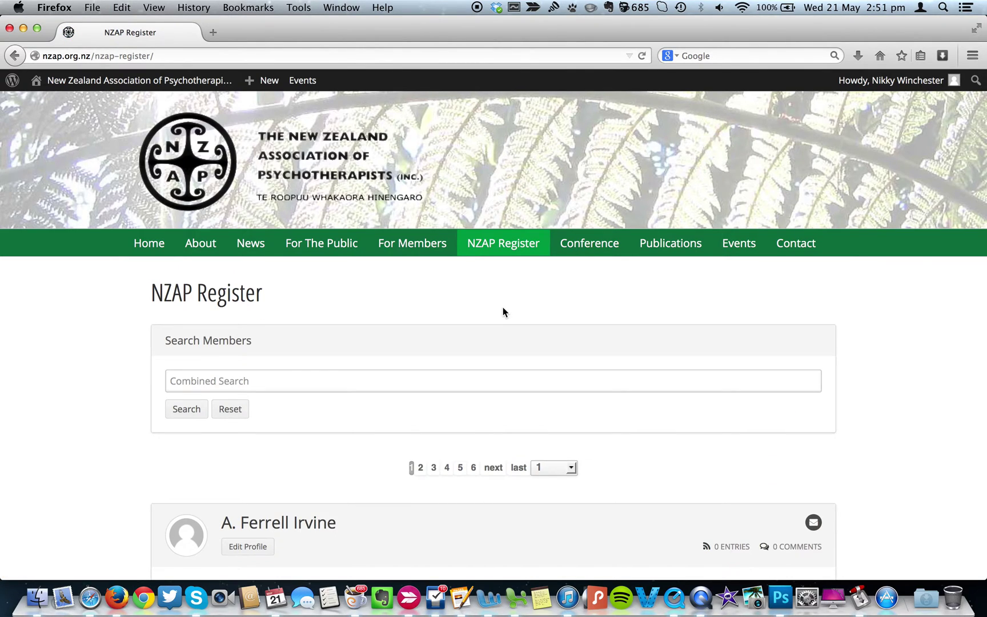
{"action": "left_click", "coordinate": [433, 380]}
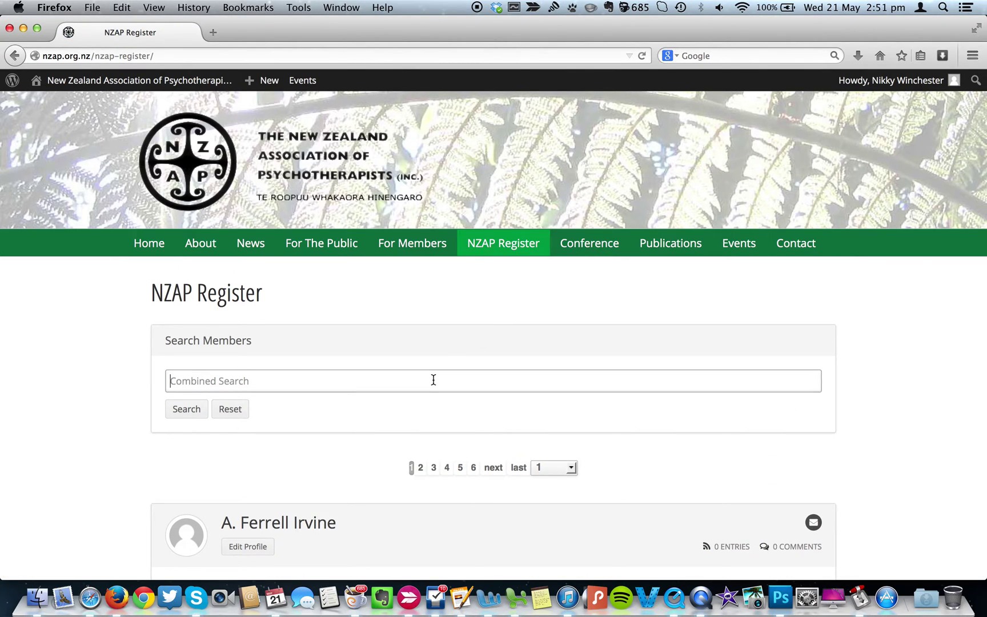
{"action": "type", "text": "User"}
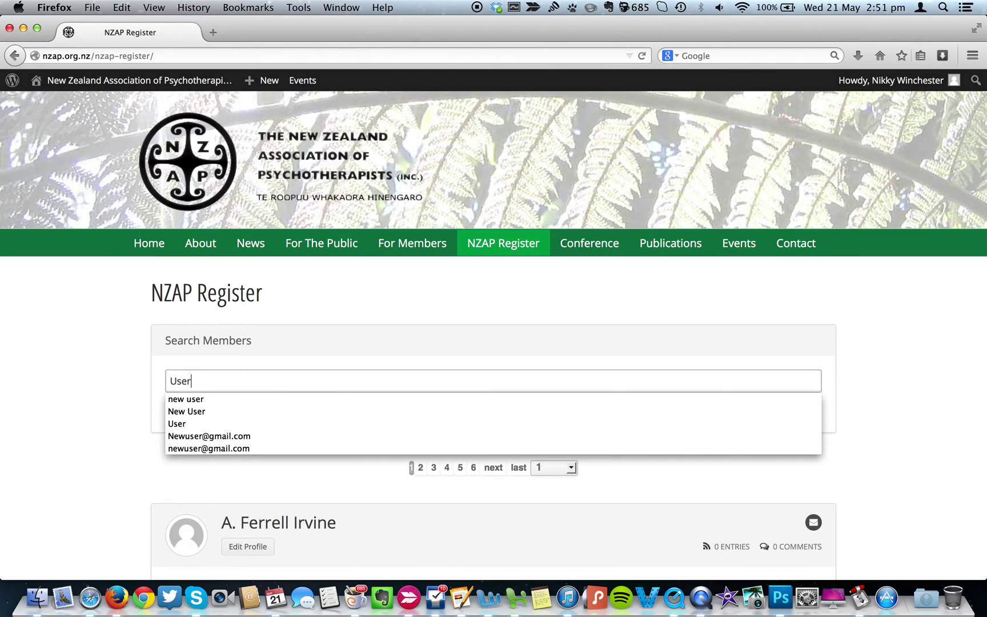
{"action": "key", "text": "Return"}
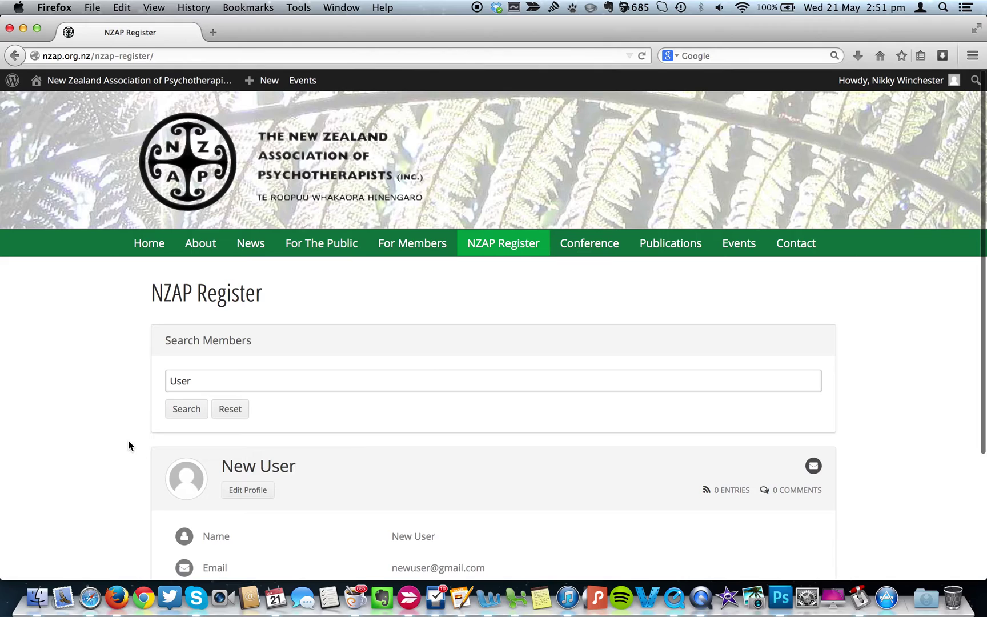
{"action": "scroll", "coordinate": [129, 445], "scroll_direction": "down", "scroll_amount": 3}
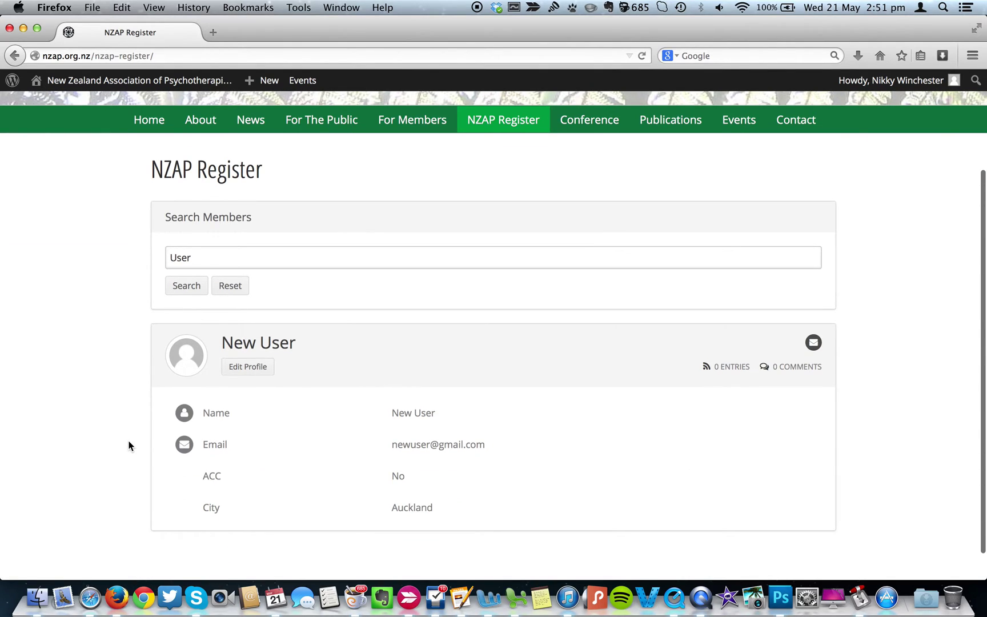
Open Edit Profile on the New User result and look through the profile form.
{"action": "left_click", "coordinate": [267, 368]}
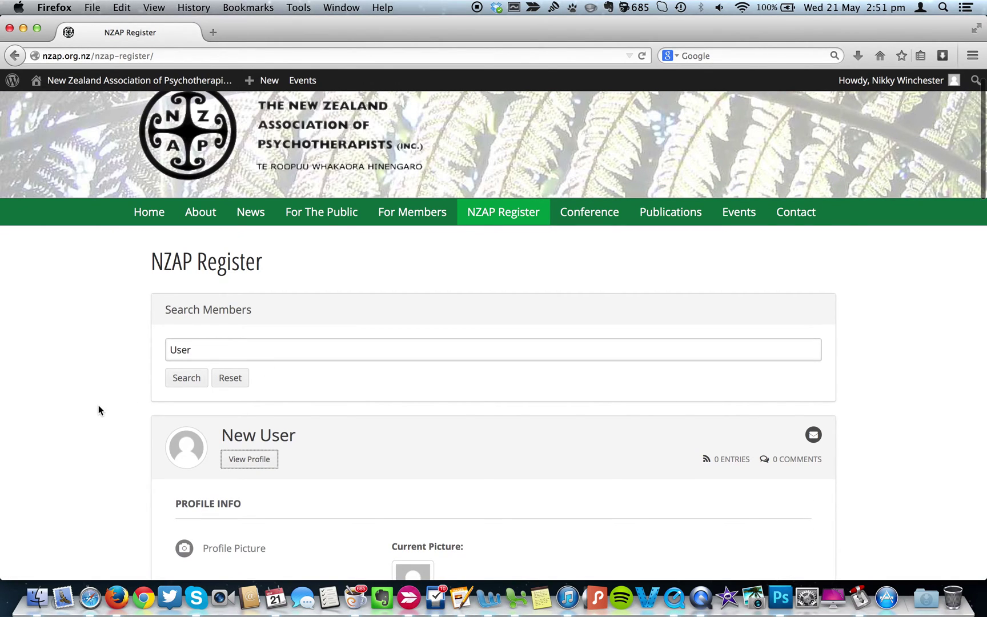
{"action": "scroll", "coordinate": [98, 405], "scroll_direction": "down", "scroll_amount": 5}
{"action": "scroll", "coordinate": [98, 405], "scroll_direction": "down", "scroll_amount": 5}
{"action": "scroll", "coordinate": [98, 405], "scroll_direction": "up", "scroll_amount": 5}
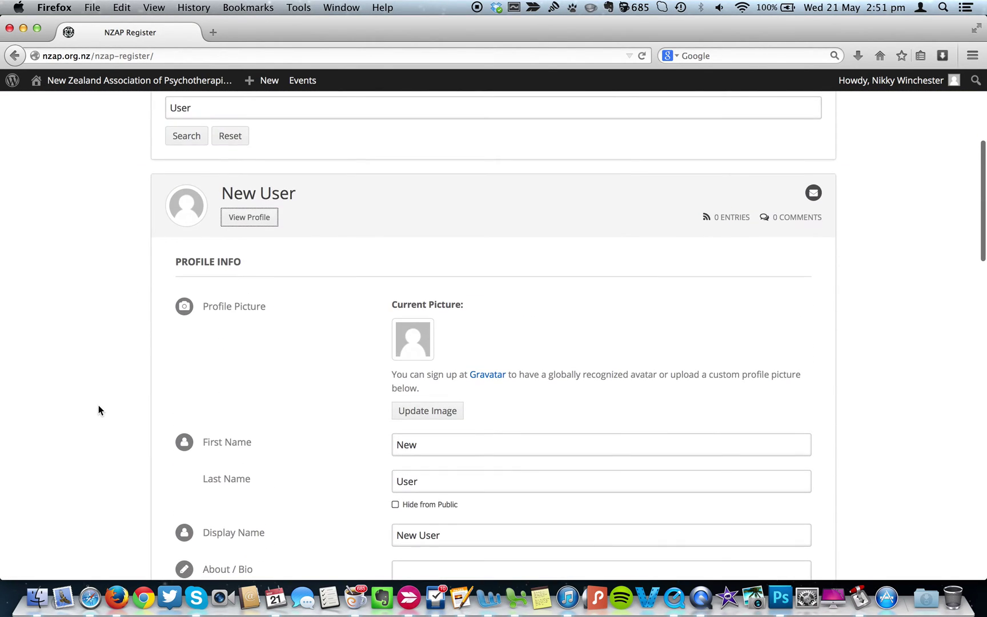
{"action": "scroll", "coordinate": [97, 405], "scroll_direction": "down", "scroll_amount": 5}
{"action": "scroll", "coordinate": [98, 405], "scroll_direction": "down", "scroll_amount": 4}
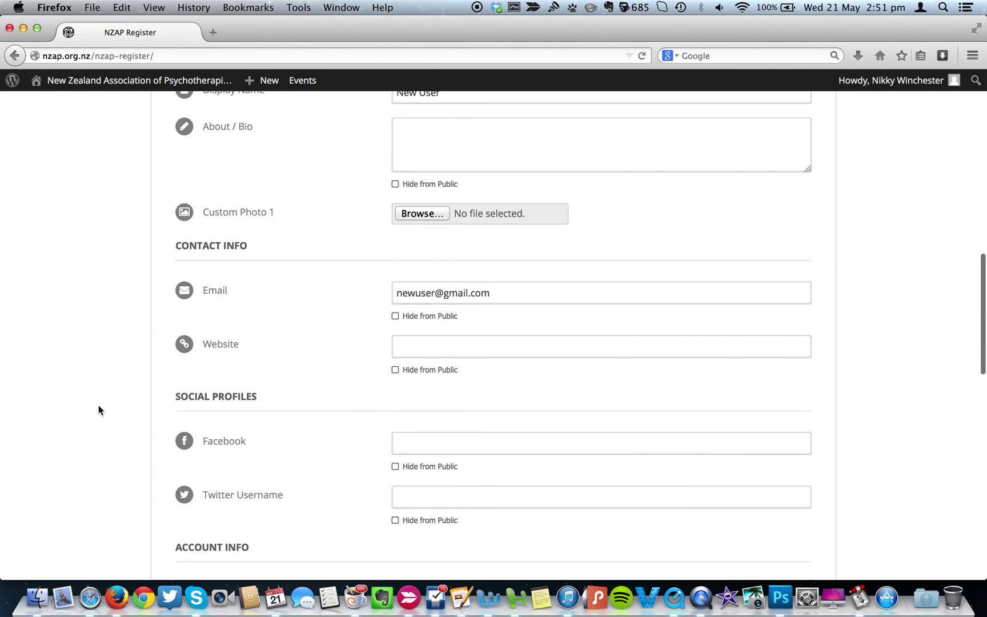
{"action": "scroll", "coordinate": [97, 409], "scroll_direction": "down", "scroll_amount": 6}
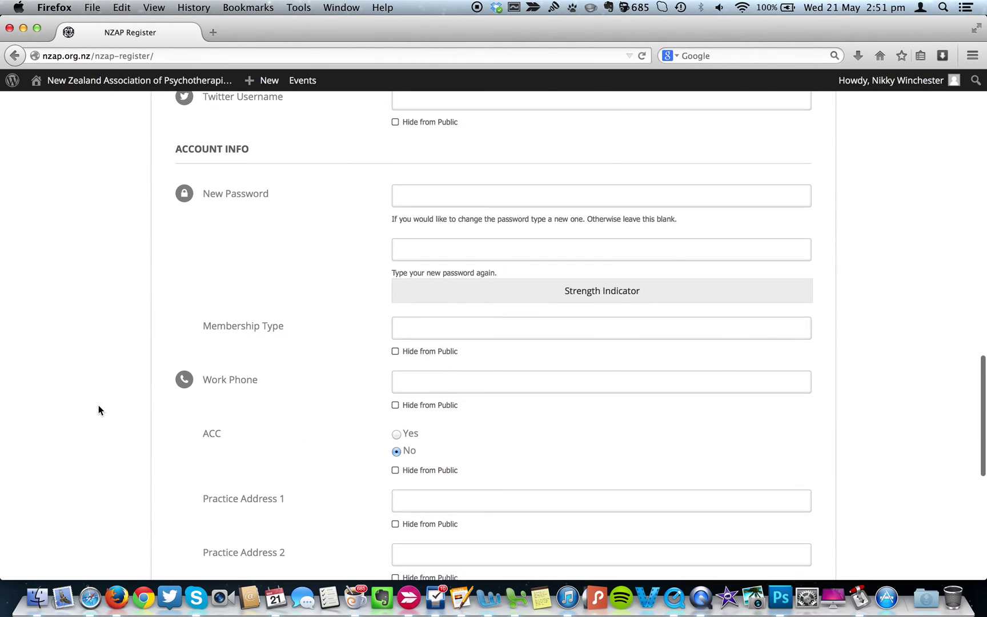
{"action": "scroll", "coordinate": [97, 410], "scroll_direction": "down", "scroll_amount": 2}
{"action": "scroll", "coordinate": [98, 409], "scroll_direction": "down", "scroll_amount": 3}
{"action": "scroll", "coordinate": [99, 410], "scroll_direction": "up", "scroll_amount": 15}
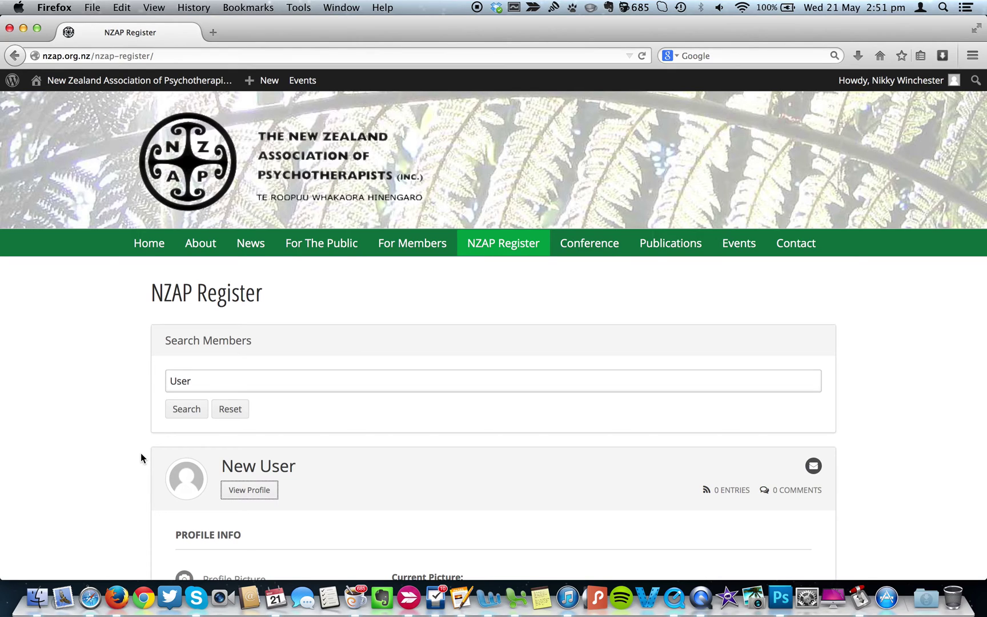
Log out of the website from the Howdy account menu.
{"action": "scroll", "coordinate": [141, 458], "scroll_direction": "down", "scroll_amount": 3}
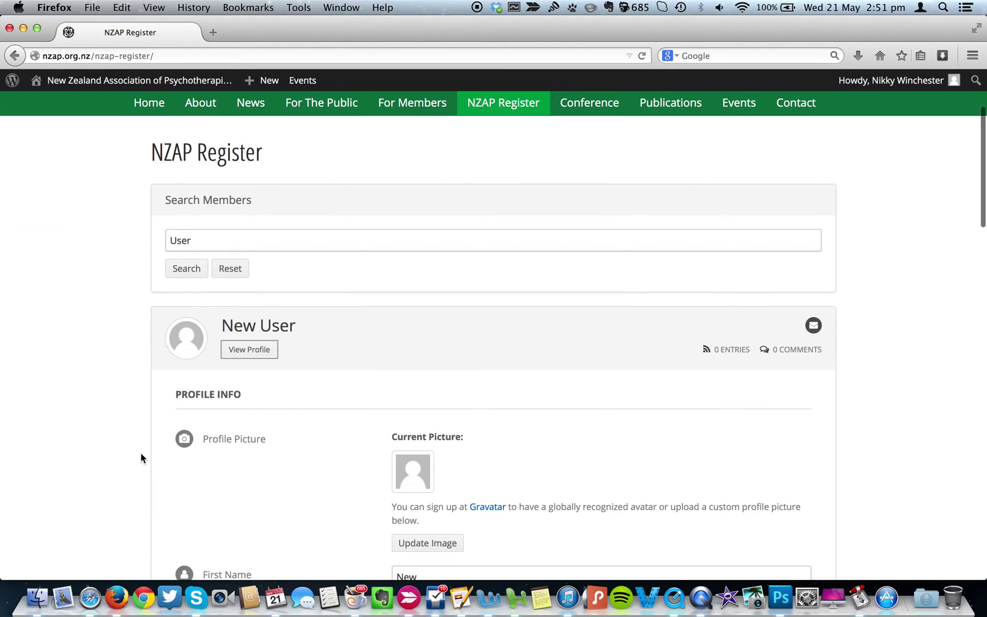
{"action": "scroll", "coordinate": [141, 458], "scroll_direction": "down", "scroll_amount": 3}
{"action": "scroll", "coordinate": [141, 457], "scroll_direction": "up", "scroll_amount": 5}
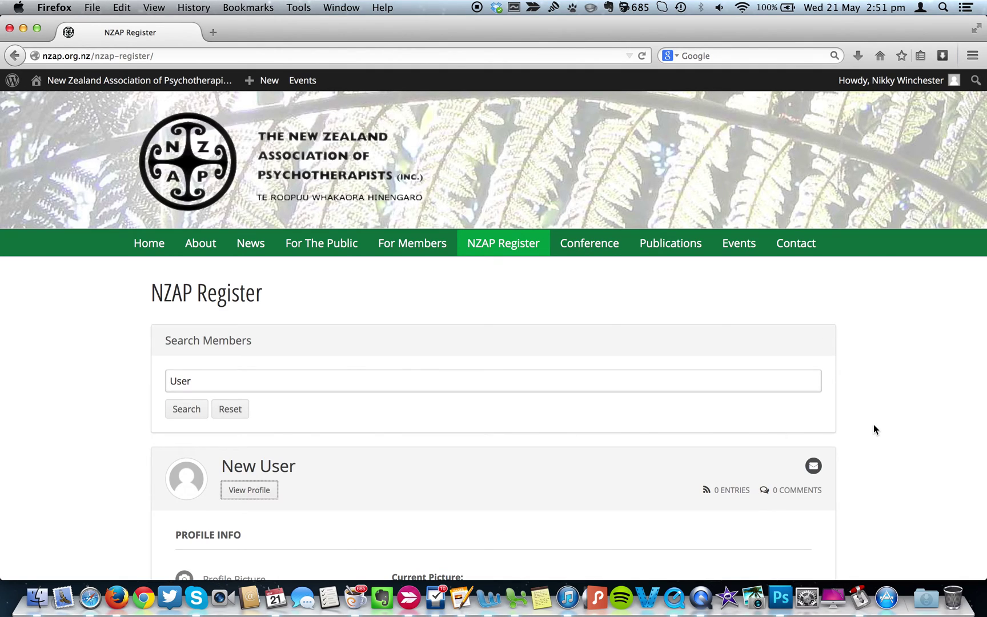
{"action": "mouse_move", "coordinate": [903, 89]}
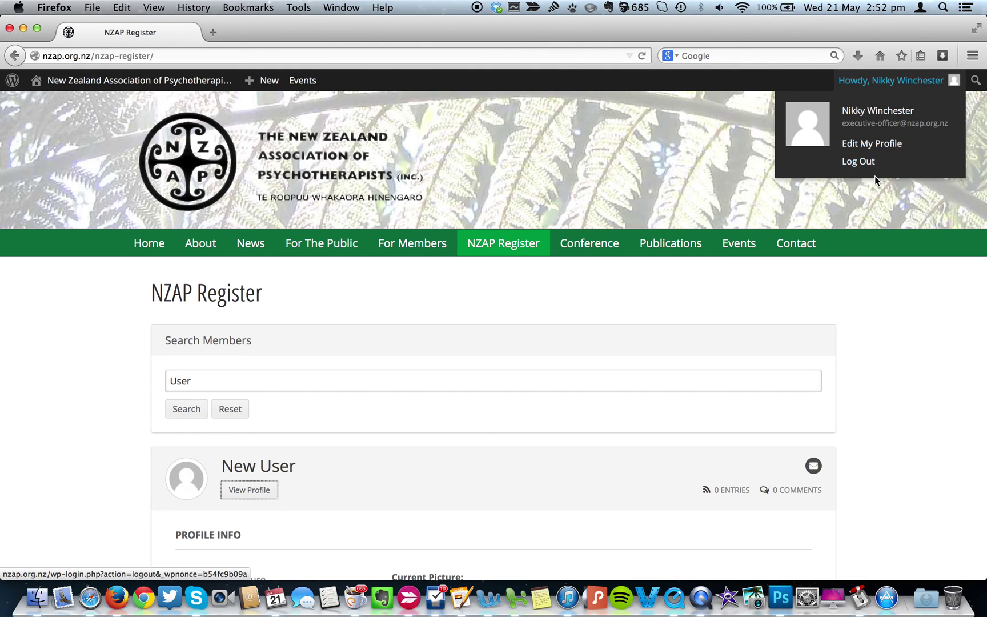
{"action": "left_click", "coordinate": [862, 163]}
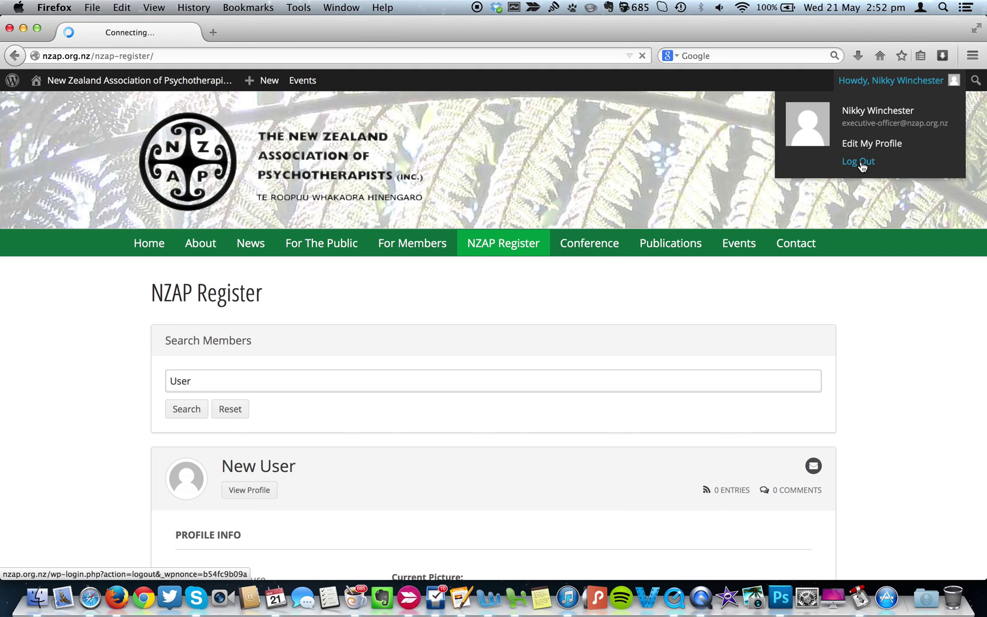